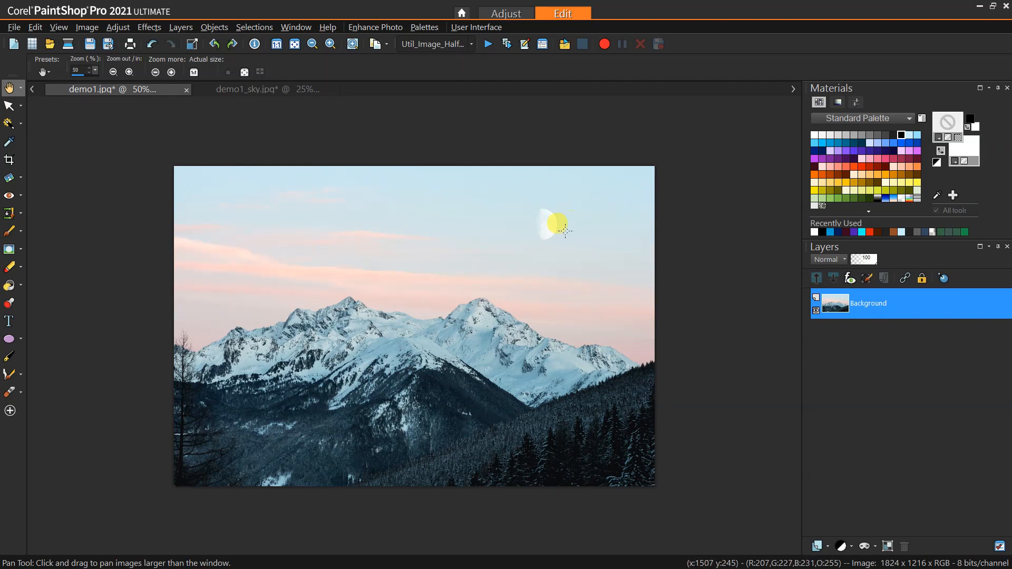
Check the demo1_sky.jpg image, return to demo1.jpg and duplicate its Background layer.
left_click(256, 93)
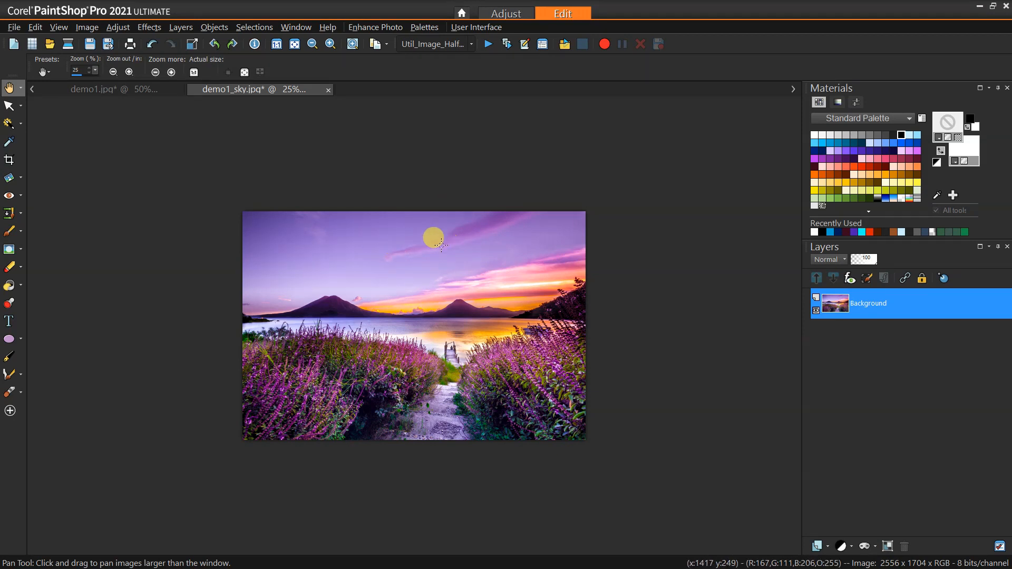
left_click(113, 91)
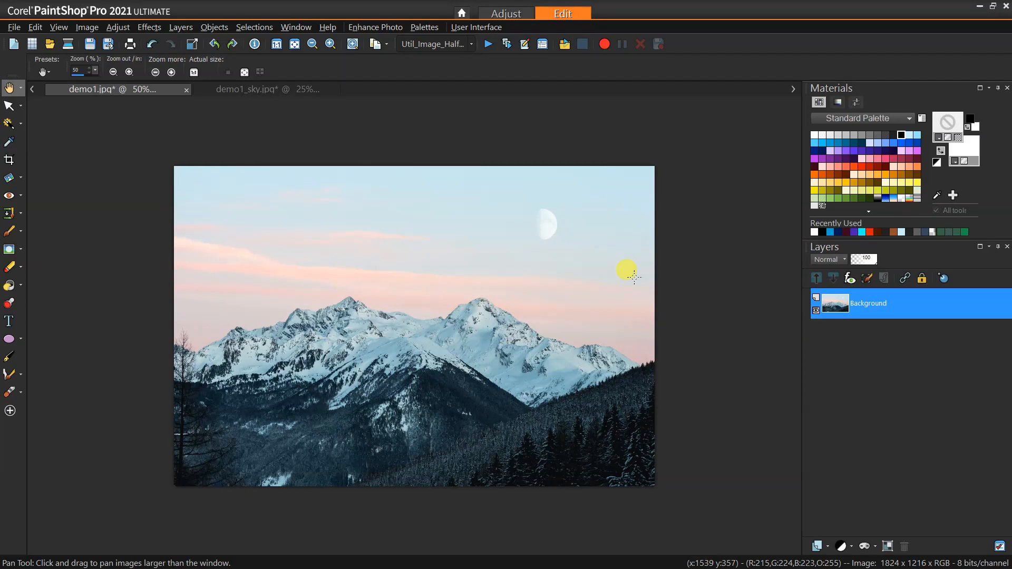
right_click(844, 308)
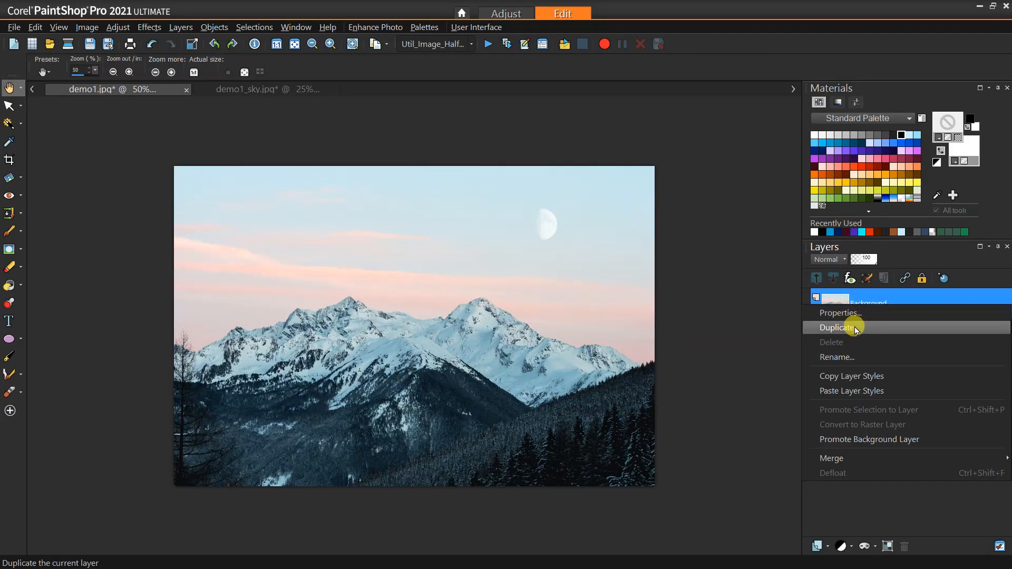
left_click(852, 323)
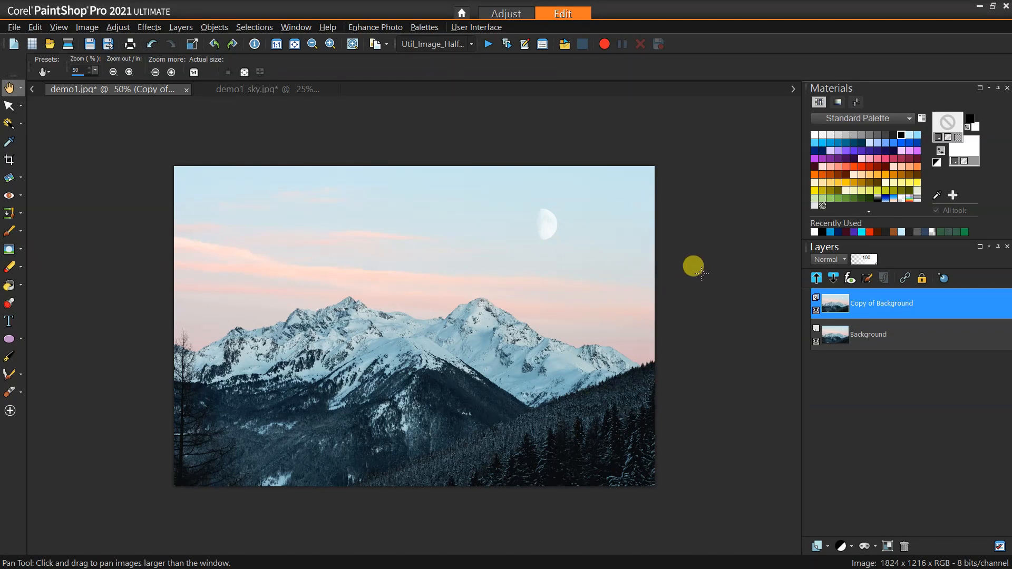
Add a new raster layer directly below the Copy of Background layer and flood-fill it with black.
mouse_move(865, 315)
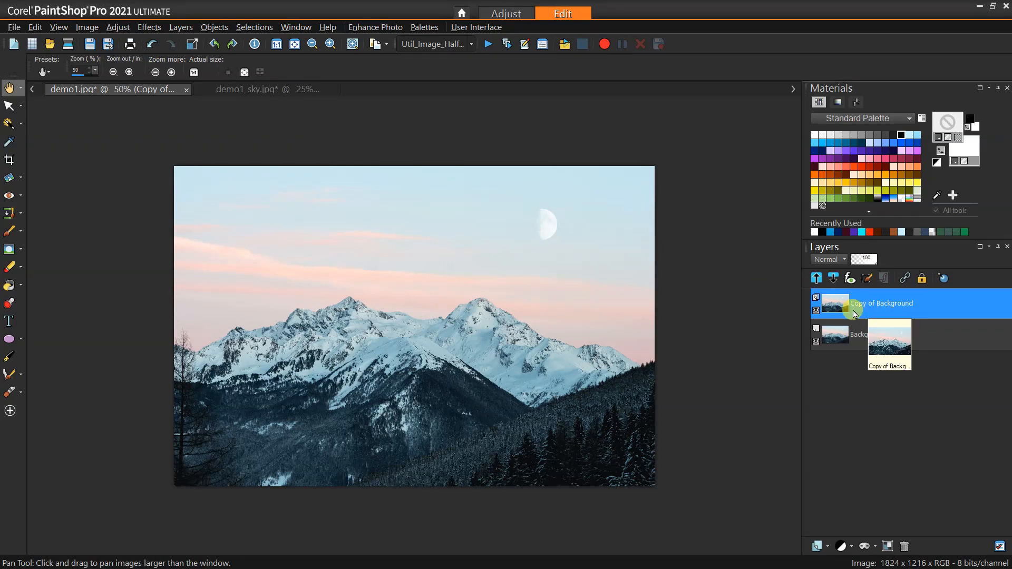
left_click(818, 546)
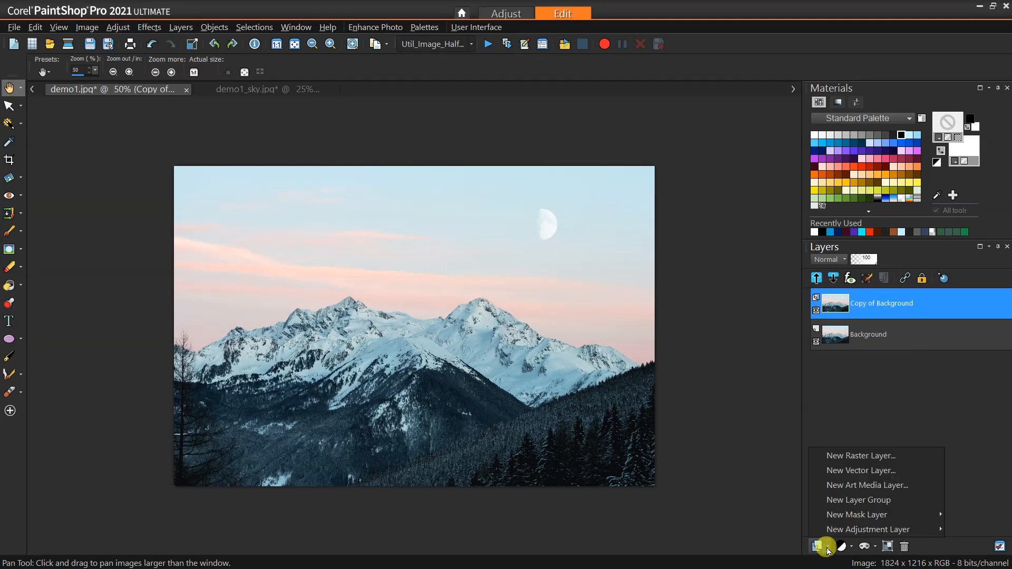
left_click(834, 463)
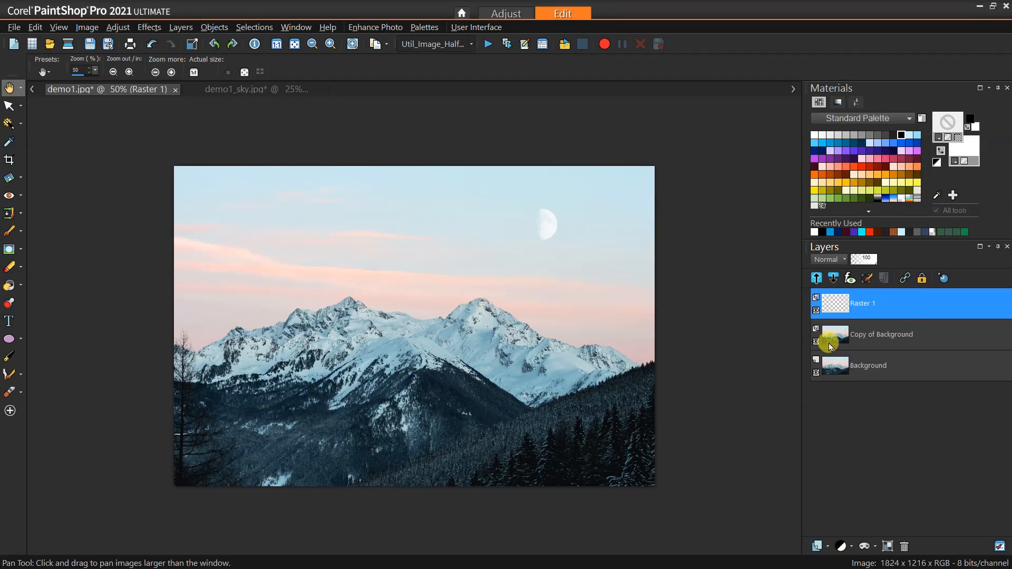
left_click(859, 310)
left_click_drag(863, 341, 863, 343)
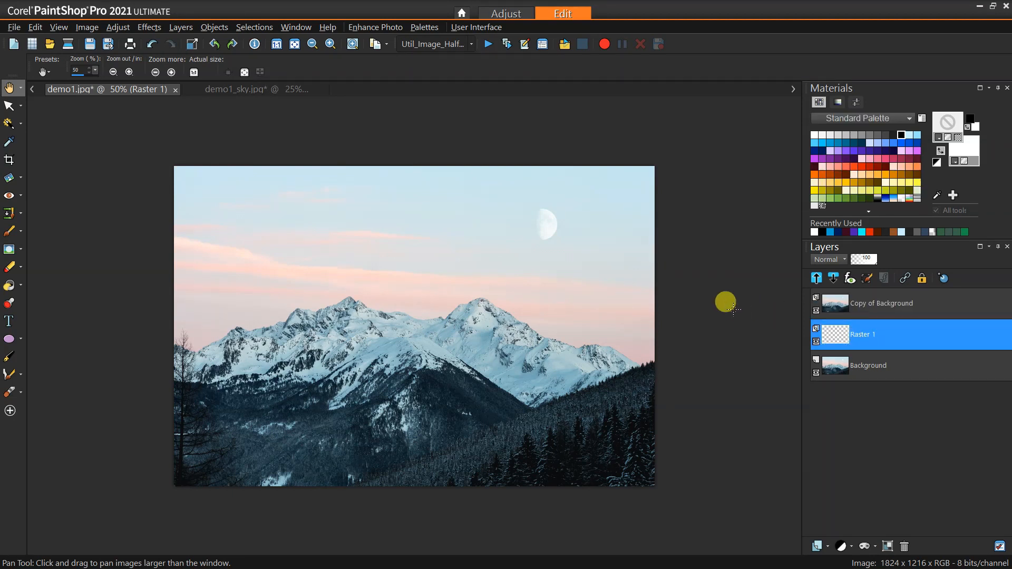
left_click(9, 286)
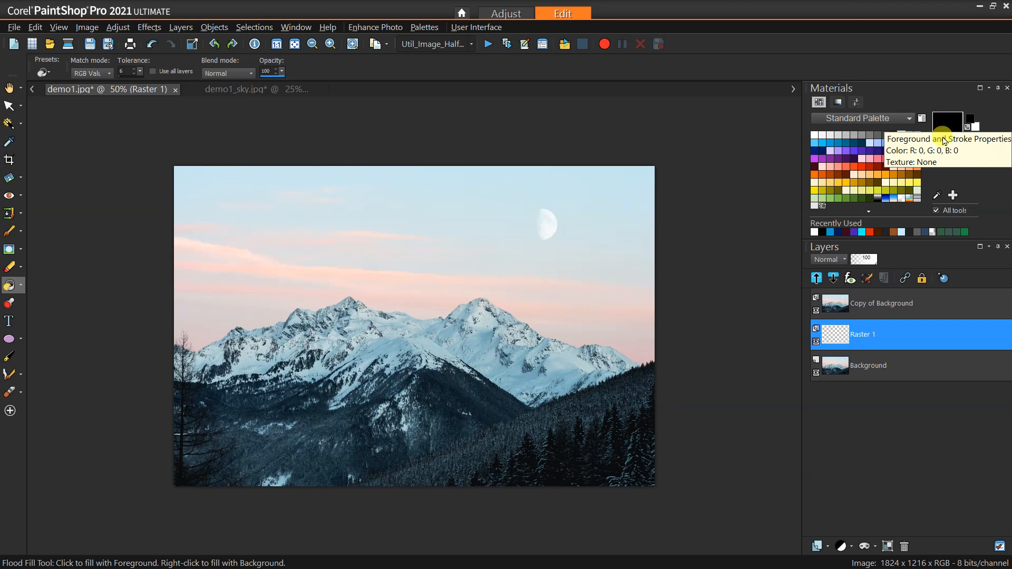
left_click(469, 306)
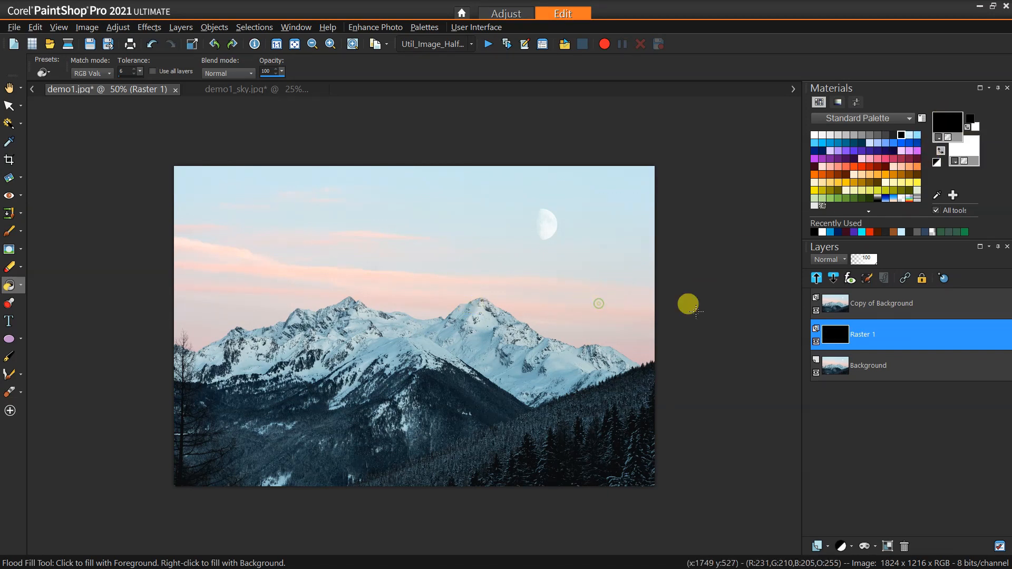
Erase the sky along the central mountain peaks on the Copy of Background layer with the Background Eraser.
left_click(872, 301)
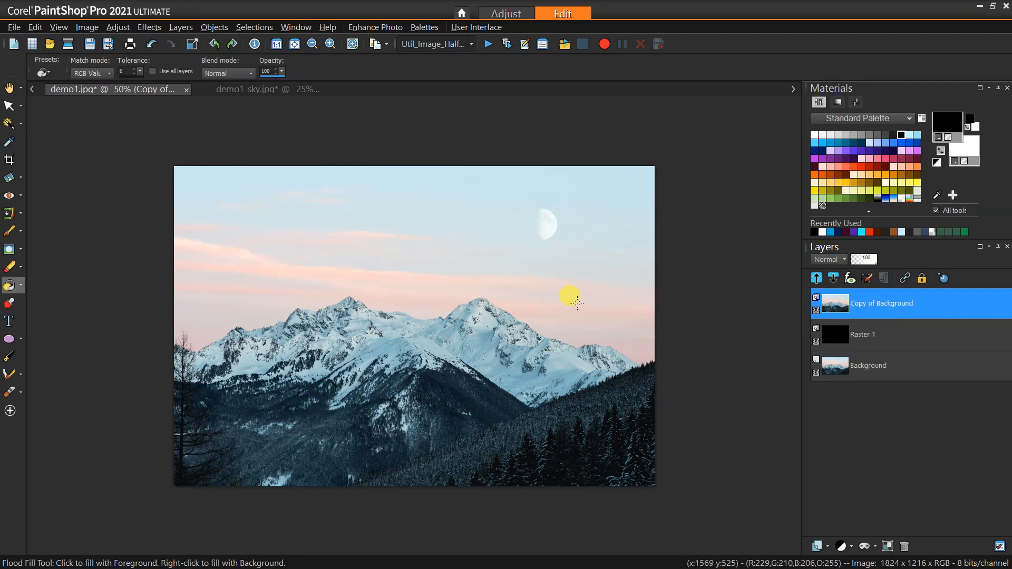
left_click(21, 266)
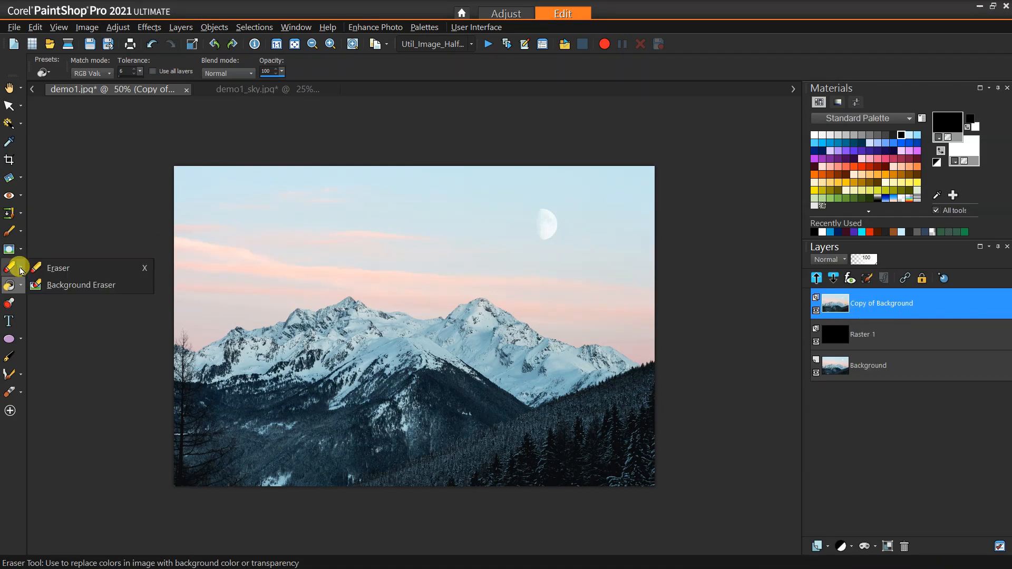
left_click(51, 283)
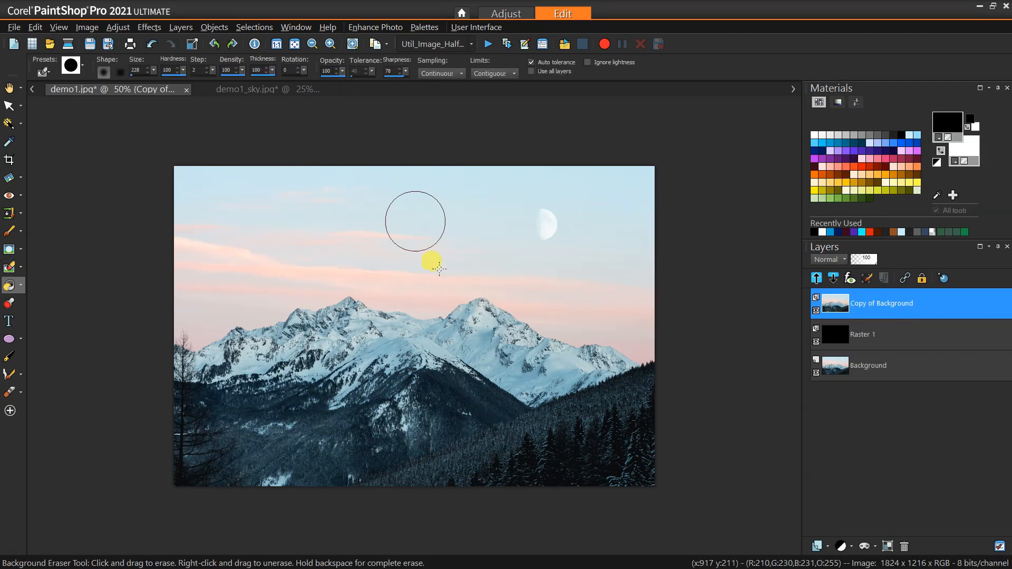
mouse_move(430, 294)
left_mouse_down()
mouse_move(445, 276)
mouse_move(507, 276)
mouse_move(525, 296)
mouse_move(516, 303)
mouse_move(448, 278)
mouse_move(419, 307)
mouse_move(406, 294)
mouse_move(428, 310)
left_mouse_up()
scroll(414, 295, "up", 2)
mouse_move(426, 276)
left_mouse_down()
mouse_move(525, 255)
mouse_move(416, 273)
mouse_move(397, 287)
mouse_move(351, 281)
mouse_move(367, 296)
mouse_move(516, 255)
mouse_move(567, 260)
mouse_move(628, 312)
mouse_move(680, 330)
mouse_move(624, 326)
mouse_move(697, 322)
mouse_move(778, 360)
mouse_move(726, 308)
mouse_move(637, 296)
mouse_move(702, 280)
mouse_move(719, 292)
mouse_move(583, 269)
left_mouse_up()
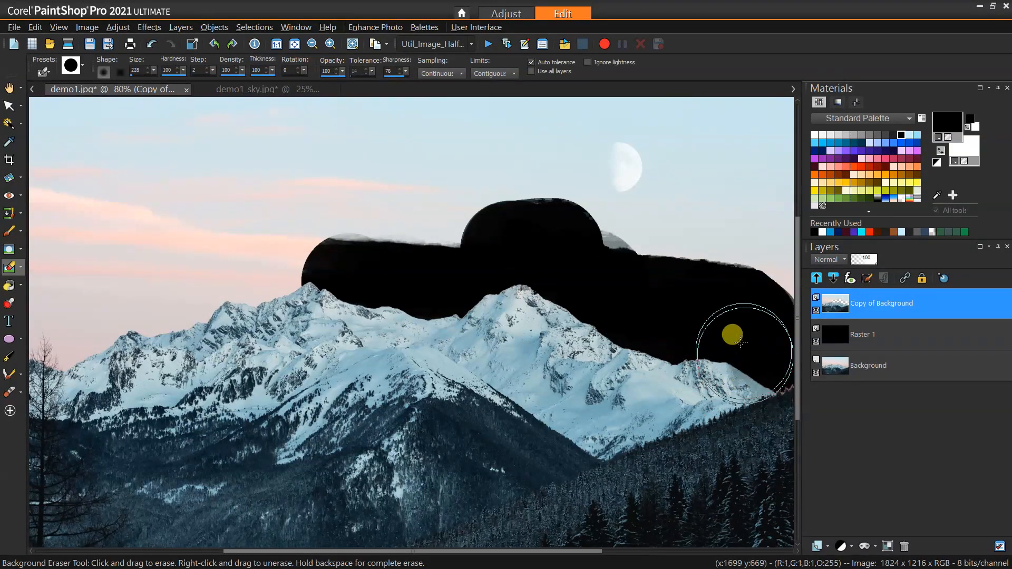
Undo the faulty eraser strokes and erase the sky along the right-hand slope with a brush size of 147.
key("ctrl+z")
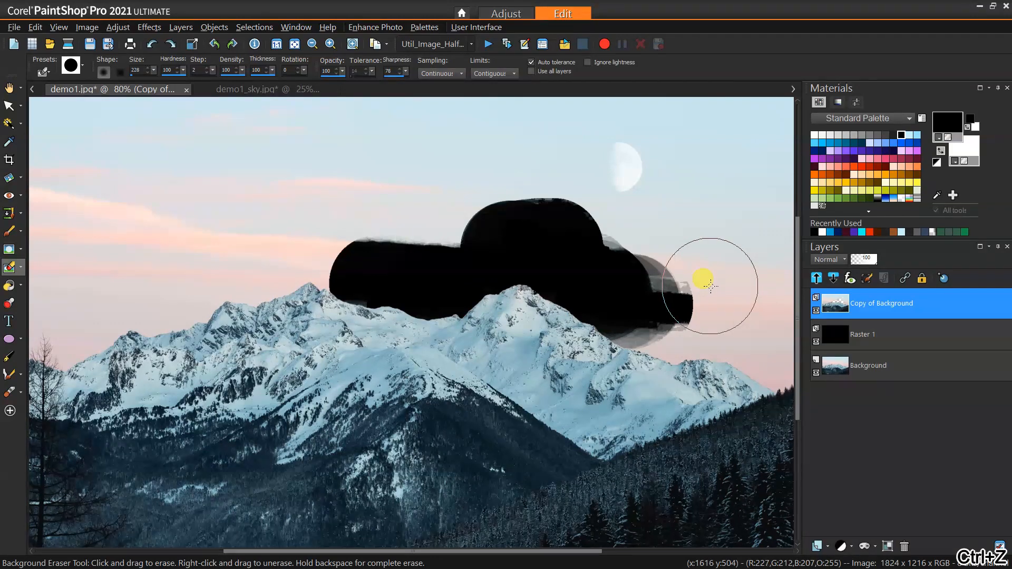
mouse_move(662, 305)
left_mouse_down()
mouse_move(671, 316)
mouse_move(626, 301)
mouse_move(590, 269)
mouse_move(718, 301)
mouse_move(785, 359)
mouse_move(775, 272)
mouse_move(764, 288)
left_mouse_up()
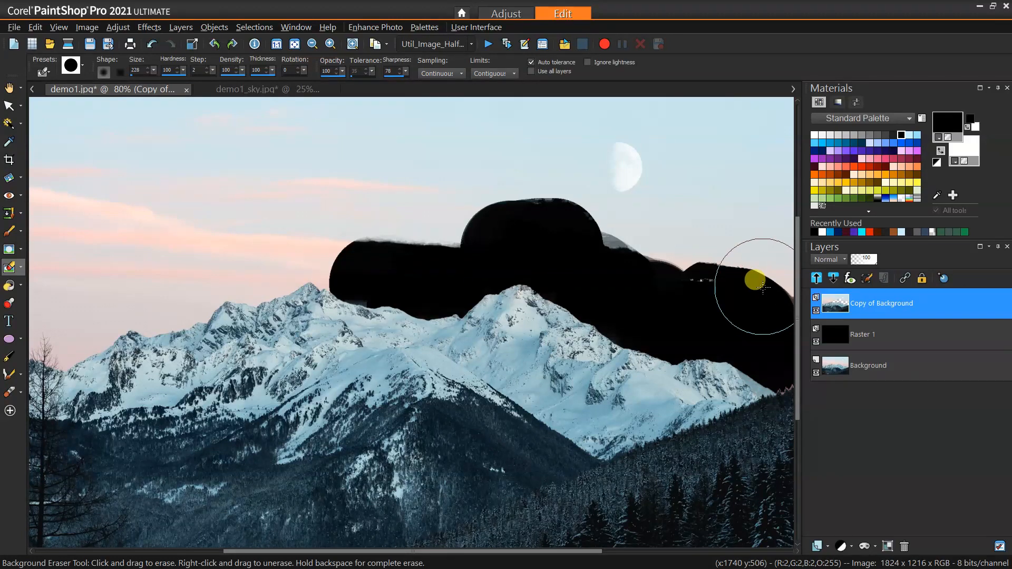
key("ctrl+z")
mouse_move(620, 307)
left_mouse_down()
mouse_move(615, 285)
mouse_move(616, 302)
left_mouse_up()
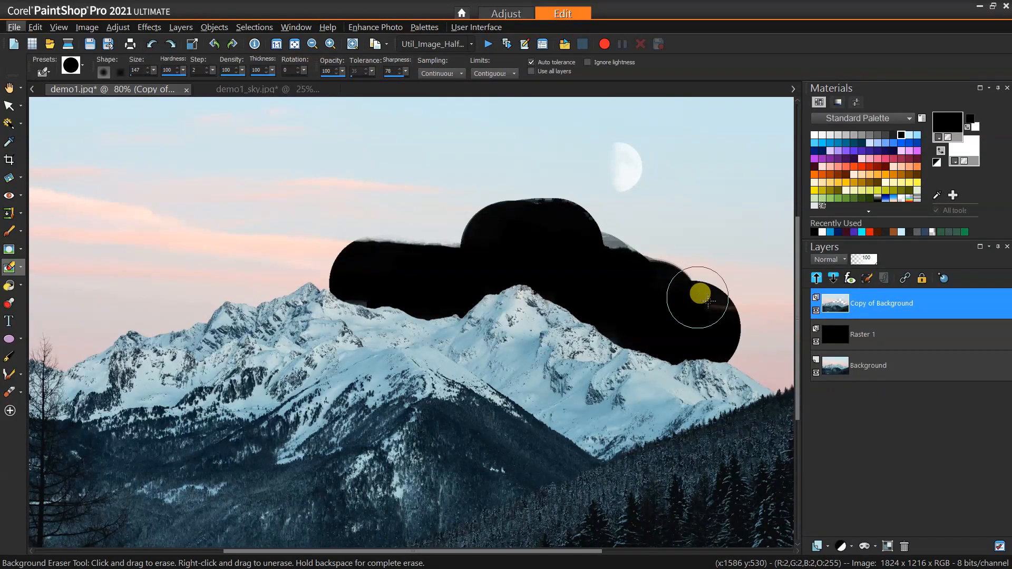
left_click_drag(737, 343, 771, 358)
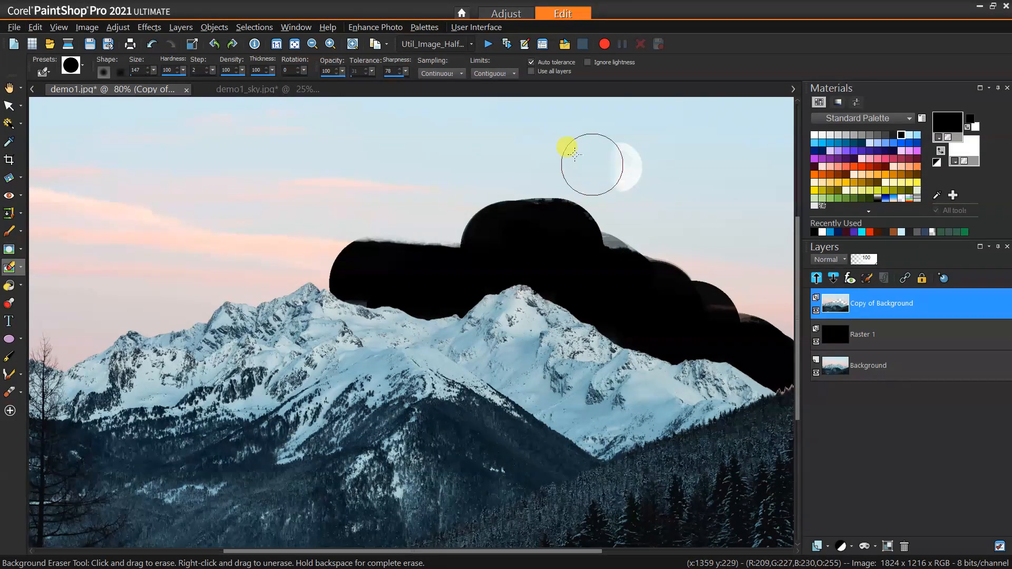
Set the Background Eraser's sharpness to 89 and erase the sky along the left part of the ridge to the image edge.
left_click_drag(406, 71, 409, 76)
mouse_move(416, 256)
left_mouse_down()
mouse_move(362, 285)
mouse_move(323, 260)
mouse_move(378, 288)
mouse_move(300, 275)
mouse_move(257, 293)
mouse_move(219, 289)
left_mouse_up()
left_click_drag(54, 344, 73, 318)
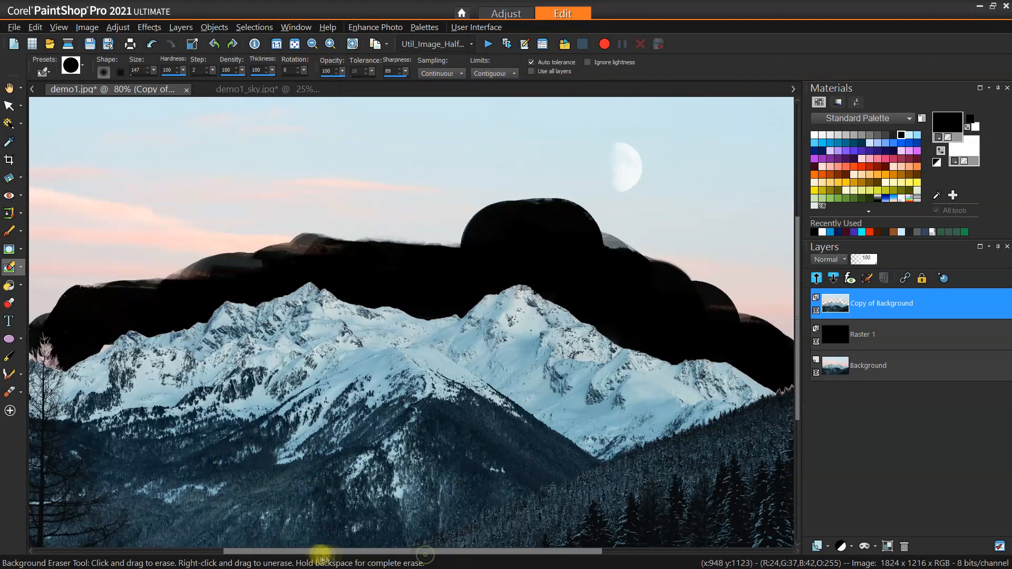
left_click_drag(382, 552, 285, 552)
mouse_move(261, 311)
left_mouse_down()
mouse_move(289, 332)
mouse_move(388, 274)
left_mouse_up()
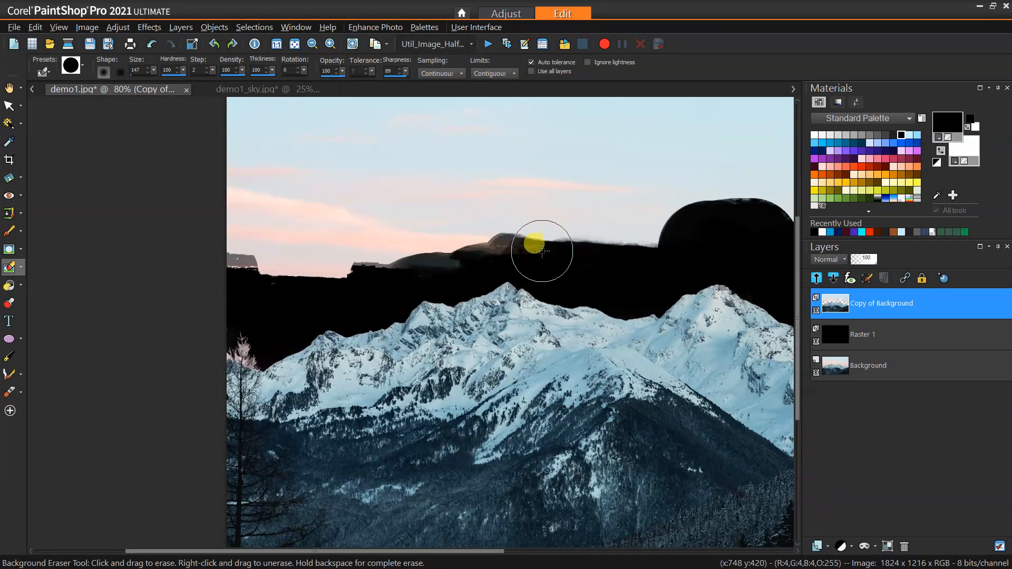
Outline all the remaining sky above the ridge with a freehand selection, delete it and clear the selection.
scroll(393, 252, "down", 1)
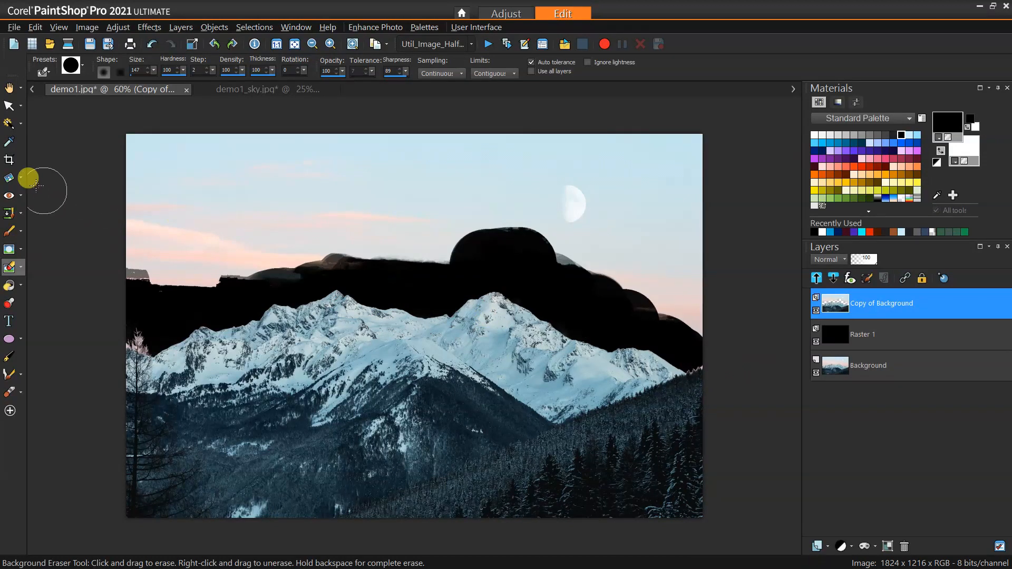
left_click(19, 123)
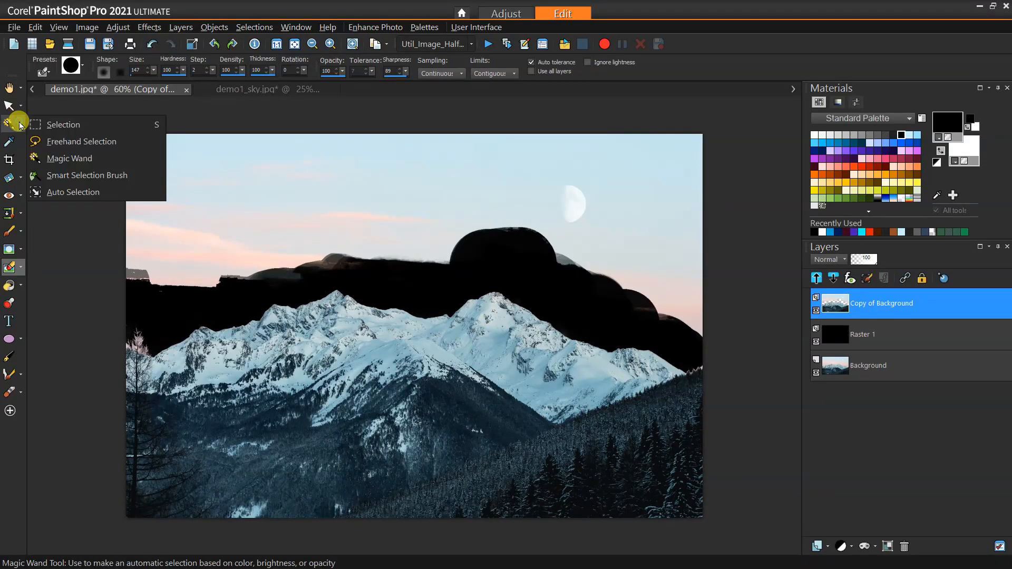
left_click(53, 142)
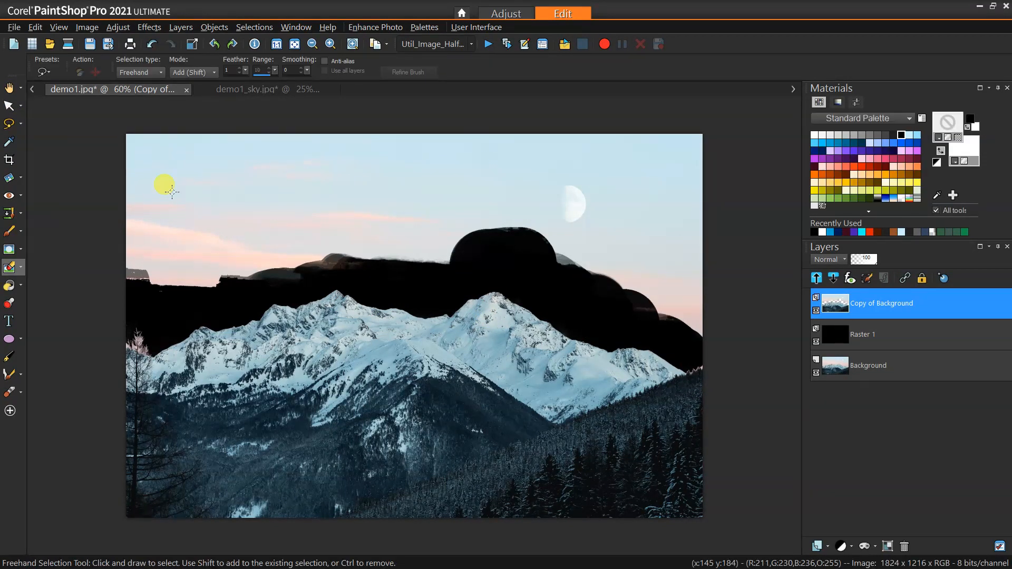
mouse_move(174, 317)
left_mouse_down()
mouse_move(208, 306)
mouse_move(142, 308)
mouse_move(221, 304)
mouse_move(302, 285)
mouse_move(429, 284)
mouse_move(585, 302)
mouse_move(666, 345)
mouse_move(738, 296)
mouse_move(739, 92)
mouse_move(73, 97)
mouse_move(70, 298)
left_mouse_up()
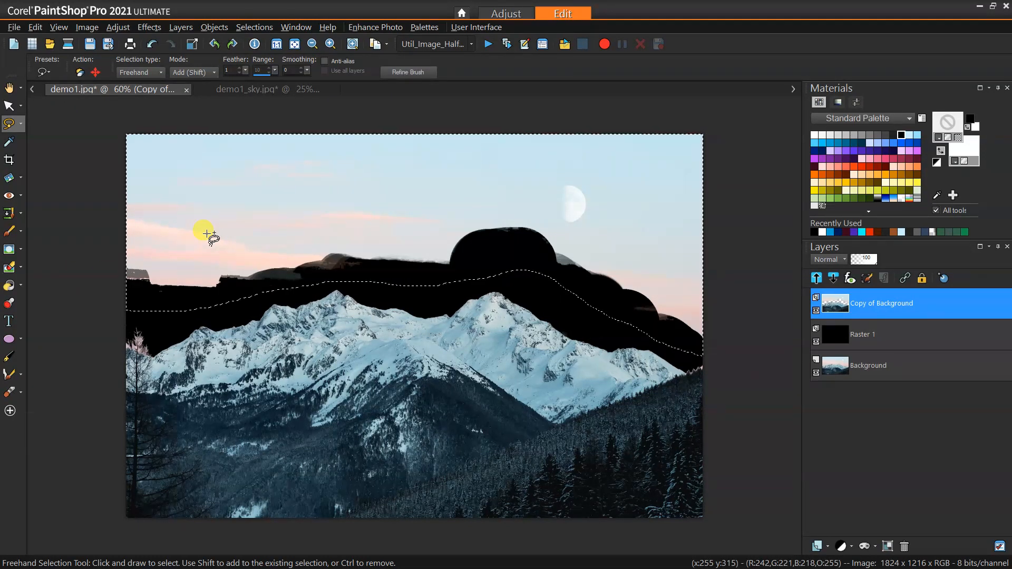
key("Delete")
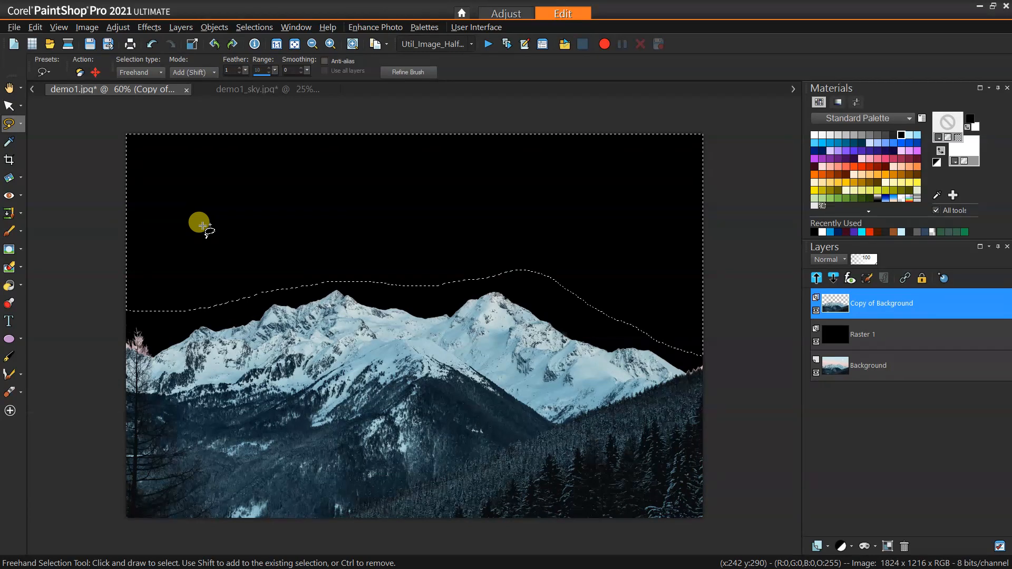
key("ctrl+d")
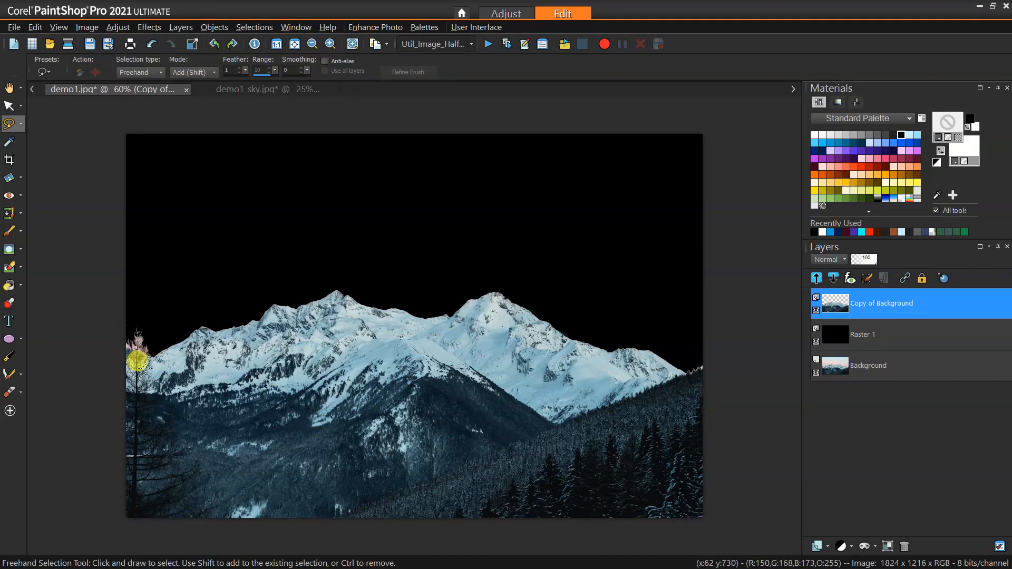
scroll(156, 364, "up", 1)
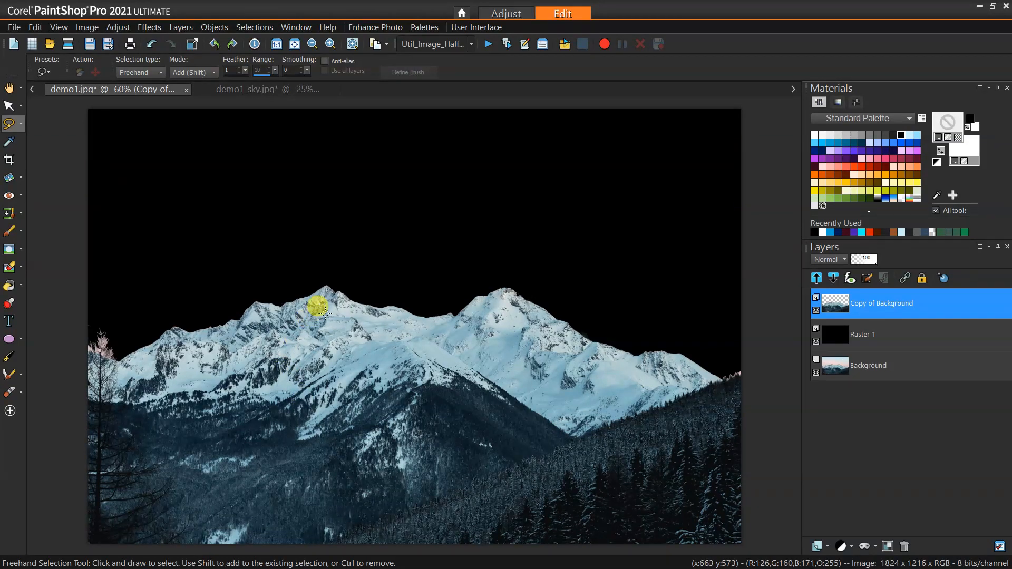
scroll(319, 298, "down", 1)
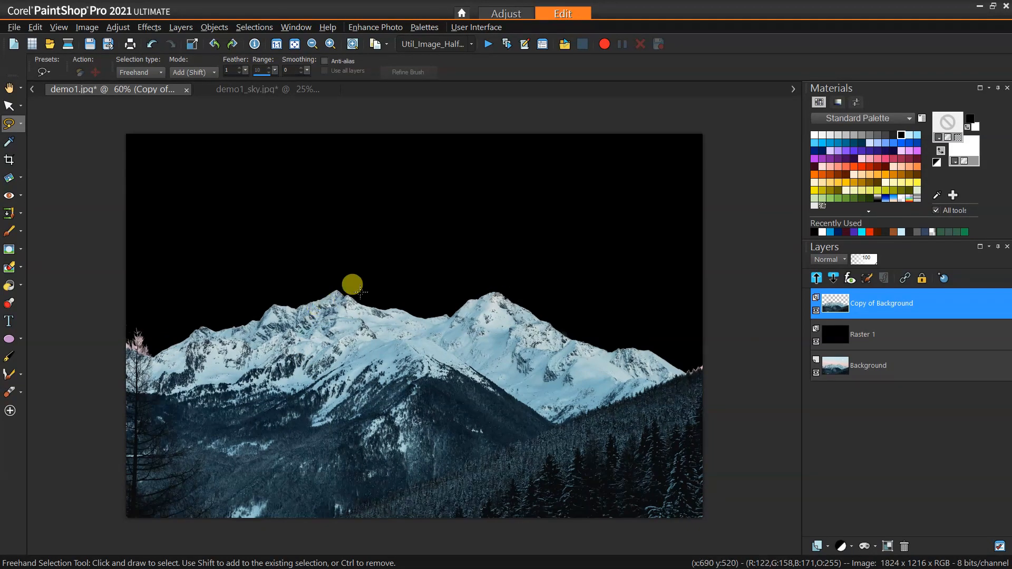
Copy the whole demo1_sky.jpg image to the clipboard.
left_click(242, 90)
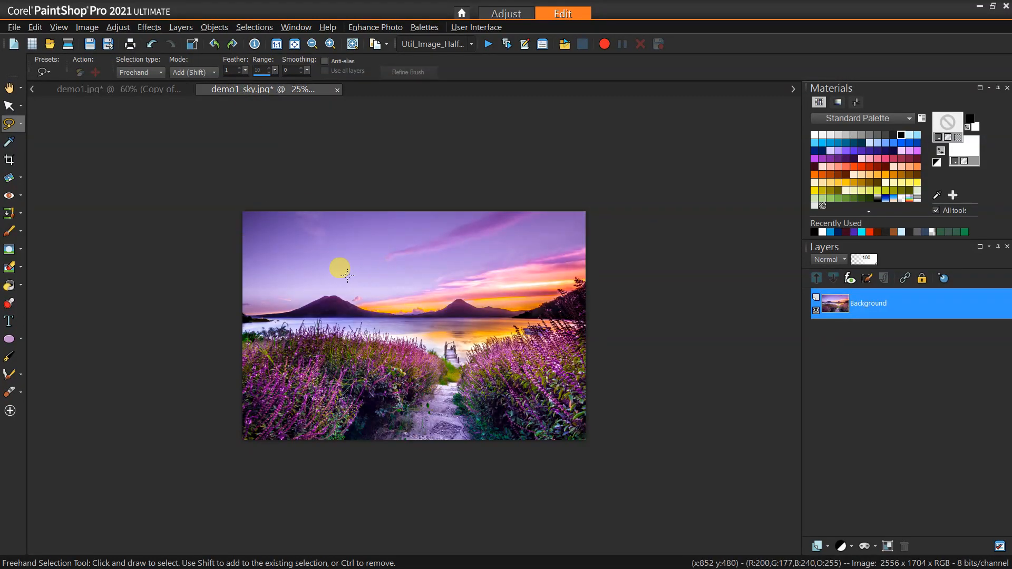
left_click(9, 87)
right_click(315, 251)
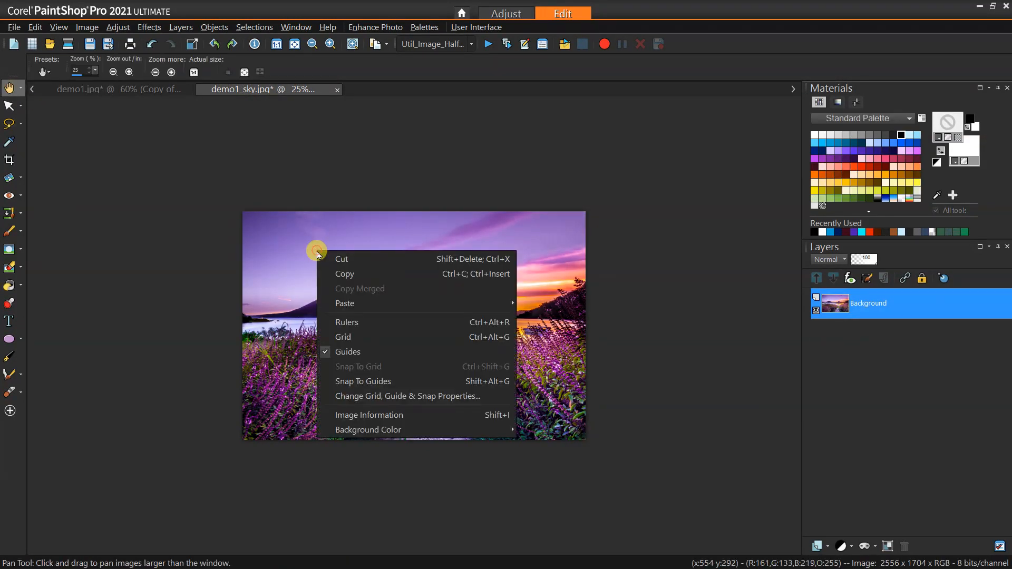
mouse_move(365, 305)
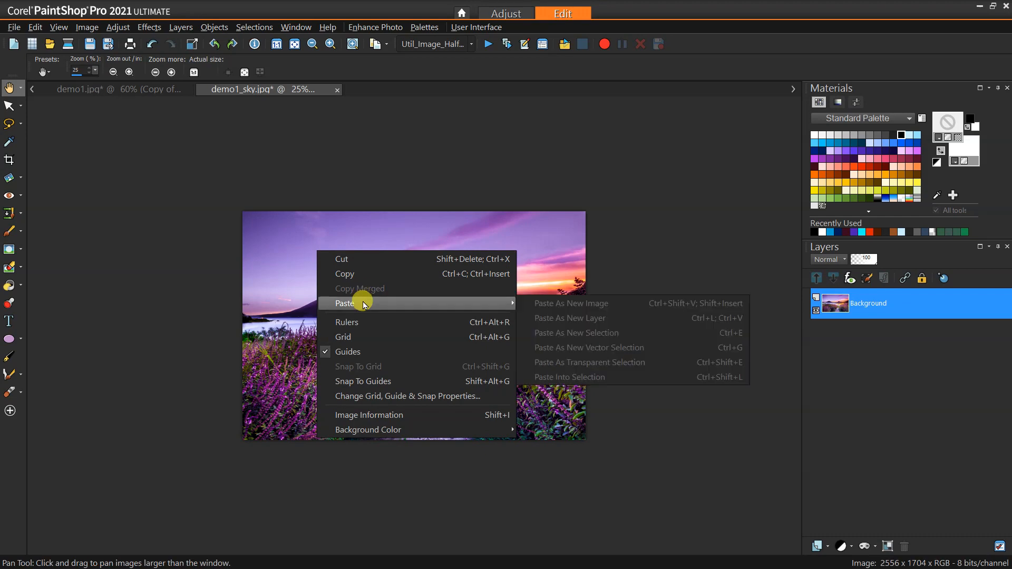
left_click(355, 271)
Paste the copied sunset image into demo1.jpg as a new layer and place it directly below the Copy of Background layer.
left_click(123, 91)
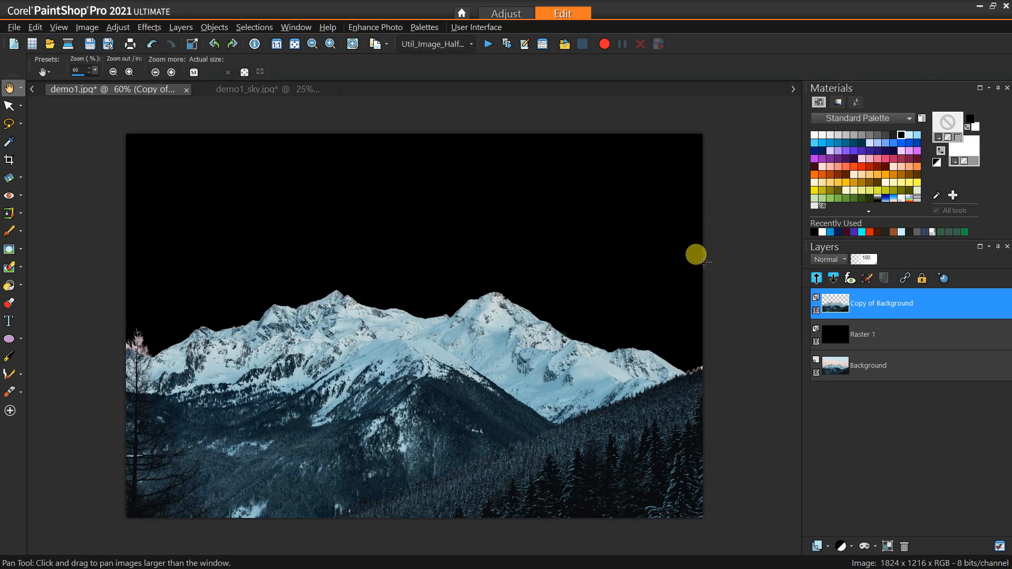
right_click(737, 289)
mouse_move(764, 348)
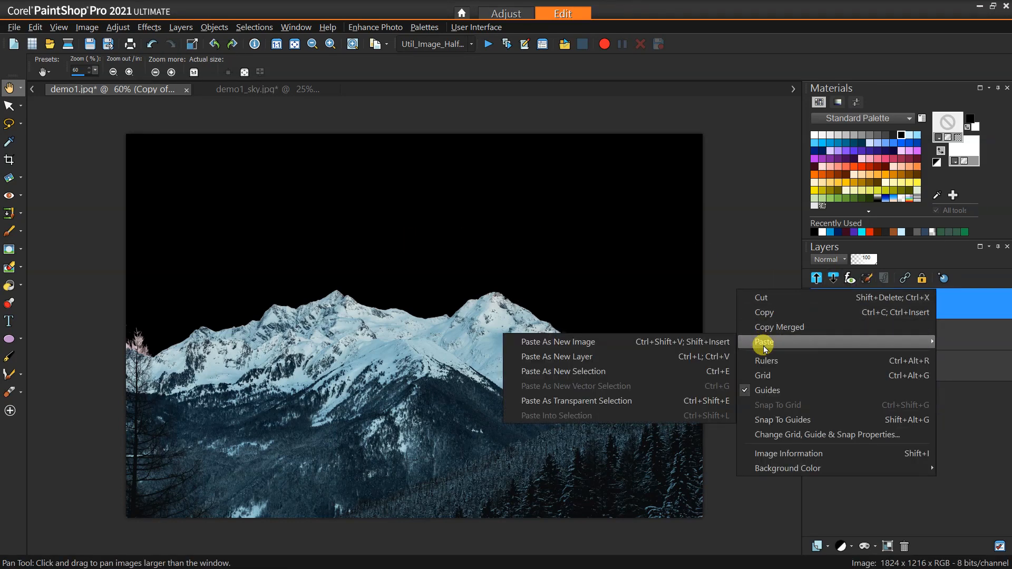
left_click(642, 363)
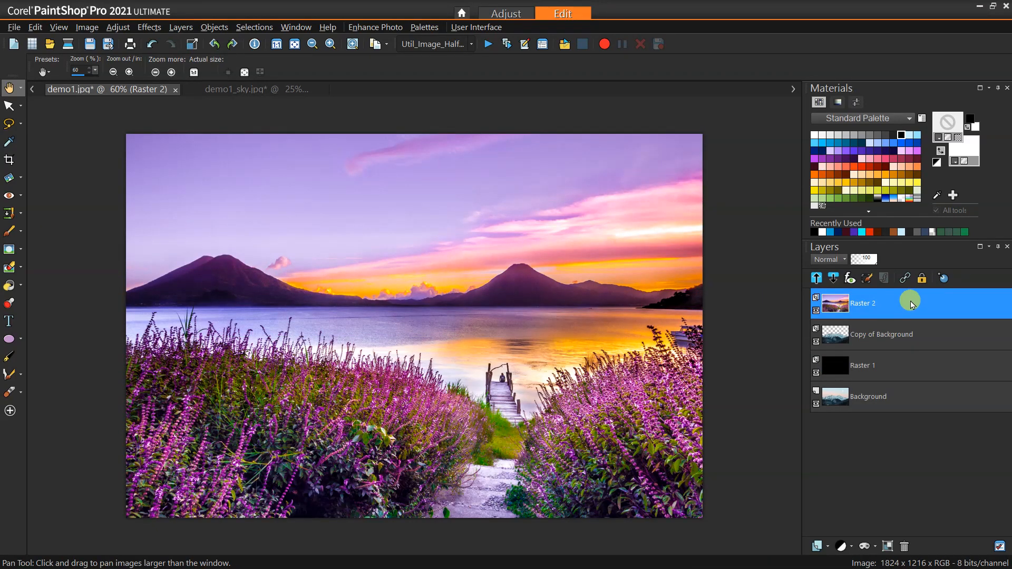
left_click_drag(912, 304, 863, 342)
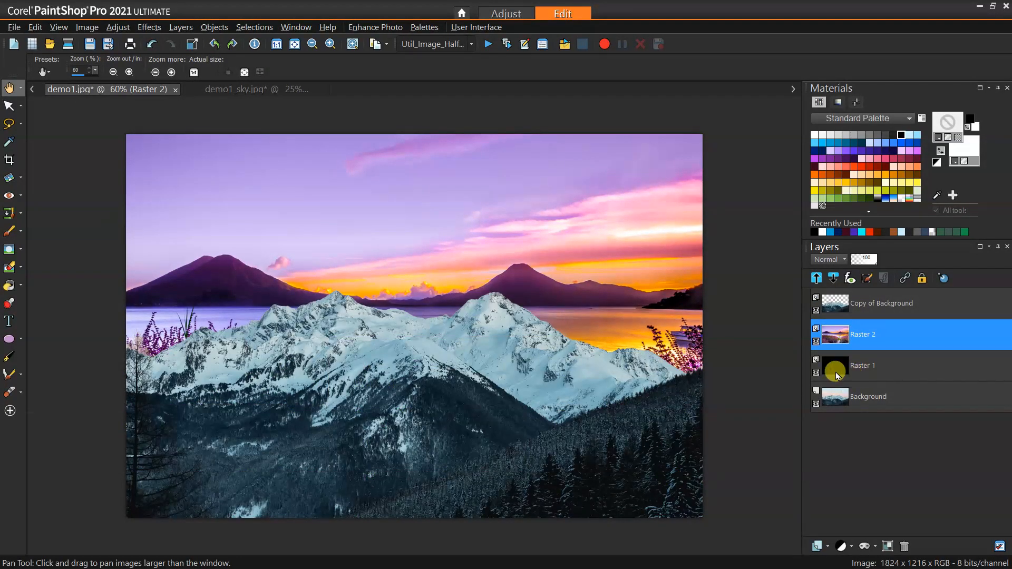
Hide the black Raster 1 layer and move the sunset layer to position X -39, Y -27.
left_click(816, 373)
scroll(306, 237, "down", 3)
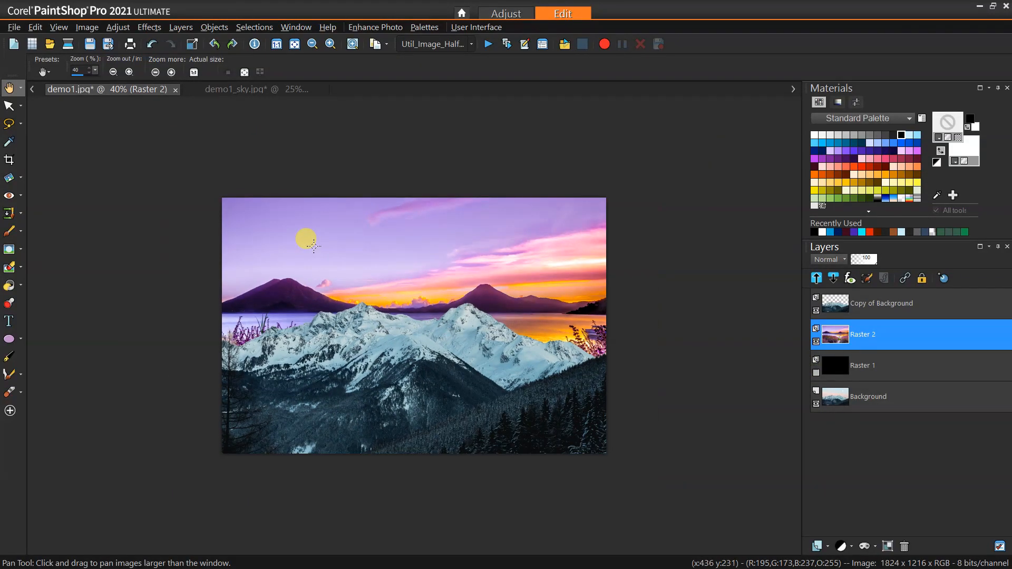
left_click(10, 106)
left_click(10, 106)
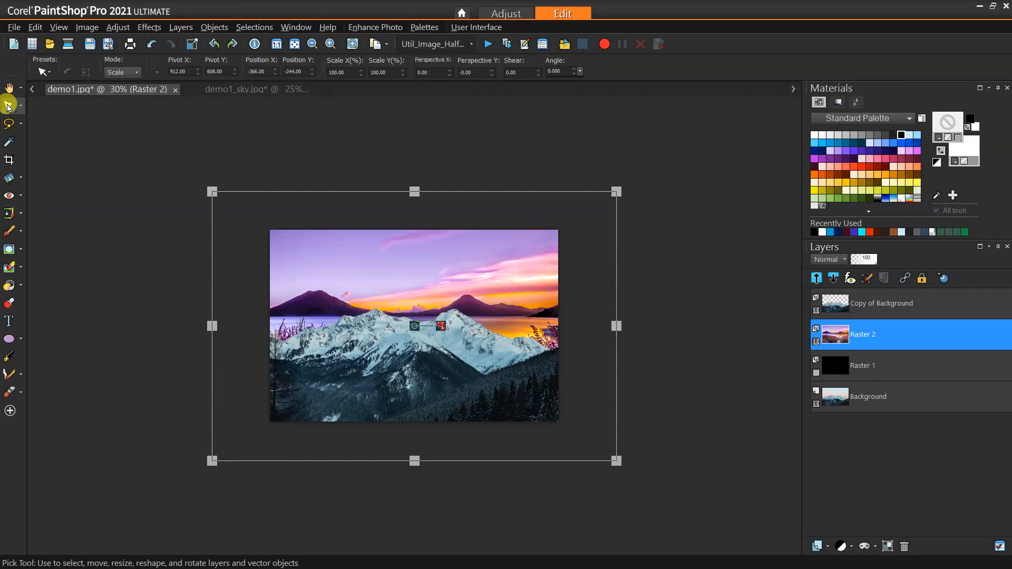
left_click_drag(413, 314, 466, 362)
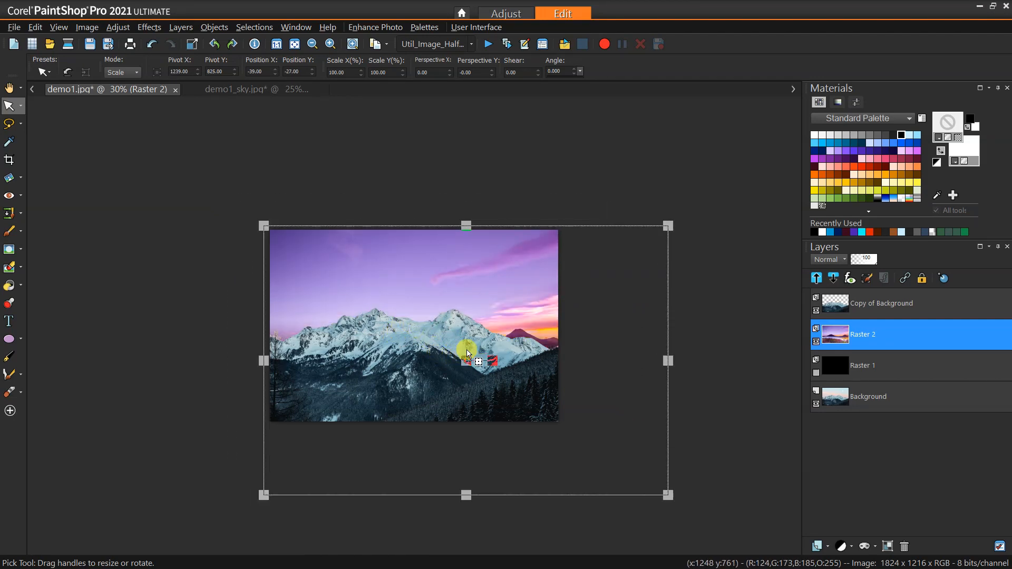
Enlarge the sunset layer from its lower-right corner to about 121% so only its upper sky shows above the ridge.
left_click_drag(669, 494, 704, 519)
scroll(684, 511, "down", 1)
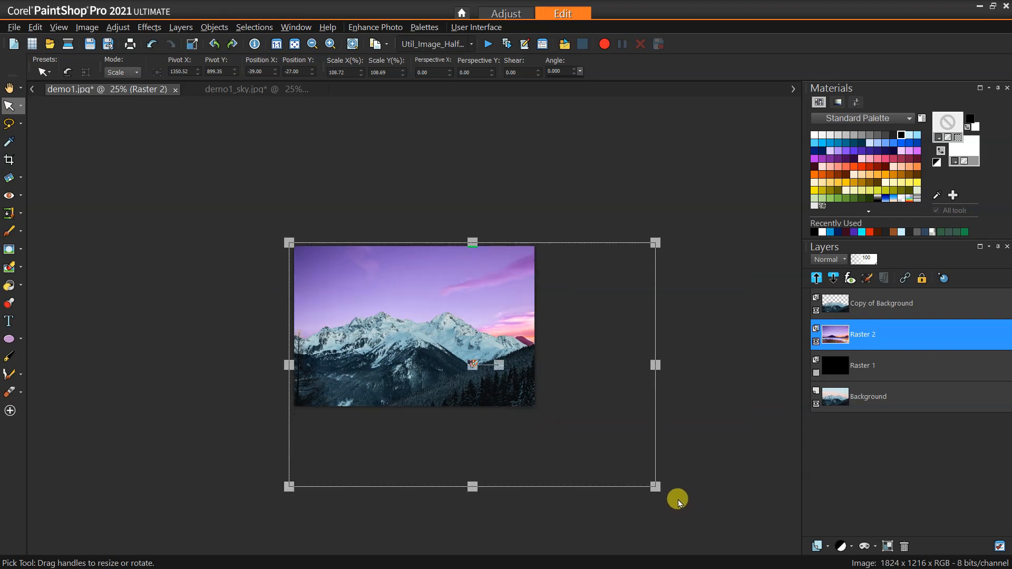
left_click_drag(656, 486, 693, 529)
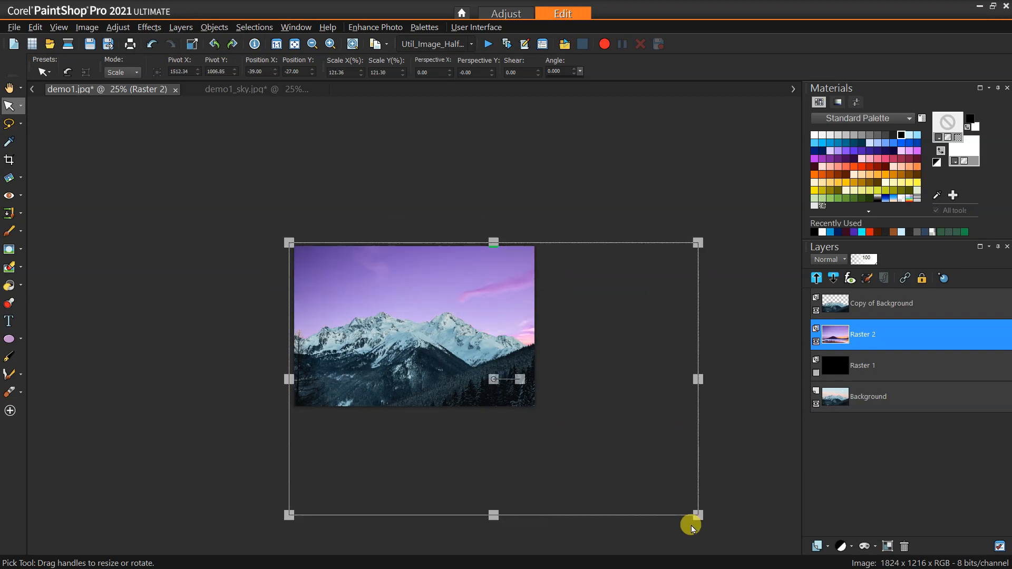
left_click(9, 88)
scroll(192, 240, "up", 2)
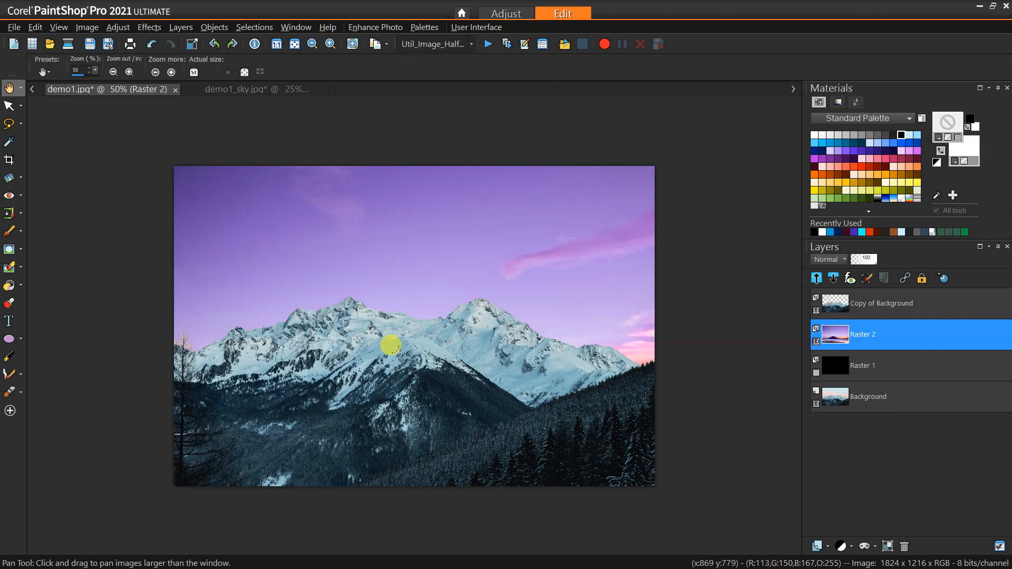
Make the Copy of Background mountain layer active.
left_click(844, 318)
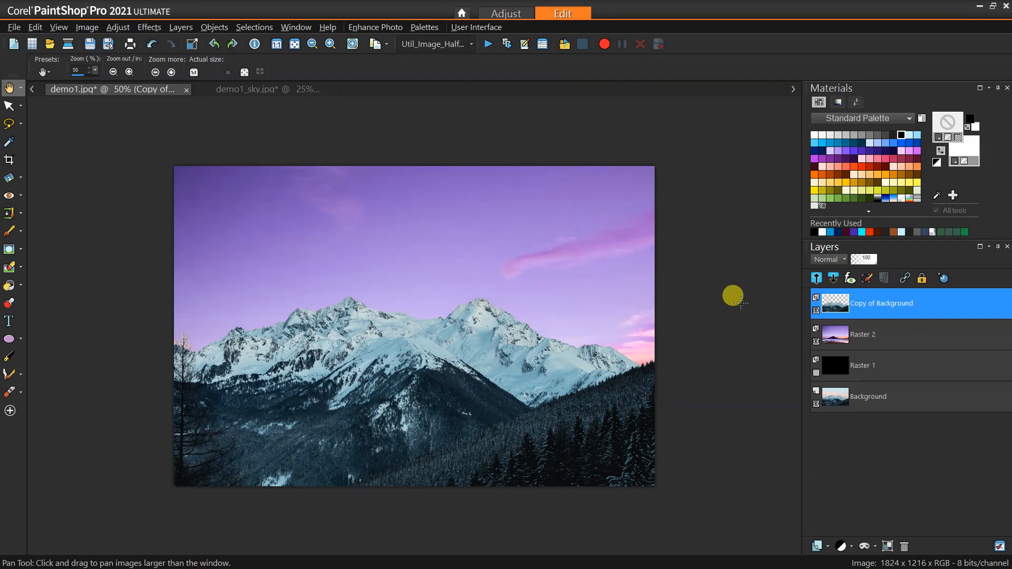
mouse_move(889, 310)
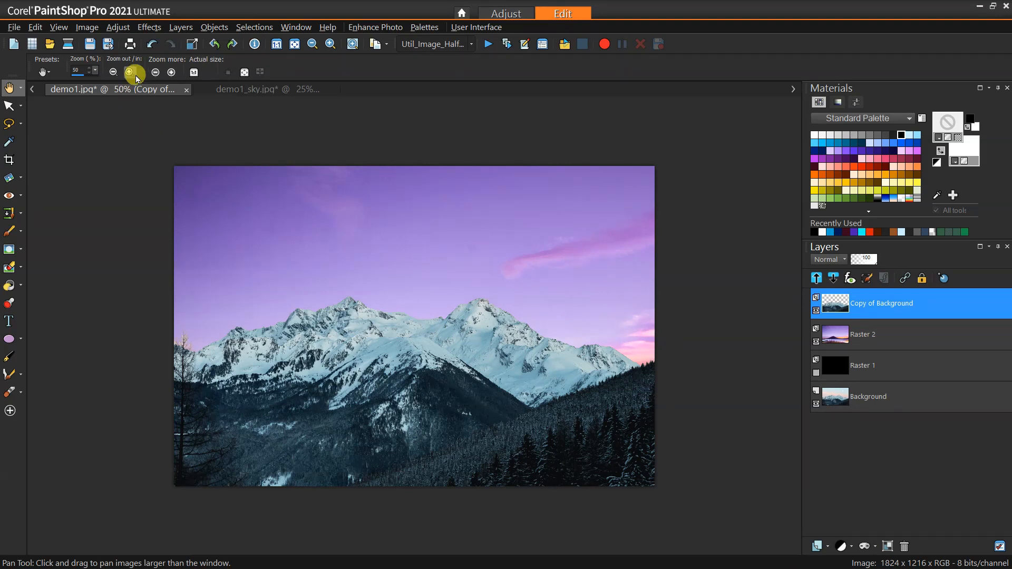
left_click(119, 27)
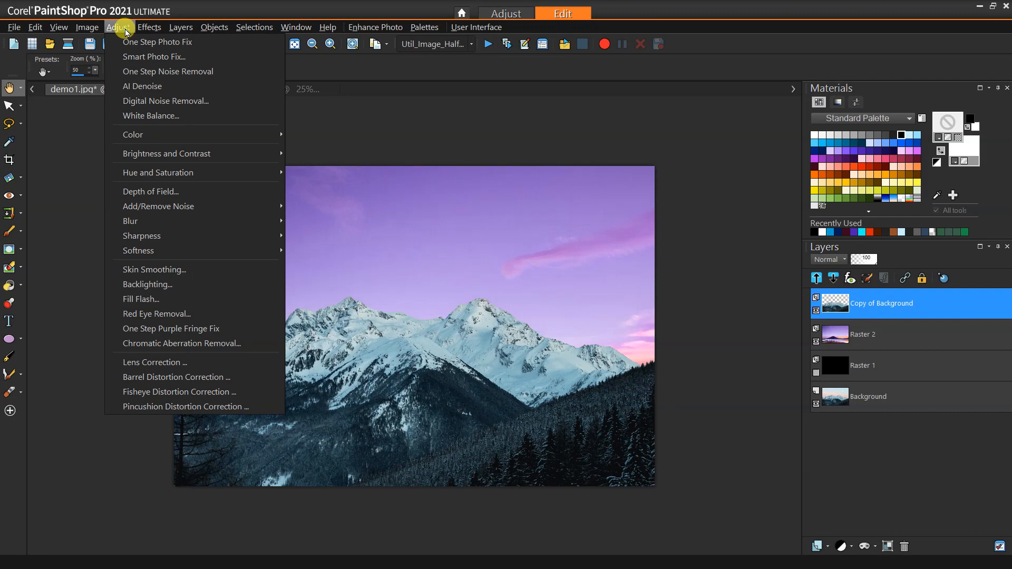
left_click(147, 112)
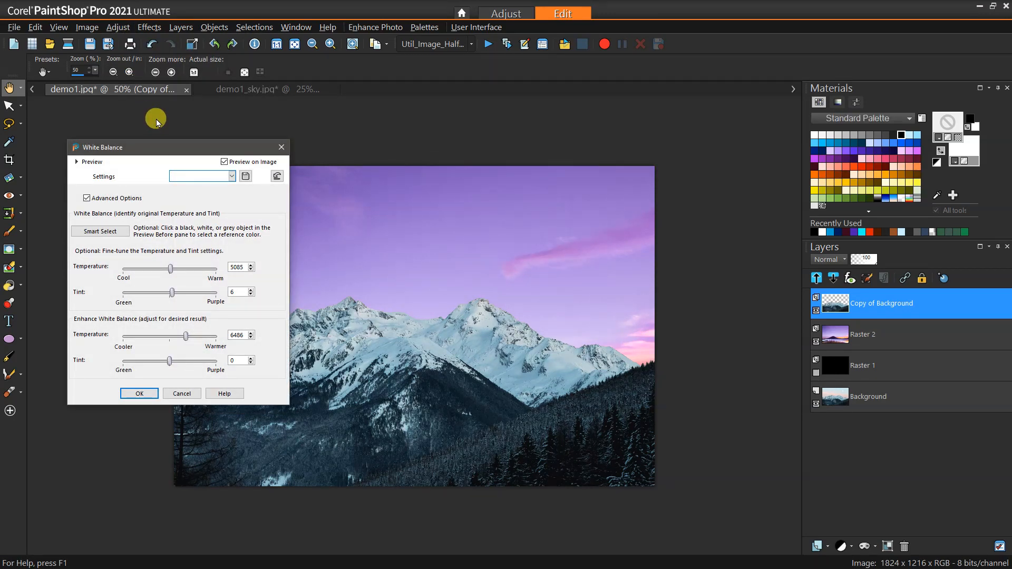
left_click(182, 395)
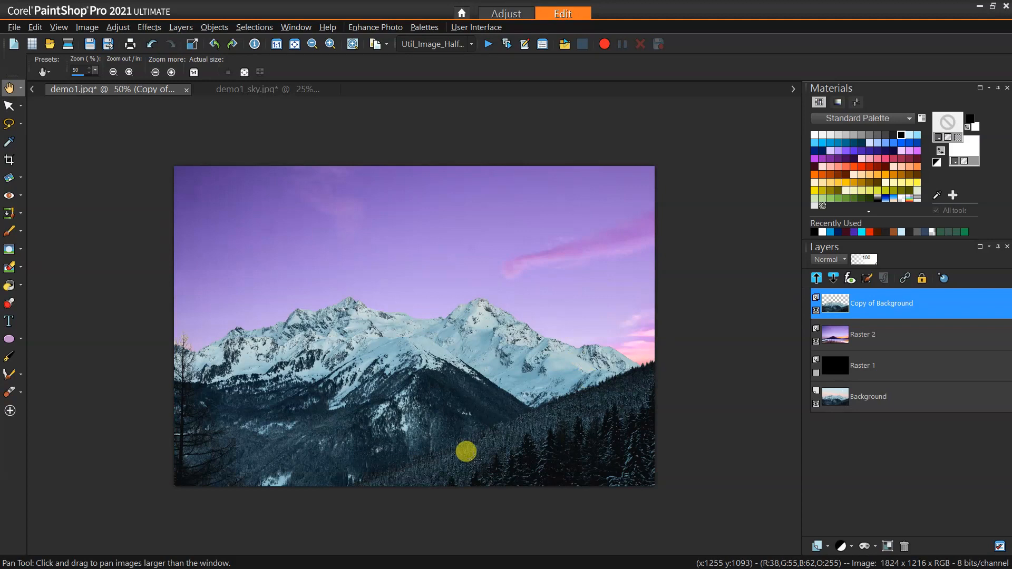
Put the Copy of Background layer into a new layer group and select that layer inside the group.
left_click(831, 549)
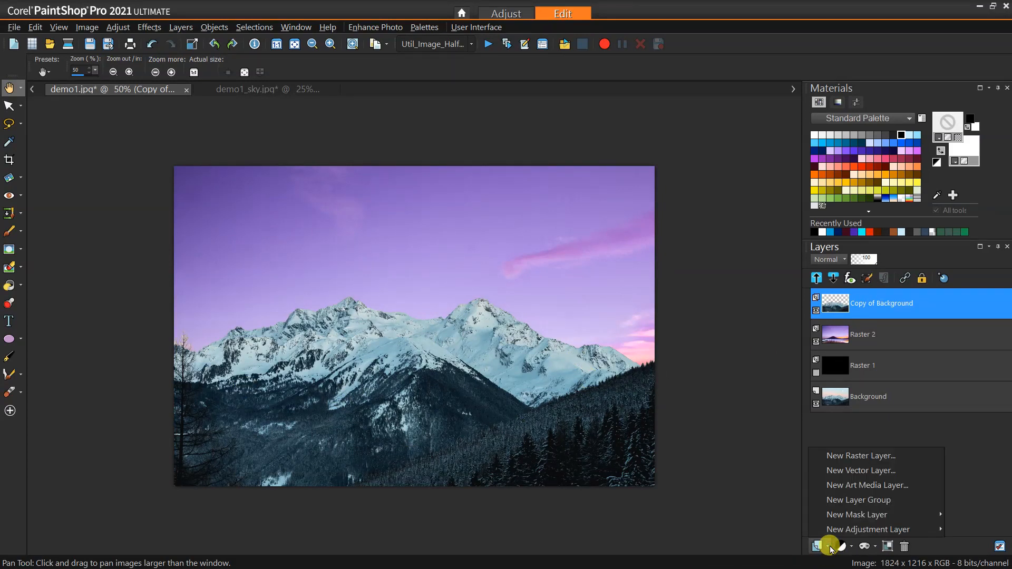
left_click(861, 501)
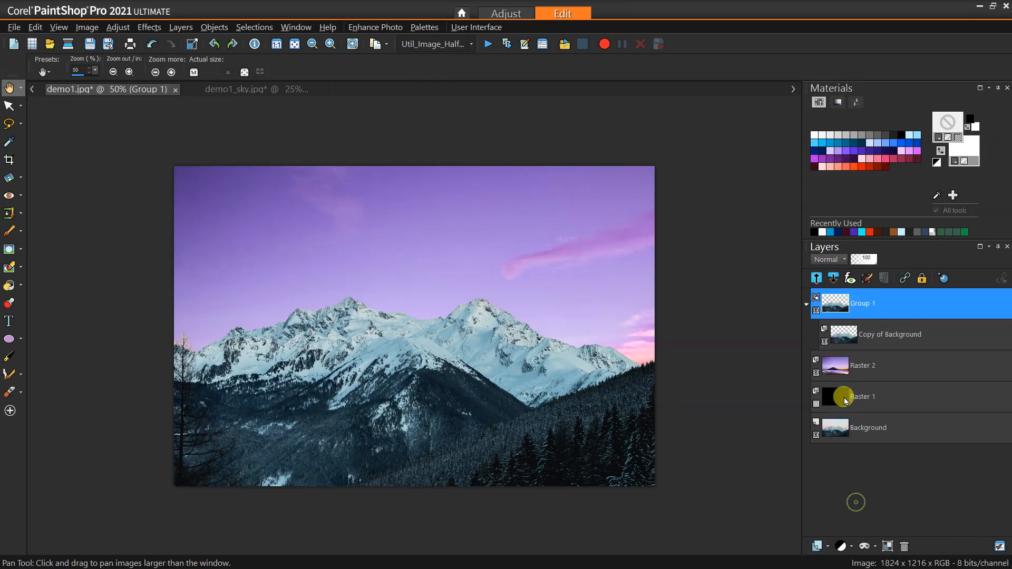
left_click(873, 333)
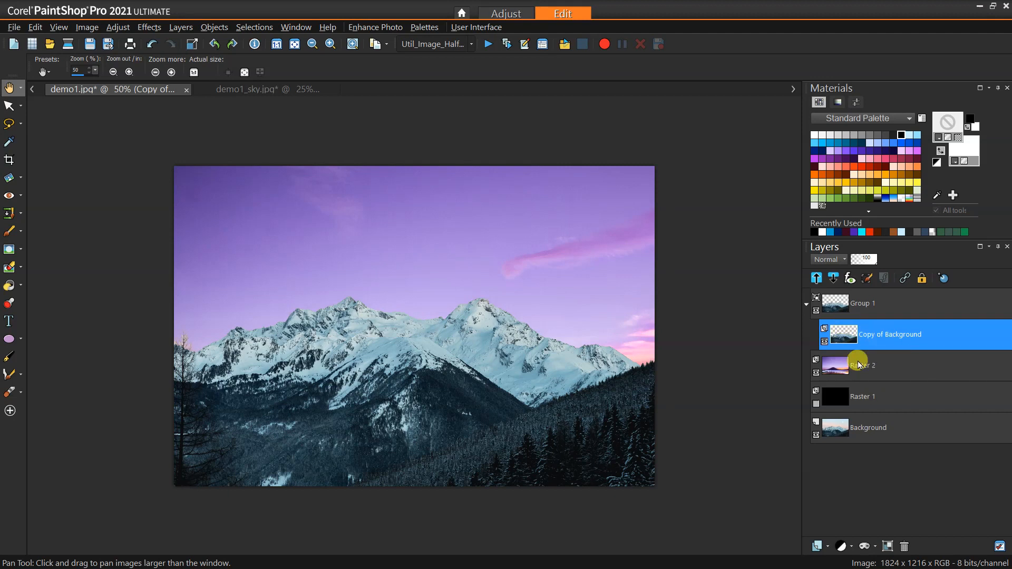
Add a White Balance adjustment layer above Copy of Background with the midtones Magenta-Green level set to -74.
left_click(850, 547)
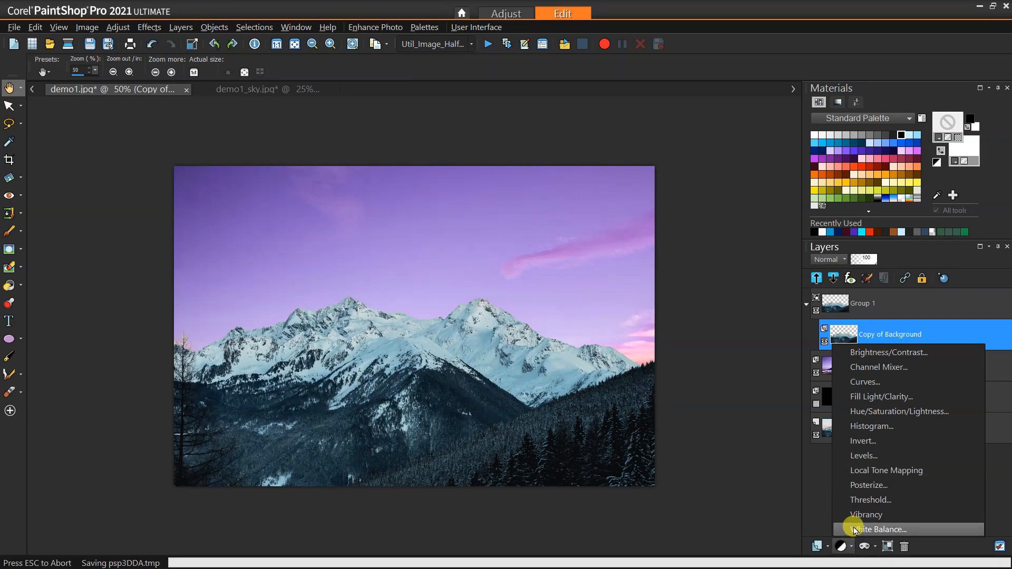
left_click(855, 529)
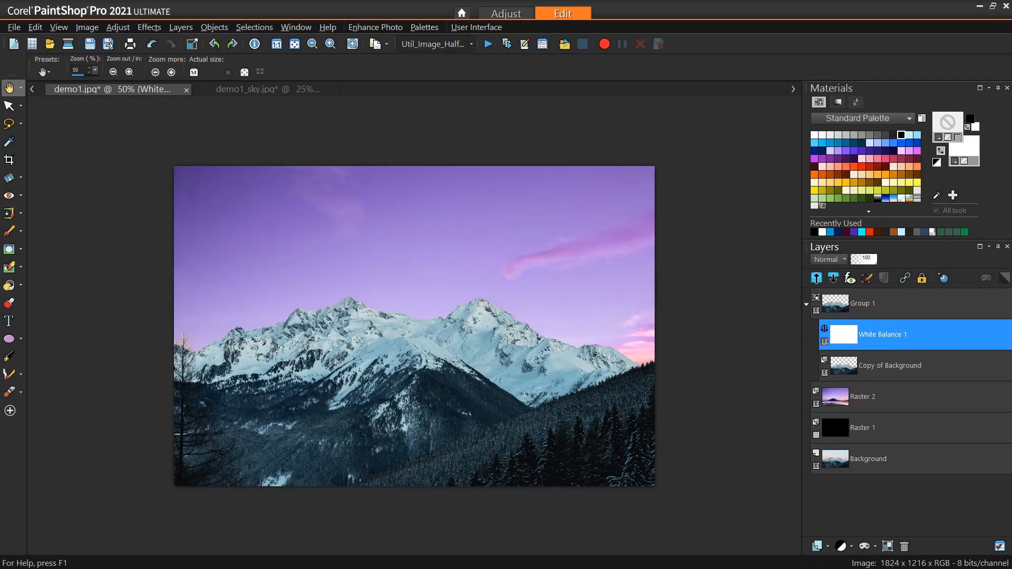
left_click_drag(219, 135, 162, 145)
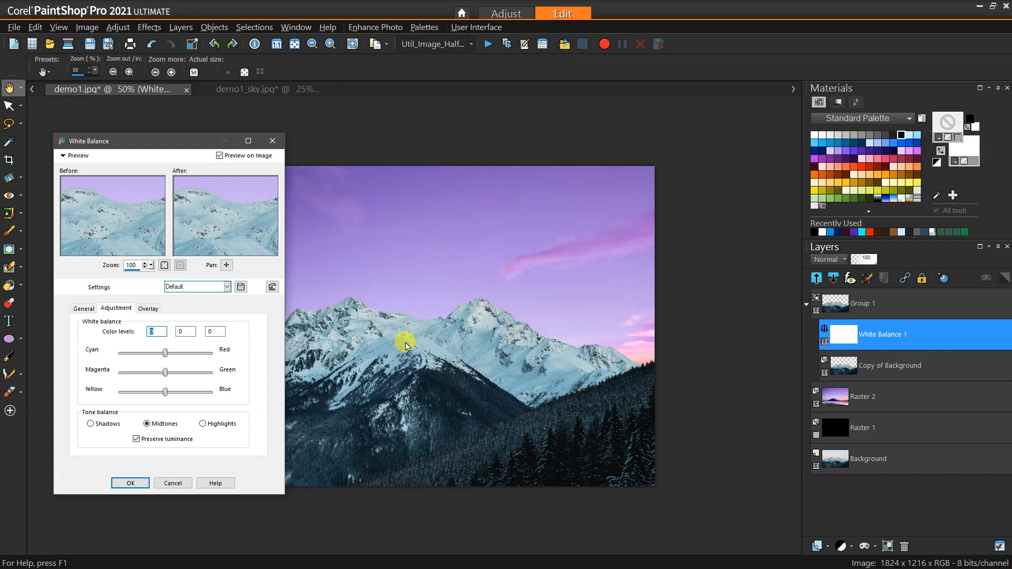
left_click_drag(163, 141, 136, 156)
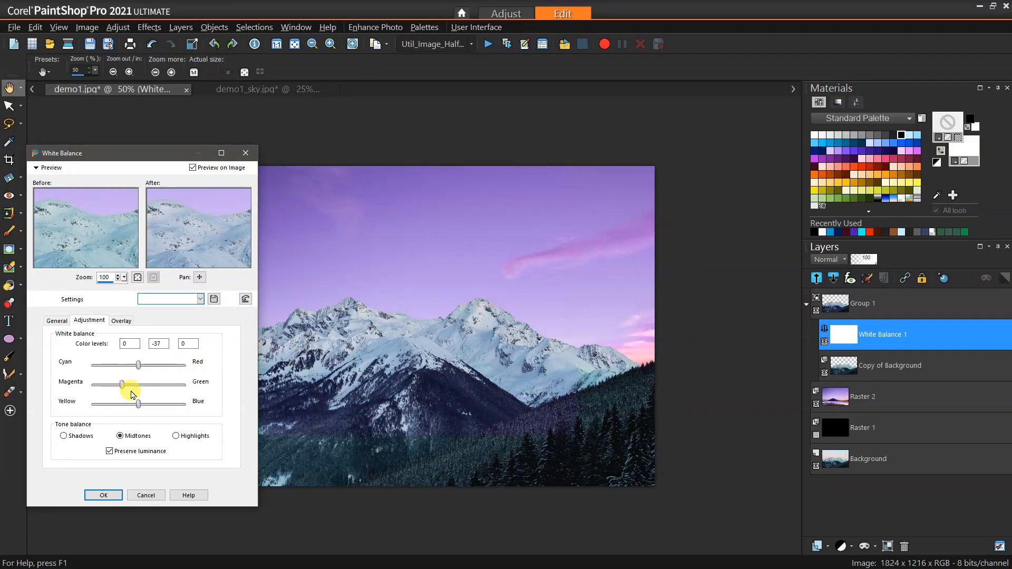
left_click_drag(117, 384, 116, 385)
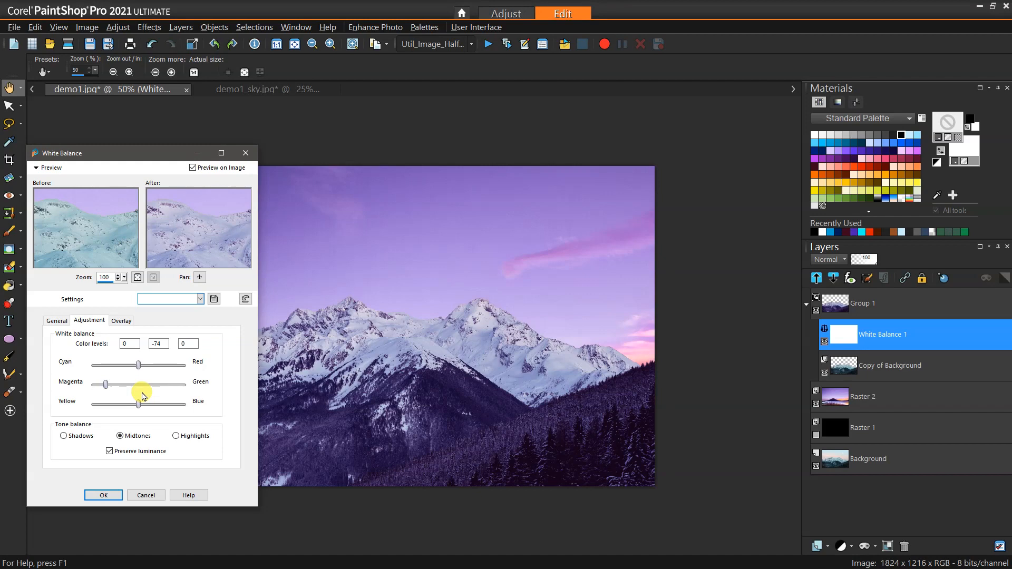
left_click(104, 495)
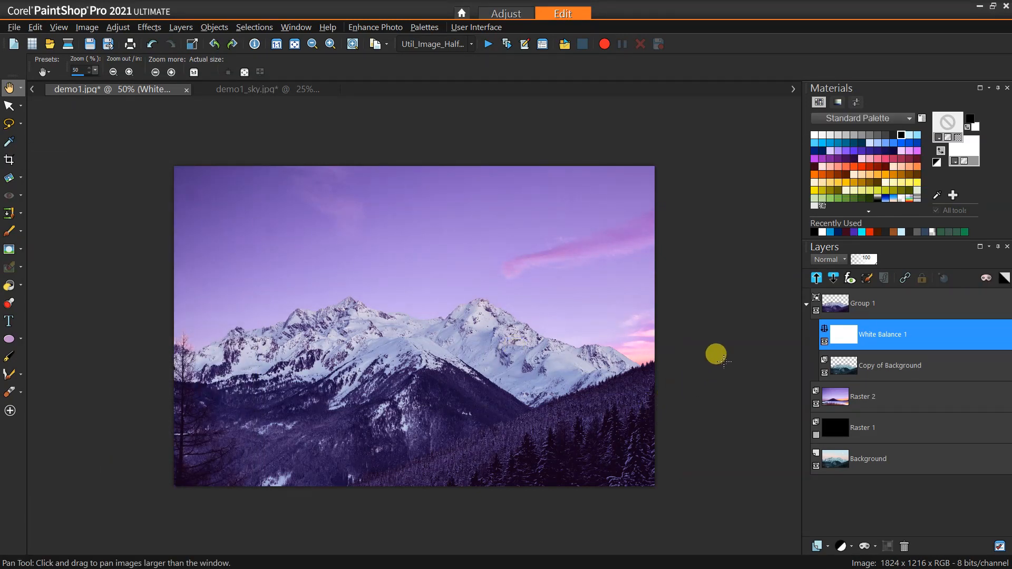
Combine Group 1, Raster 2 and Raster 1 into a new layer group and collapse it.
left_click(806, 307)
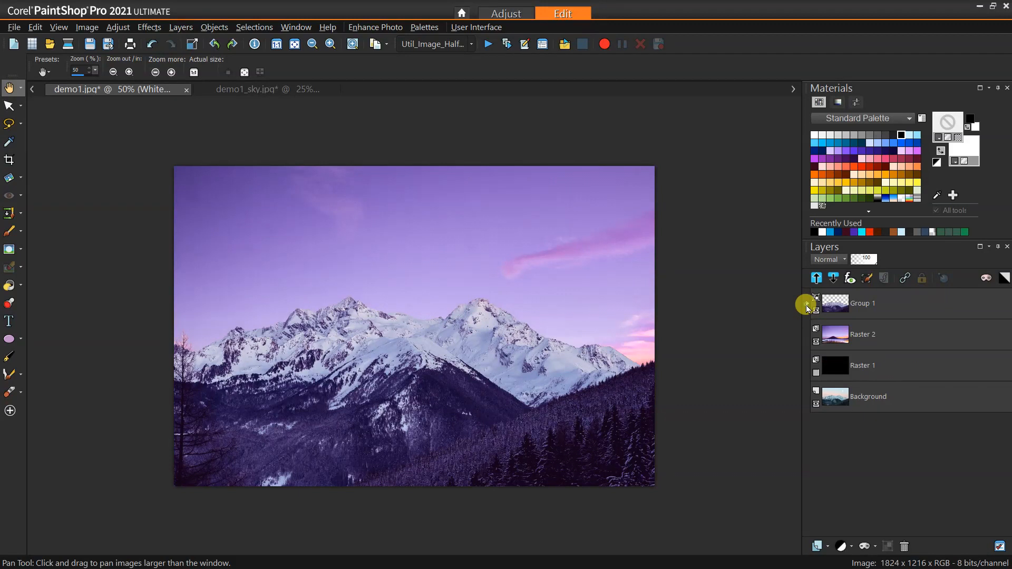
left_click(863, 299)
left_click(860, 333)
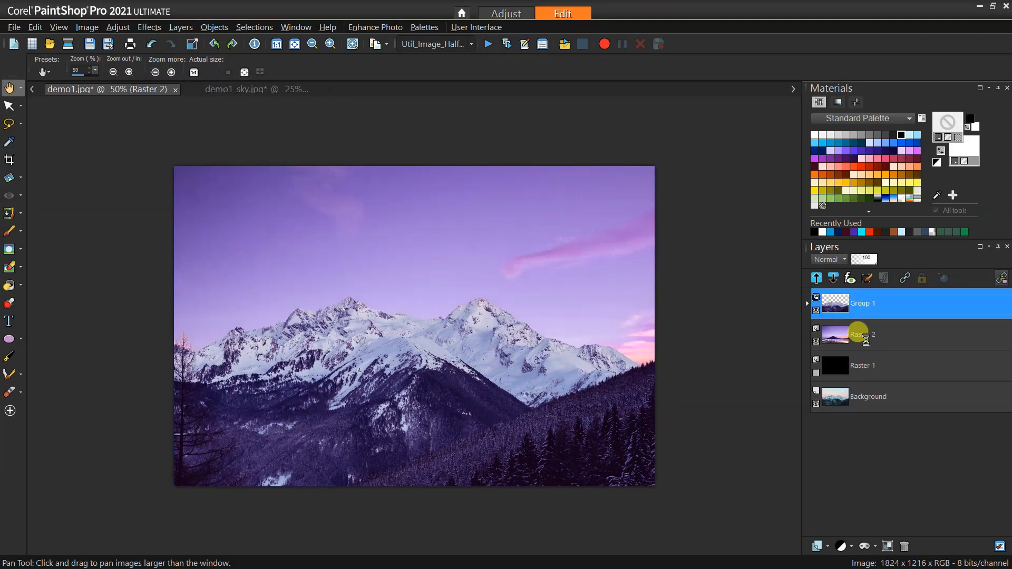
left_click(859, 364, "ctrl")
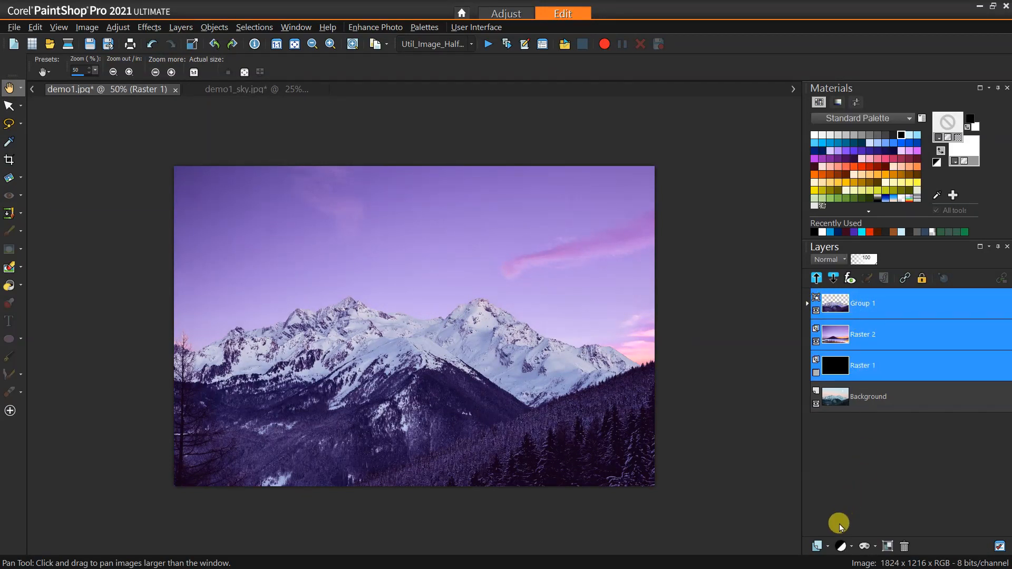
left_click(826, 546)
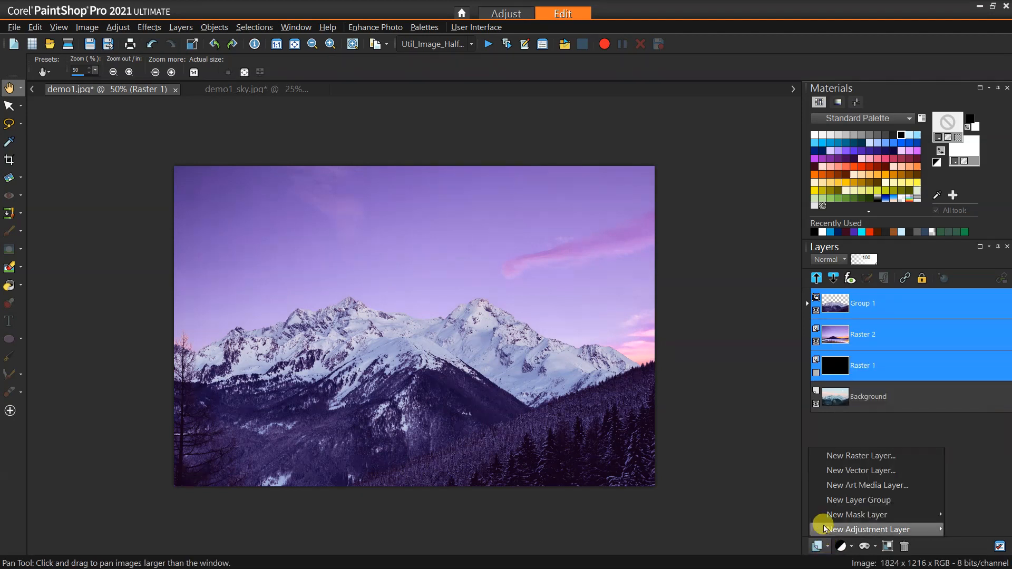
left_click(849, 500)
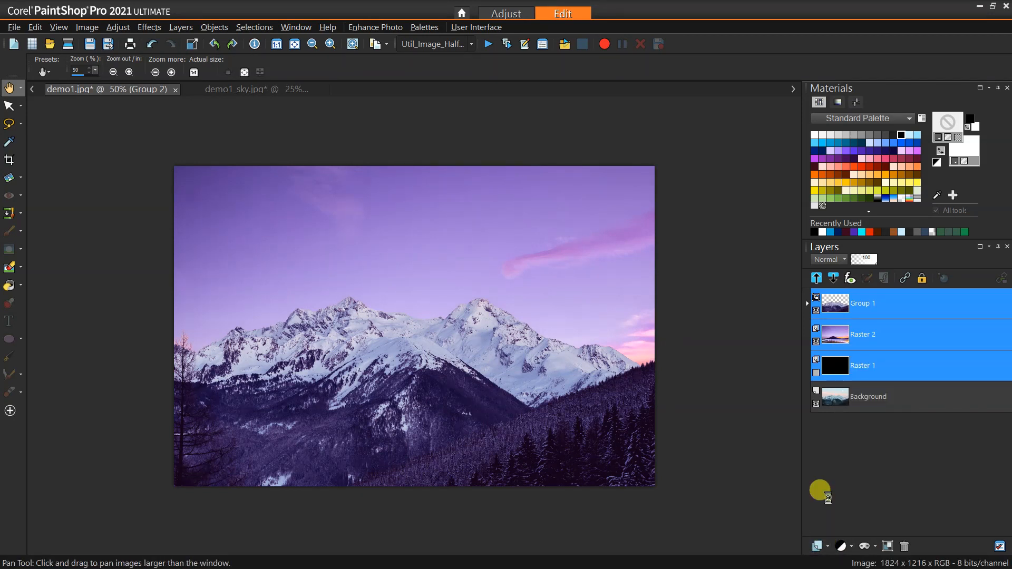
left_click(806, 306)
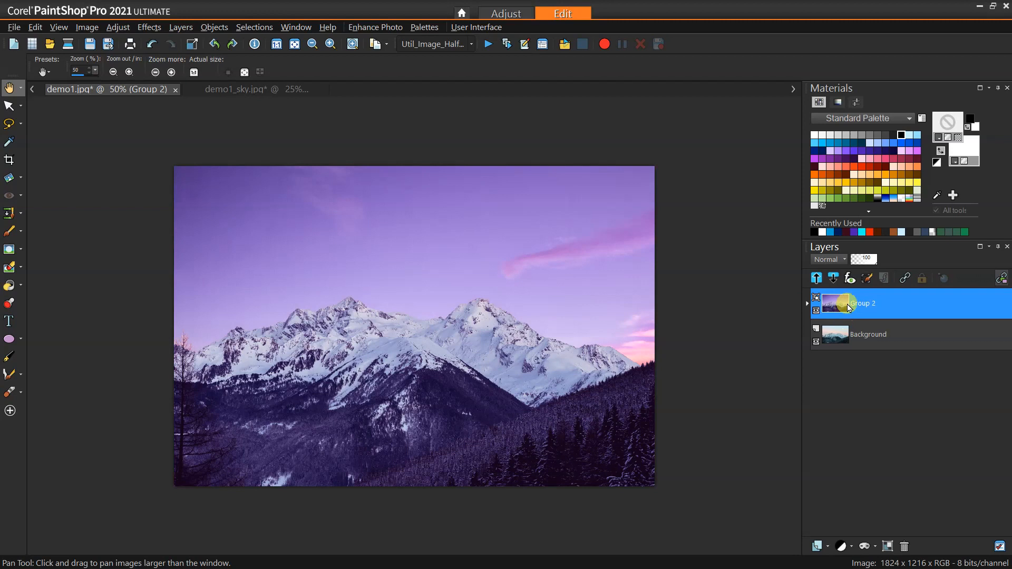
Hide and show the combined layer group to compare the edited picture with the original.
mouse_move(832, 313)
left_click(816, 311)
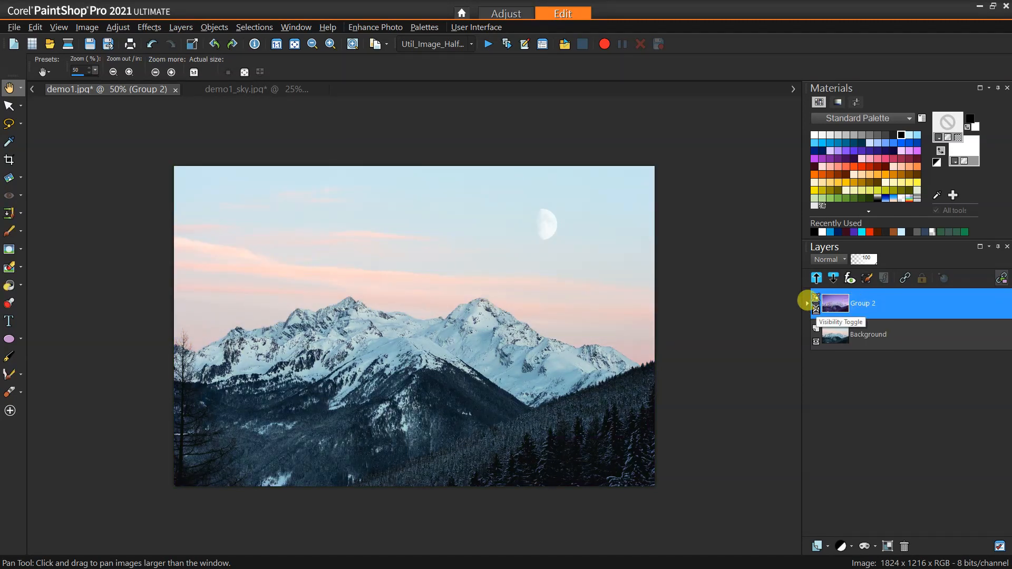
left_click(816, 310)
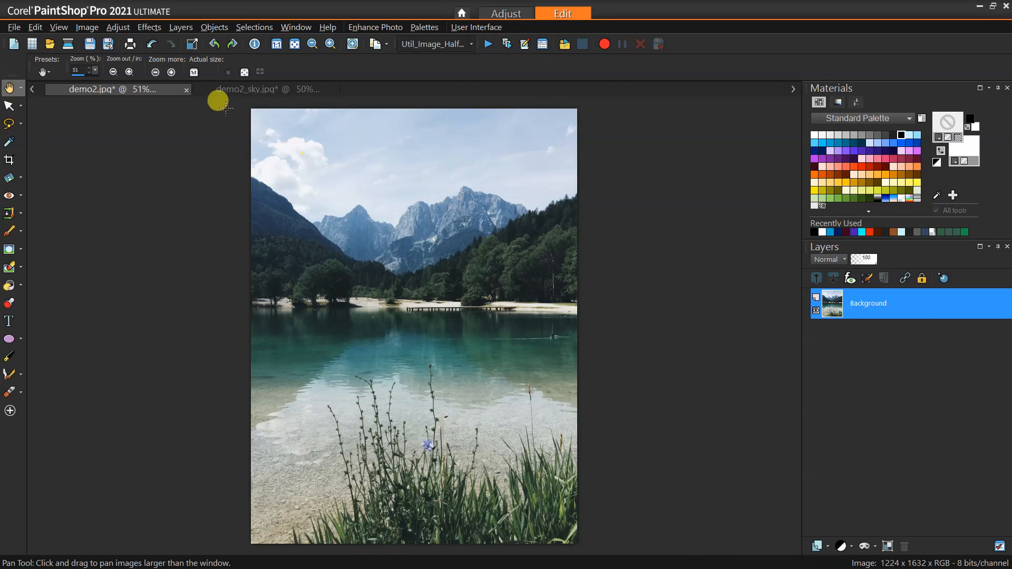
View demo2_sky.jpg, return to demo2.jpg and duplicate its Background layer.
left_click(241, 88)
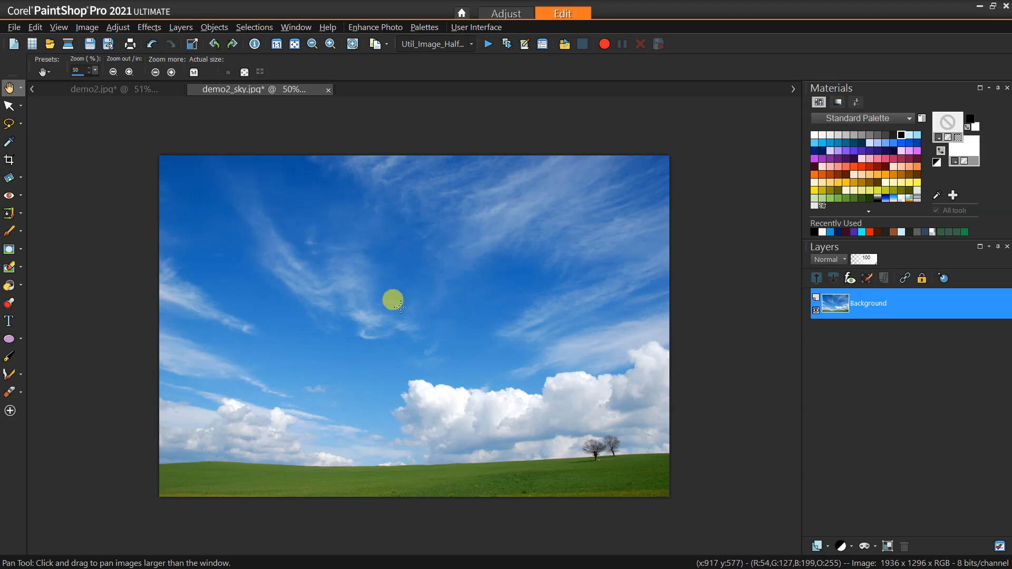
left_click(112, 89)
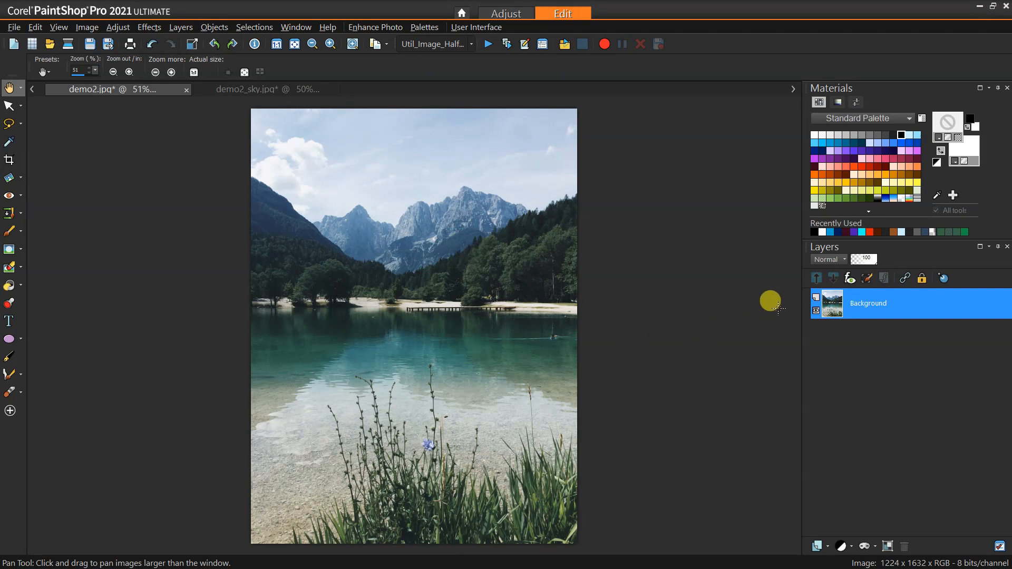
right_click(852, 309)
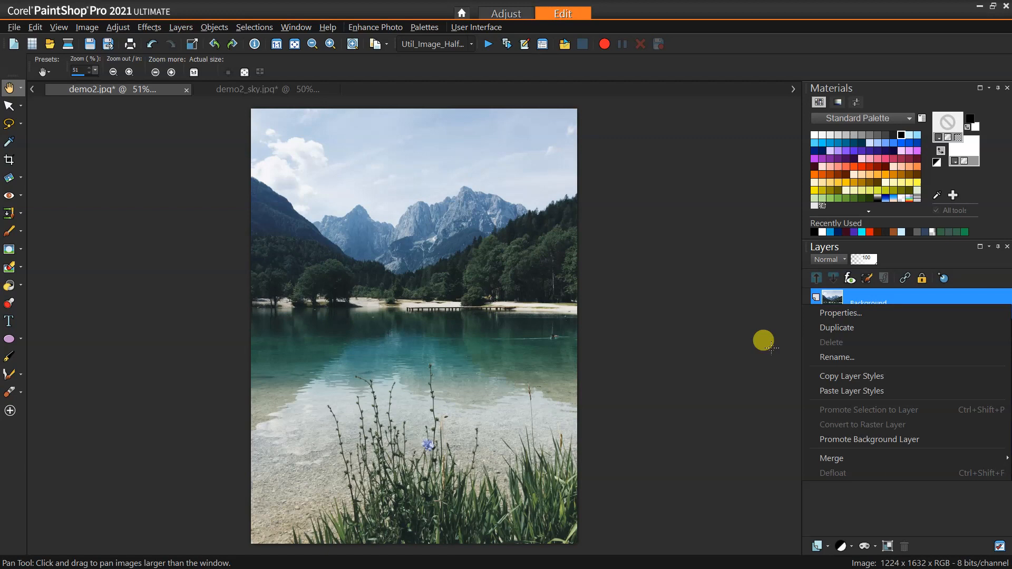
left_click(852, 332)
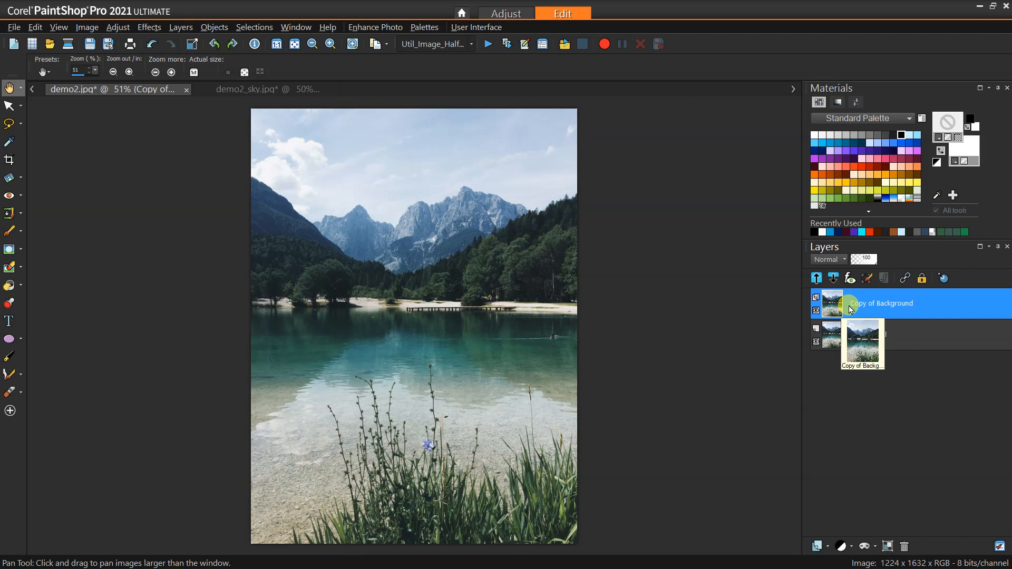
Add a new raster layer between Copy of Background and Background and flood fill it with black.
left_click(818, 547)
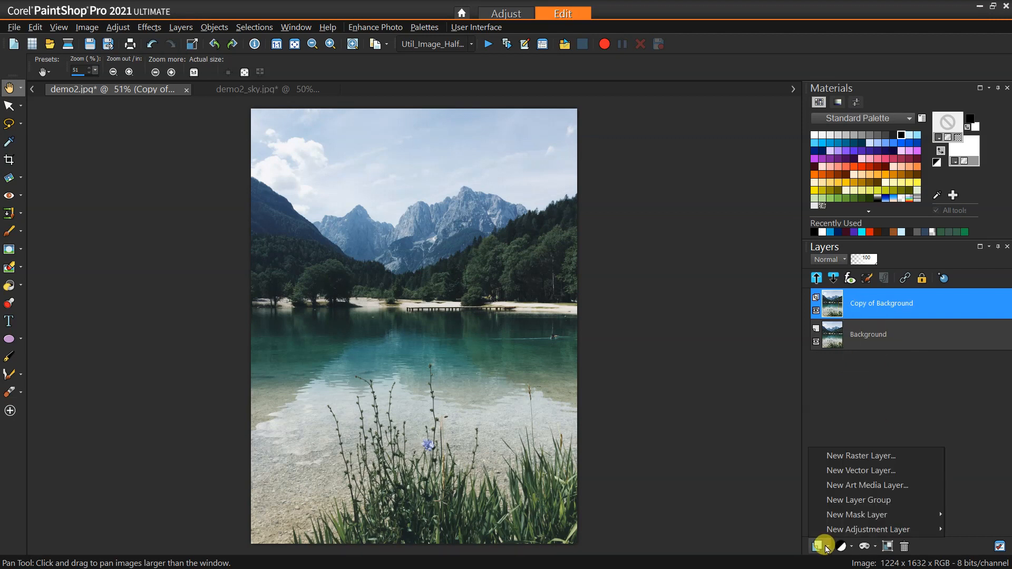
left_click(834, 456)
left_click_drag(857, 308, 854, 340)
key("f")
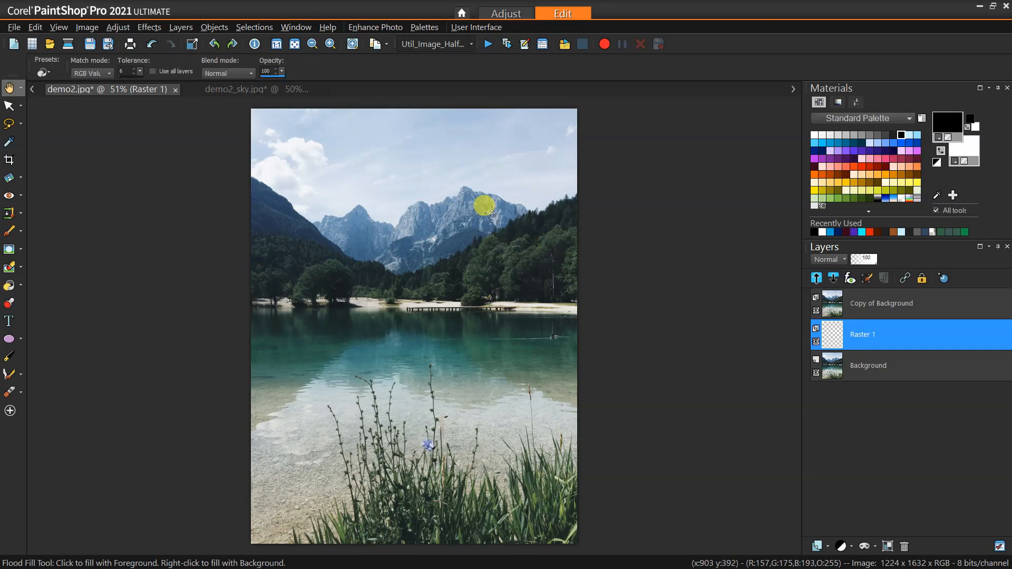
left_click(490, 211)
mouse_move(849, 333)
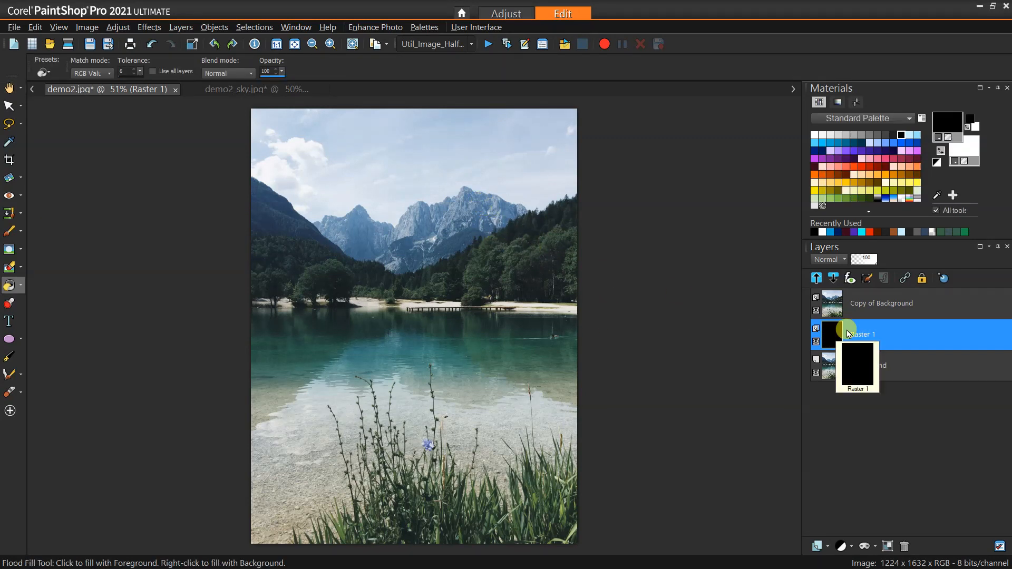
Erase the sky along the mountain ridge and treetops on the Copy of Background layer with the Background Eraser.
left_click(841, 294)
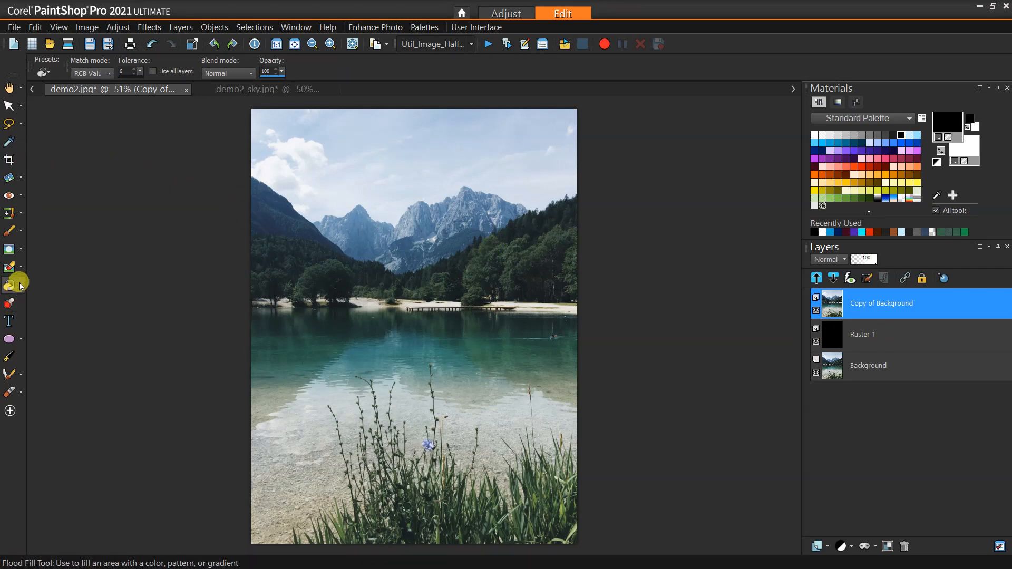
scroll(374, 153, "up", 2)
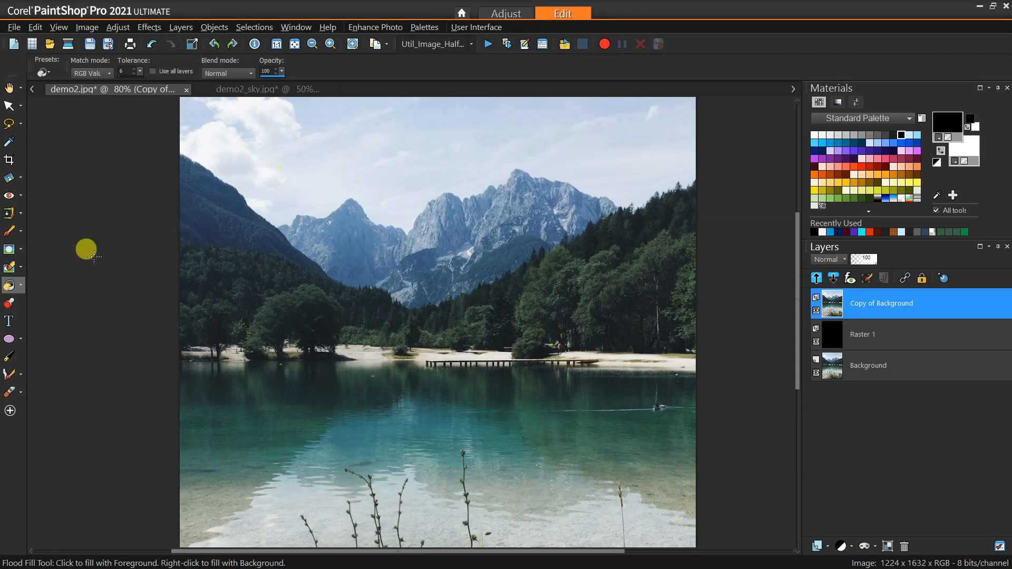
left_click(9, 268)
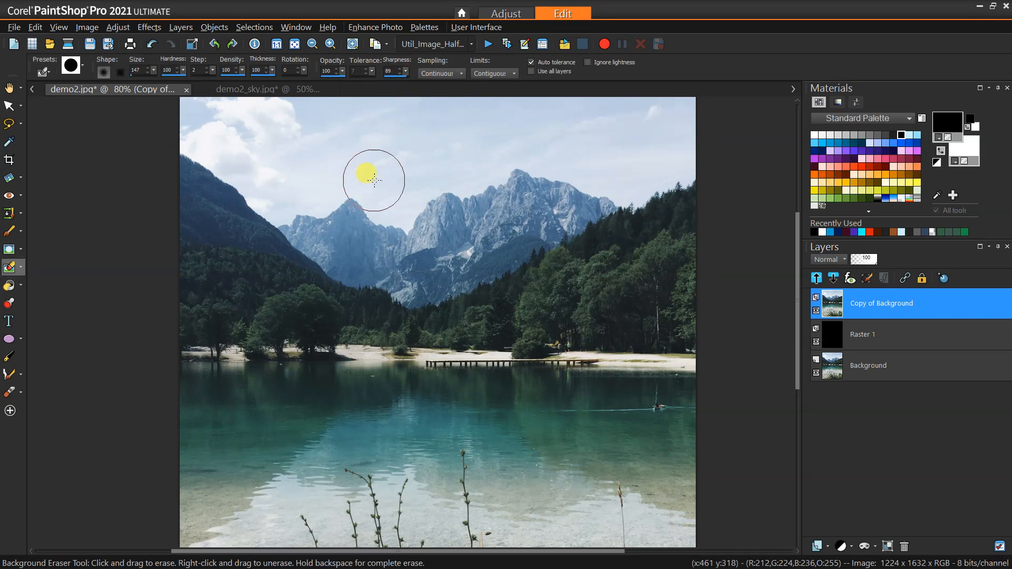
mouse_move(372, 167)
left_mouse_down()
mouse_move(398, 207)
mouse_move(402, 189)
mouse_move(463, 168)
mouse_move(428, 177)
mouse_move(460, 161)
mouse_move(478, 160)
mouse_move(467, 174)
mouse_move(539, 151)
mouse_move(632, 185)
mouse_move(686, 160)
mouse_move(659, 174)
mouse_move(682, 165)
left_mouse_up()
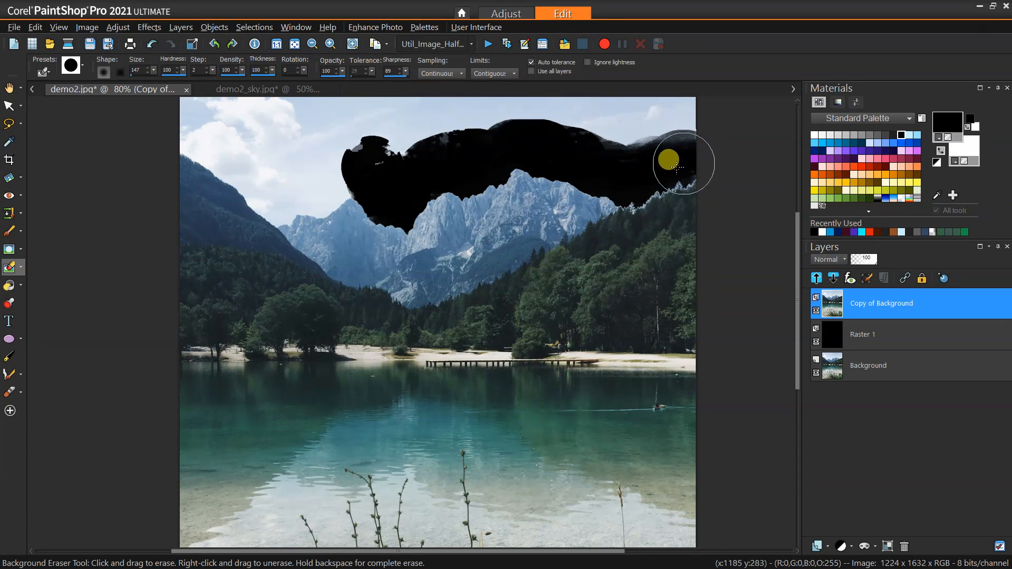
mouse_move(302, 191)
left_mouse_down()
mouse_move(347, 174)
mouse_move(332, 173)
mouse_move(323, 200)
mouse_move(297, 186)
mouse_move(287, 200)
mouse_move(233, 152)
mouse_move(183, 132)
mouse_move(215, 135)
mouse_move(174, 122)
mouse_move(277, 203)
mouse_move(231, 158)
mouse_move(176, 136)
mouse_move(177, 146)
mouse_move(197, 139)
mouse_move(180, 122)
mouse_move(240, 145)
mouse_move(610, 144)
mouse_move(639, 168)
mouse_move(638, 185)
mouse_move(699, 166)
mouse_move(661, 151)
mouse_move(650, 157)
mouse_move(645, 209)
mouse_move(623, 207)
mouse_move(710, 174)
mouse_move(613, 200)
mouse_move(682, 180)
left_mouse_up()
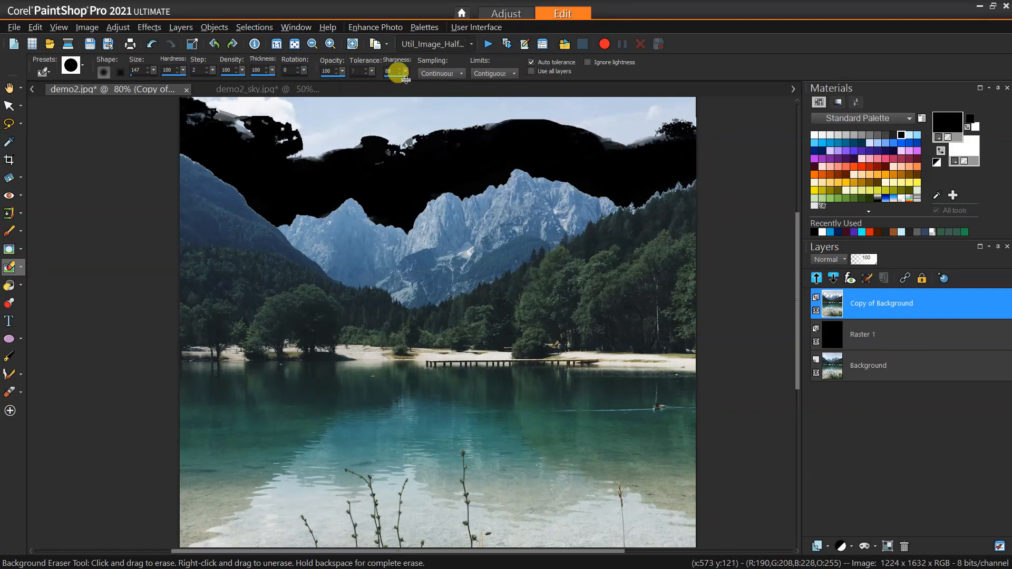
Set the Background Eraser's sharpness to 68 and redo the erasing along the treetops near the photo's right edge.
left_click_drag(408, 74, 404, 74)
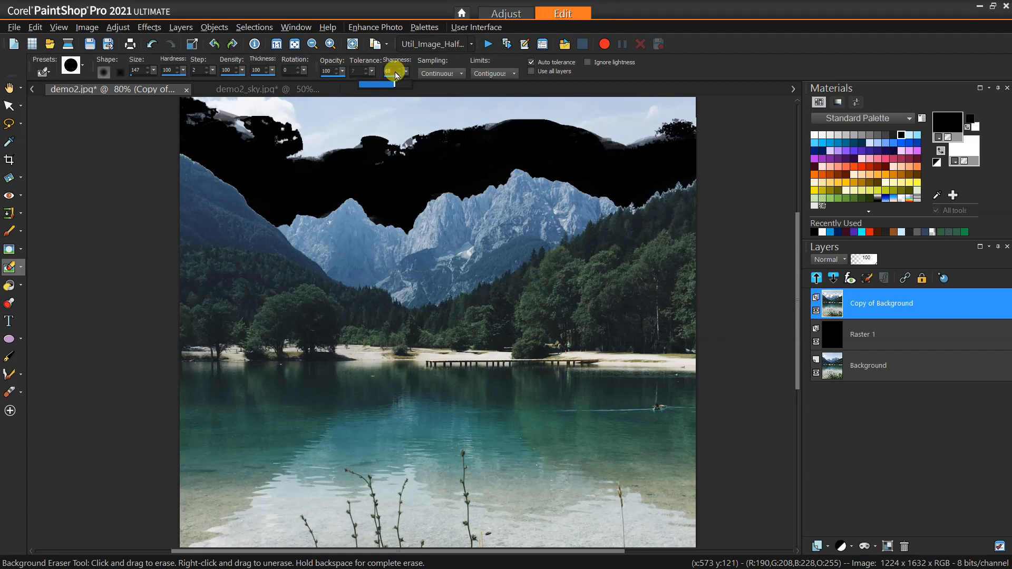
mouse_move(636, 185)
left_mouse_down()
mouse_move(691, 161)
mouse_move(666, 179)
mouse_move(618, 186)
mouse_move(670, 180)
mouse_move(662, 143)
mouse_move(696, 173)
left_mouse_up()
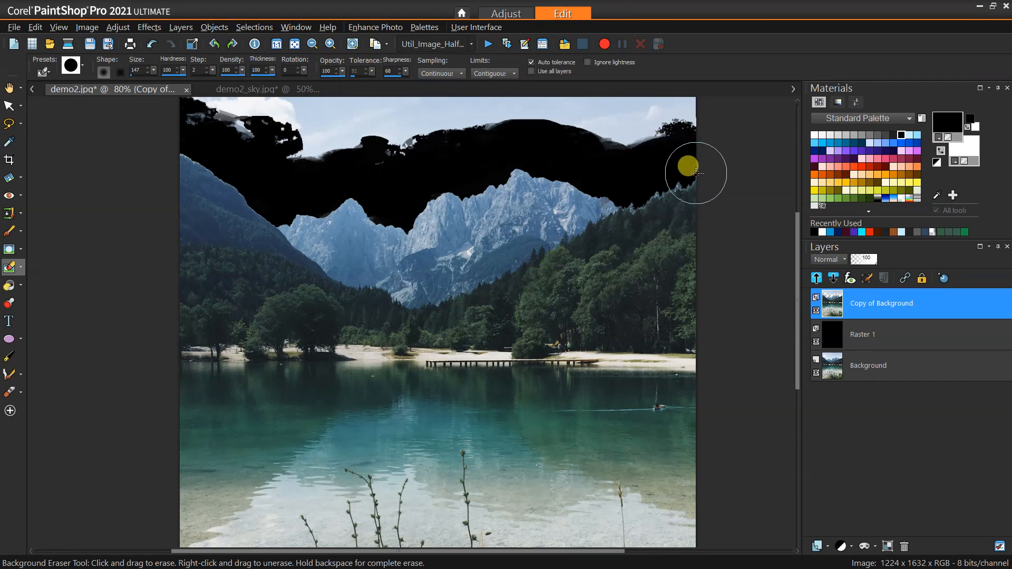
key("ctrl+z")
mouse_move(646, 188)
left_mouse_down()
mouse_move(640, 181)
mouse_move(675, 168)
mouse_move(644, 186)
left_mouse_up()
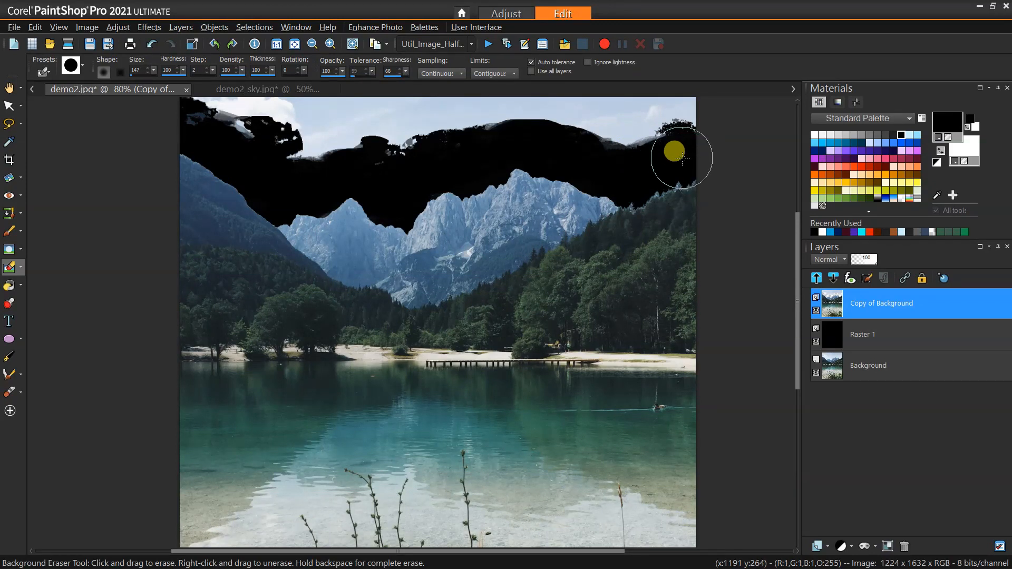
Outline the leftover sky above the ridge with a freehand selection, delete it from Copy of Background and deselect.
mouse_move(798, 232)
left_mouse_down()
mouse_move(795, 208)
mouse_move(775, 185)
left_mouse_up()
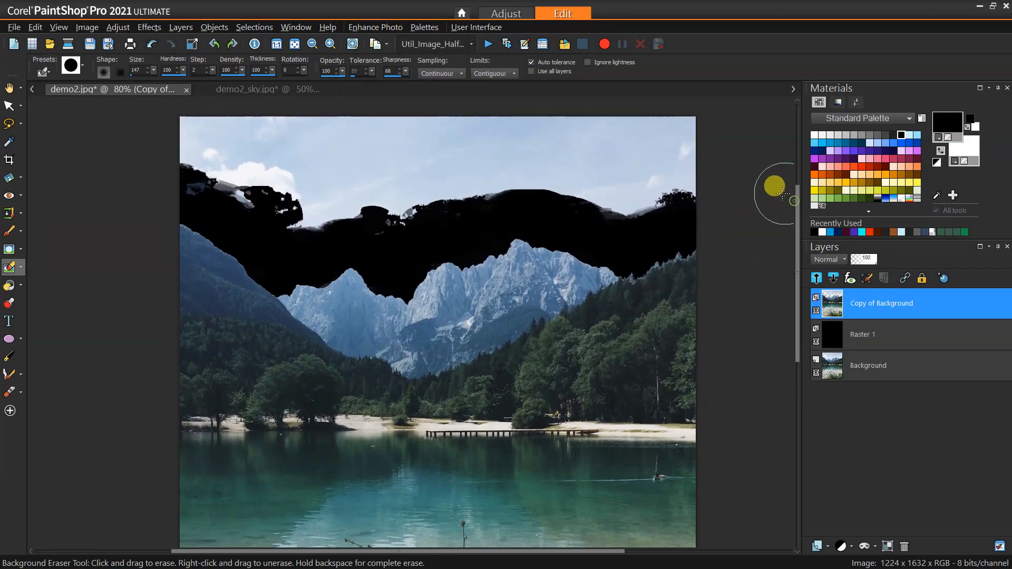
left_click(7, 126)
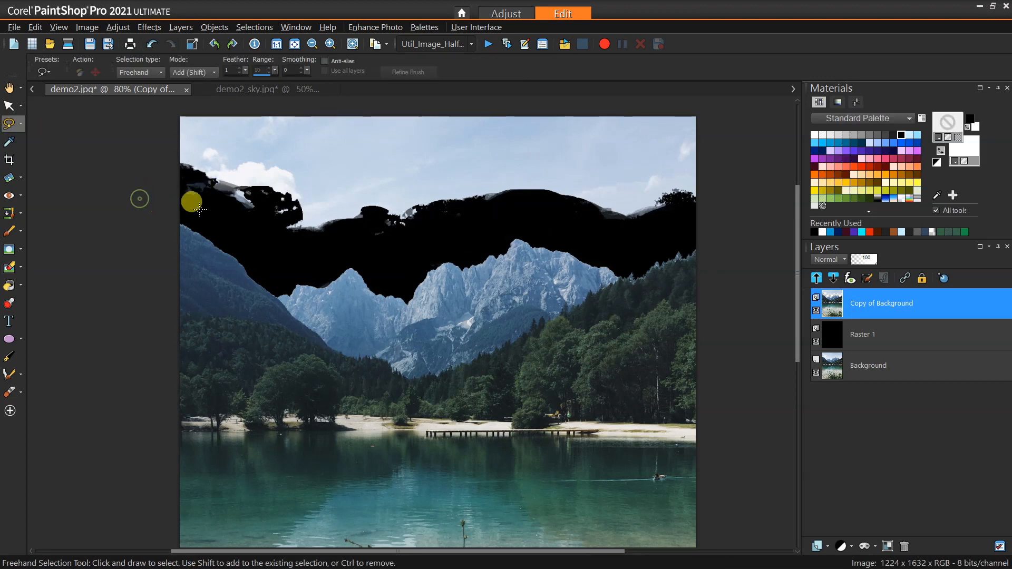
mouse_move(195, 213)
left_mouse_down()
mouse_move(285, 258)
mouse_move(539, 226)
mouse_move(592, 242)
mouse_move(691, 244)
mouse_move(722, 217)
mouse_move(725, 90)
mouse_move(694, 113)
mouse_move(523, 124)
mouse_move(189, 124)
left_mouse_up()
mouse_move(138, 133)
left_mouse_down()
mouse_move(125, 220)
mouse_move(230, 246)
left_mouse_up()
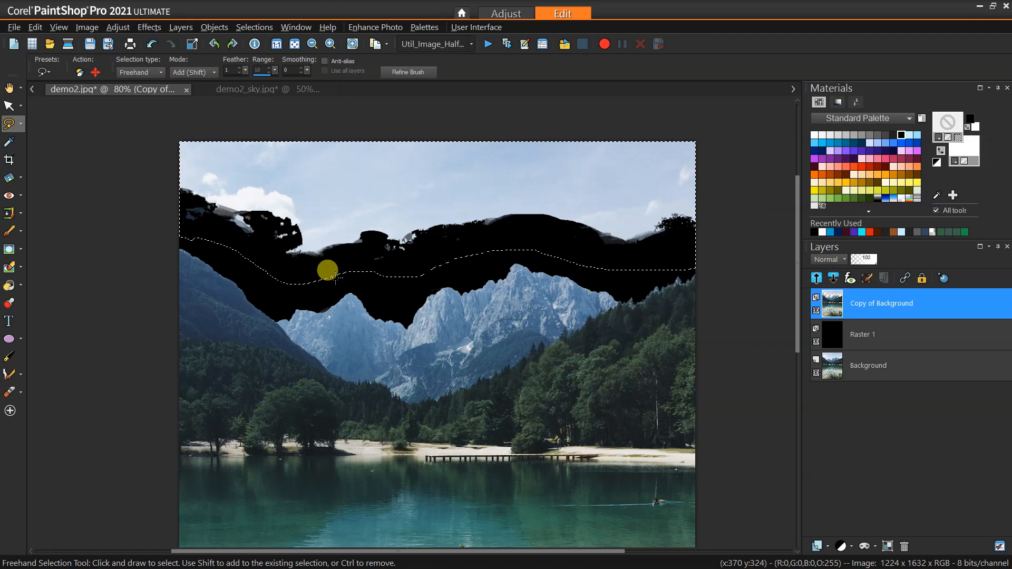
key("Delete")
key("ctrl+d")
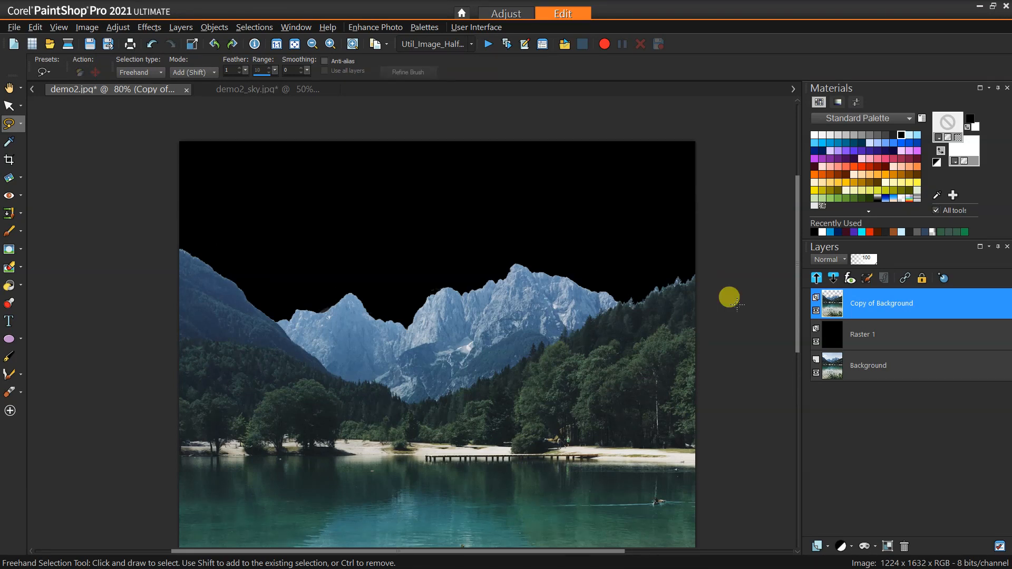
Copy the demo2_sky.jpg picture and paste it into demo2.jpg as a new layer.
left_click(250, 90)
left_click(9, 88)
right_click(348, 235)
left_click(385, 258)
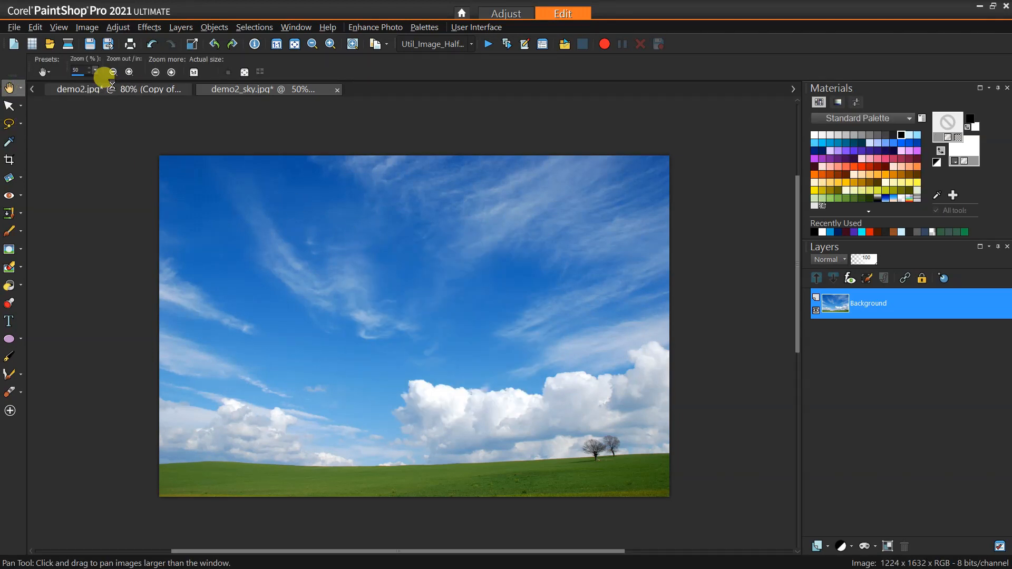
left_click(112, 90)
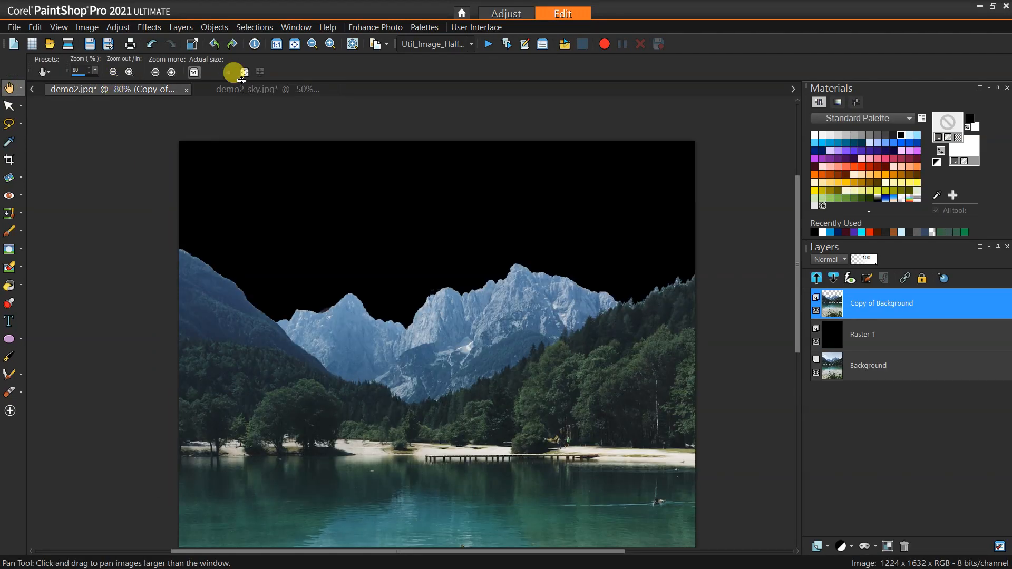
right_click(734, 261)
mouse_move(769, 309)
left_click(650, 327)
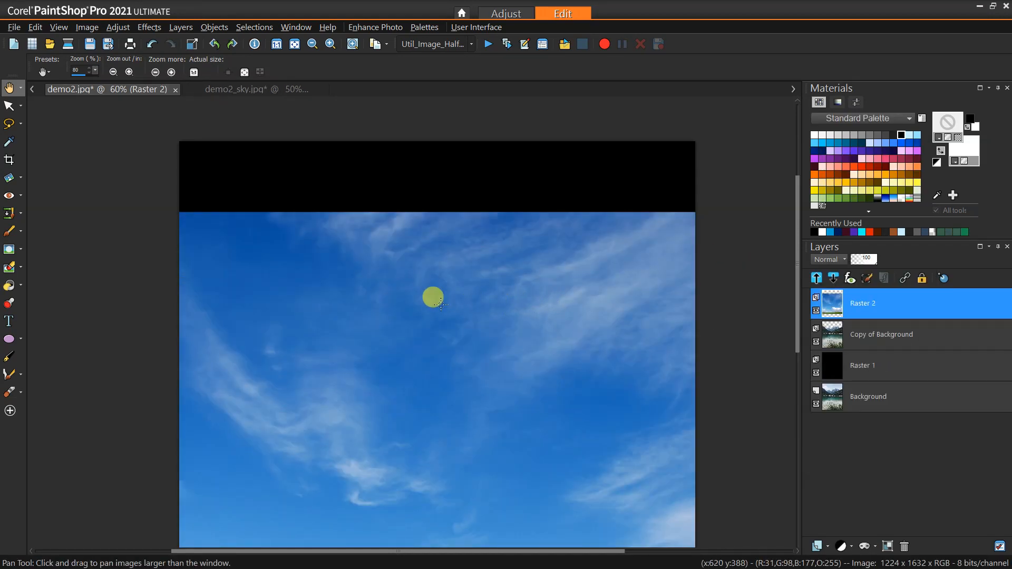
Place the sky layer directly below Copy of Background, move it up and scale it to about 65% to cover the sky area.
key("ctrl+w")
mouse_move(859, 318)
left_mouse_down()
mouse_move(859, 339)
mouse_move(847, 332)
left_mouse_up()
left_click(18, 103)
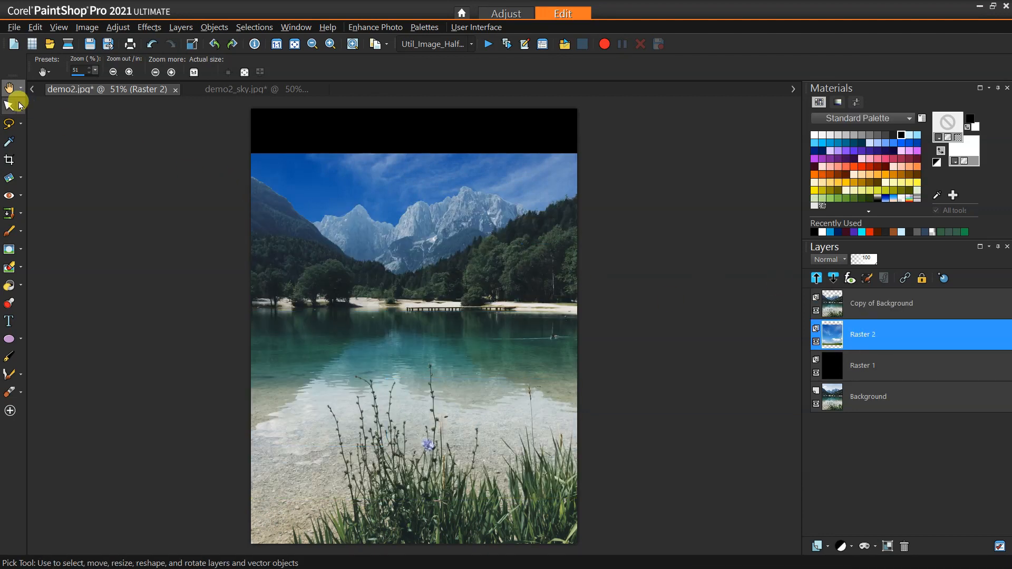
left_click(17, 104)
left_click_drag(417, 328, 435, 276)
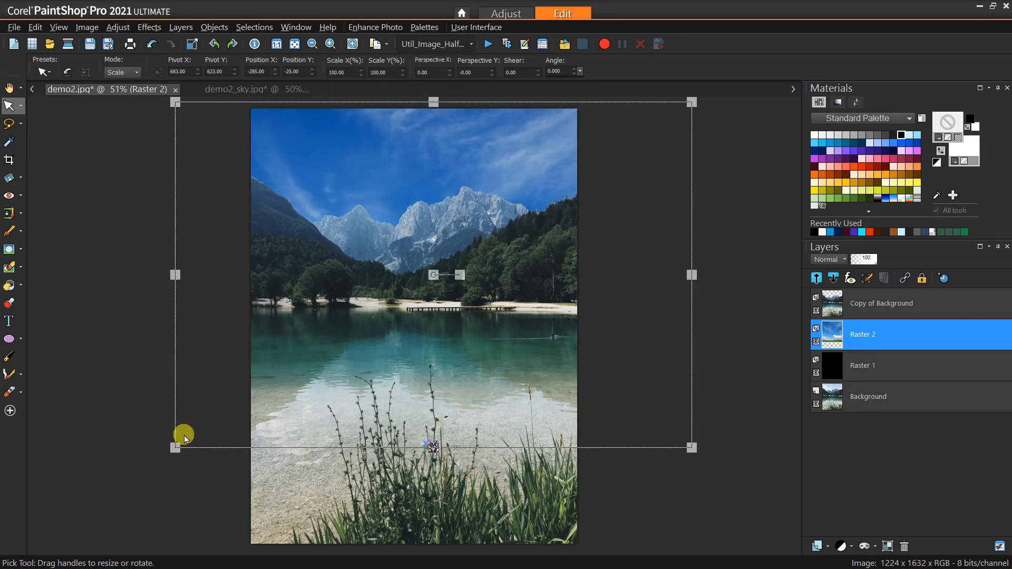
left_click_drag(175, 446, 262, 428)
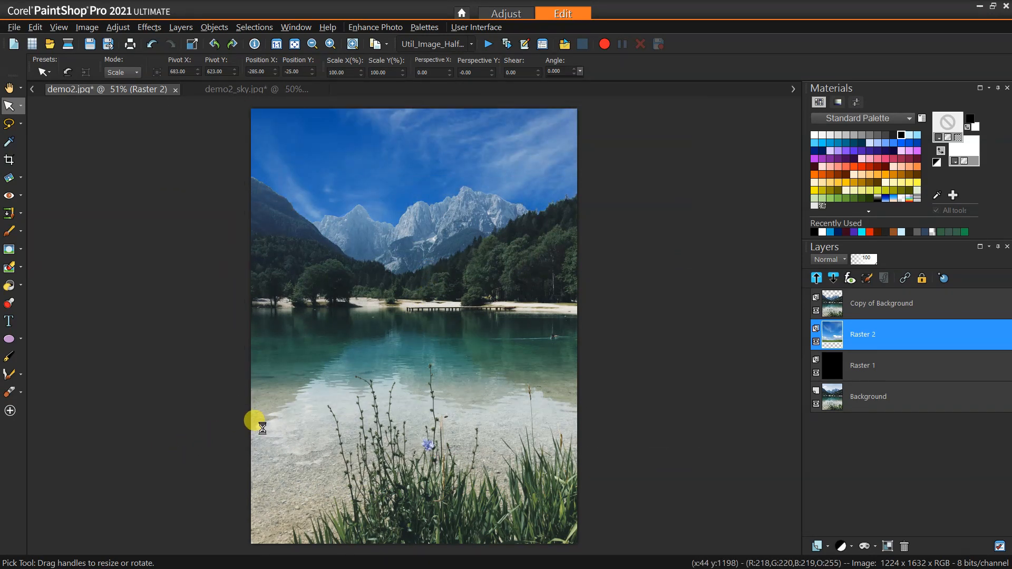
left_click_drag(692, 400, 570, 331)
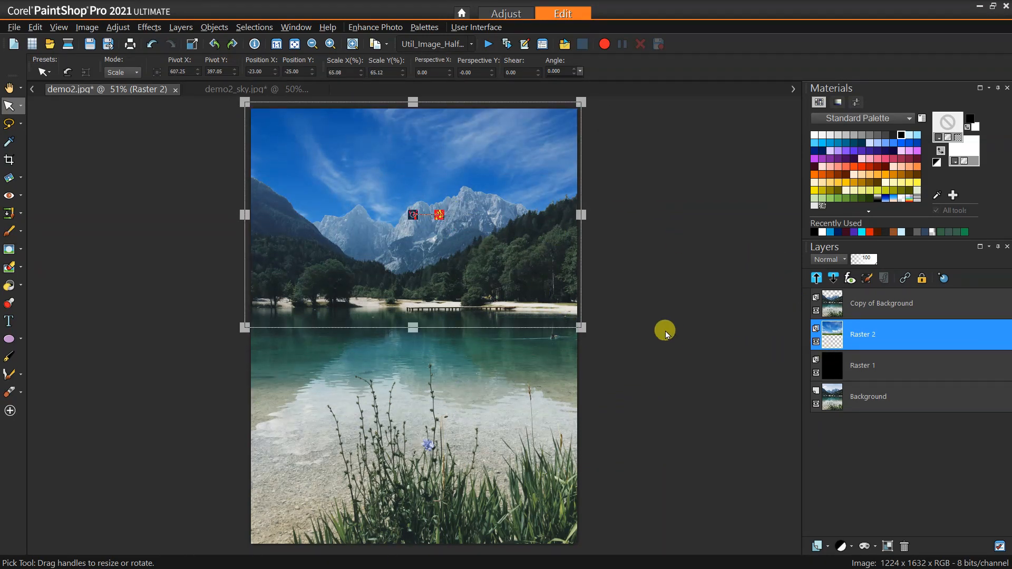
left_click(9, 87)
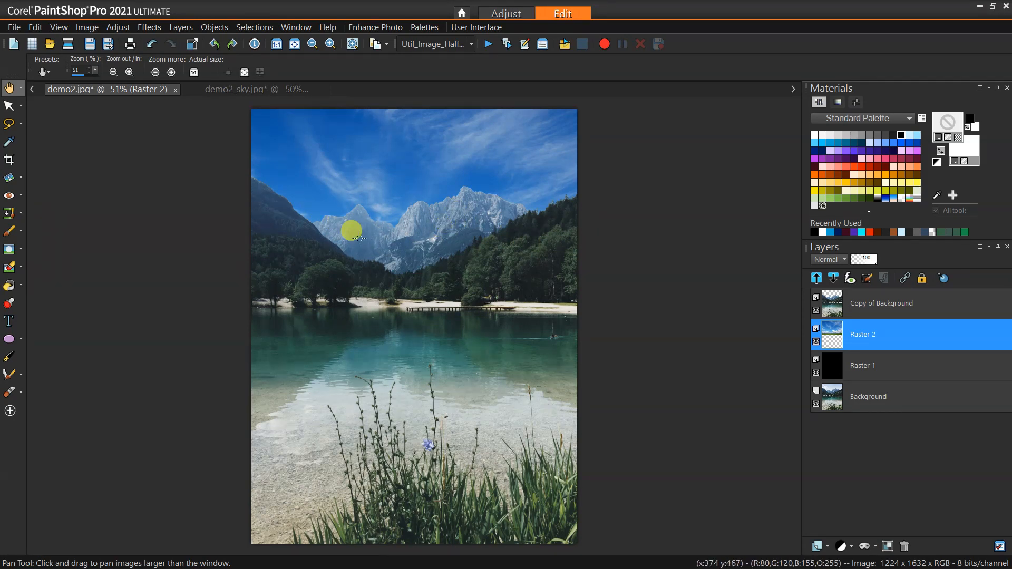
Select the transparent sky area of Copy of Background with the Magic Wand, using Opacity match mode and Contiguous.
scroll(488, 168, "up", 2)
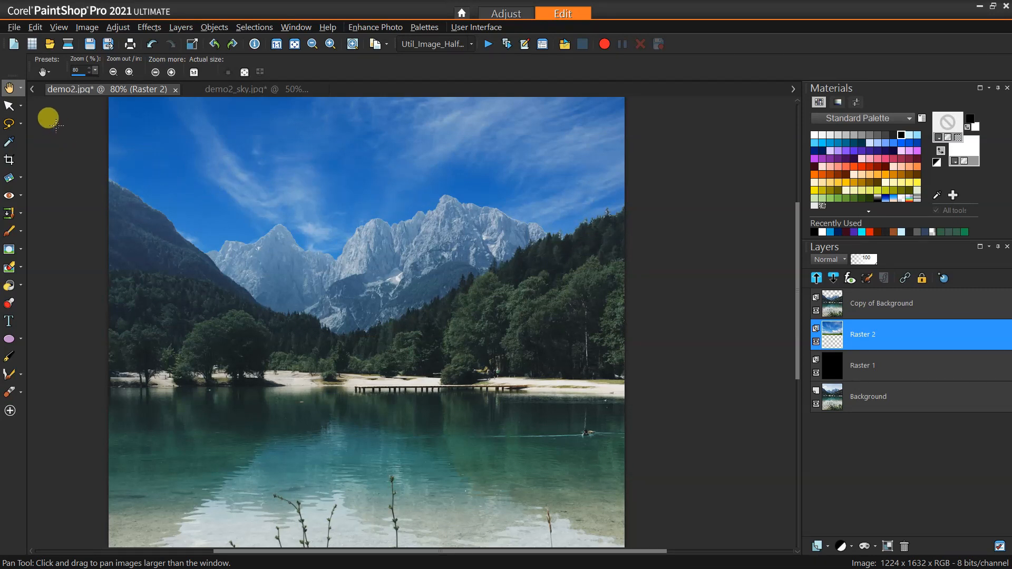
left_click(20, 123)
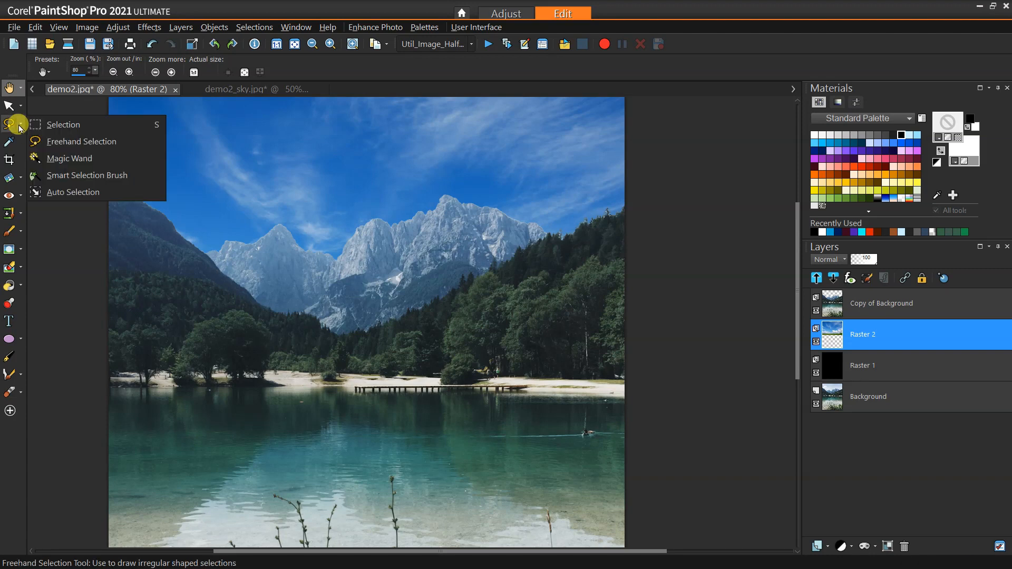
left_click(67, 159)
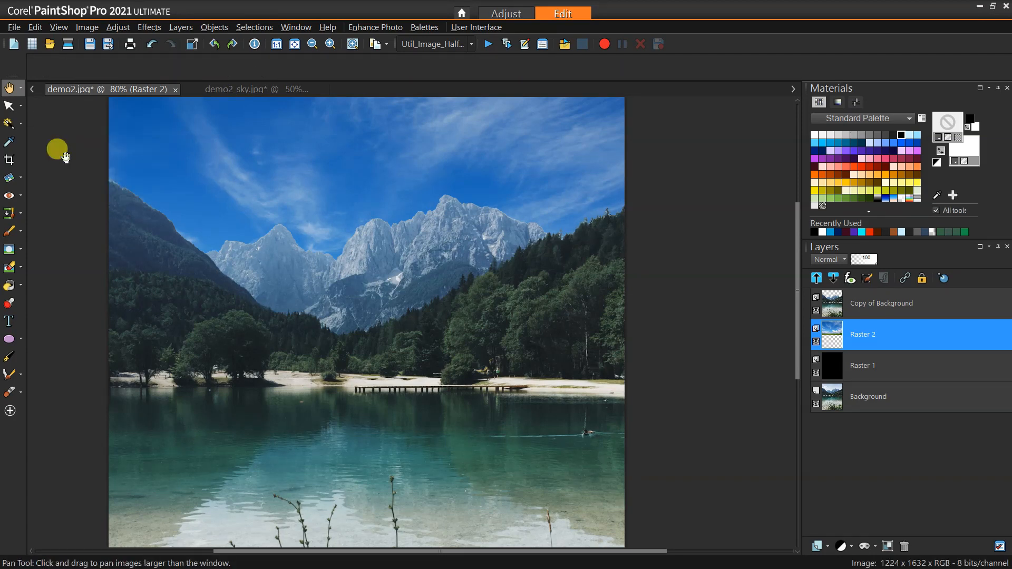
left_click(255, 172)
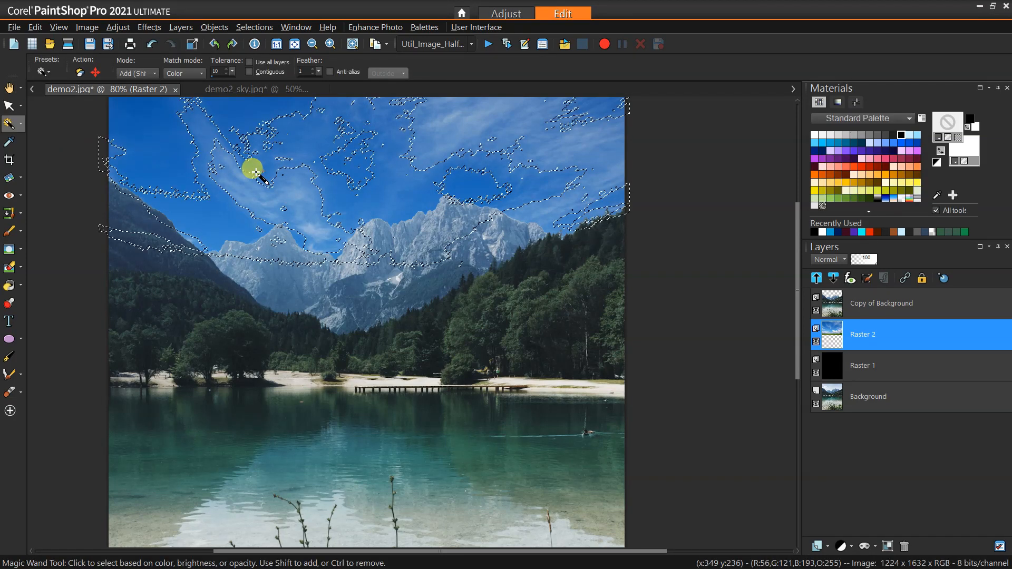
key("ctrl+d")
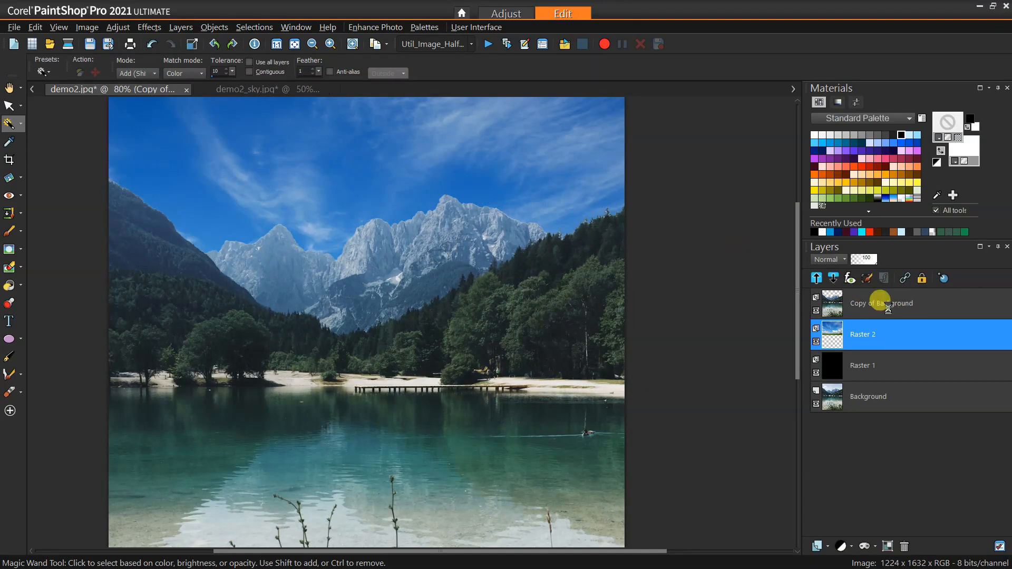
left_click(889, 311)
left_click(200, 74)
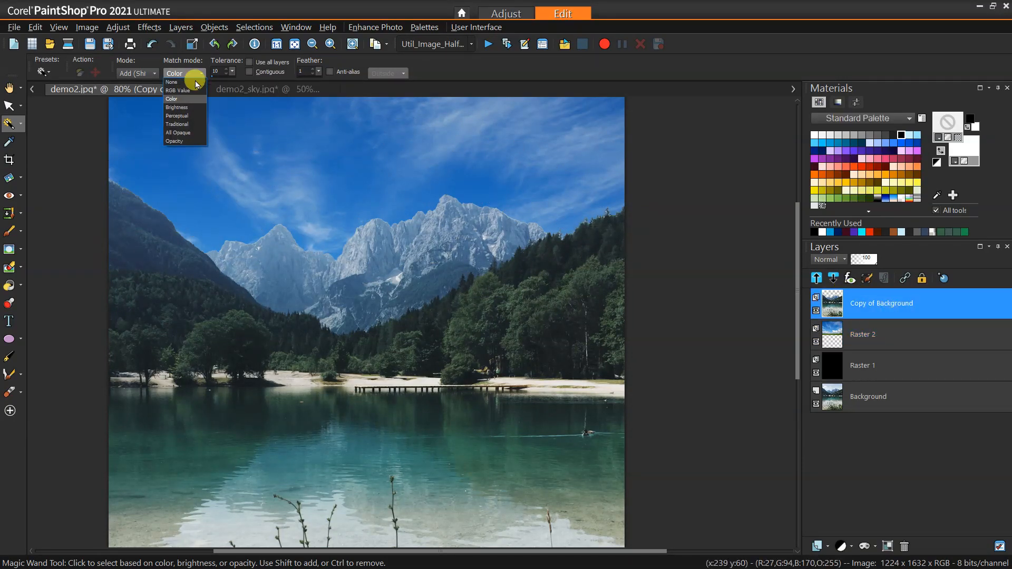
left_click(185, 141)
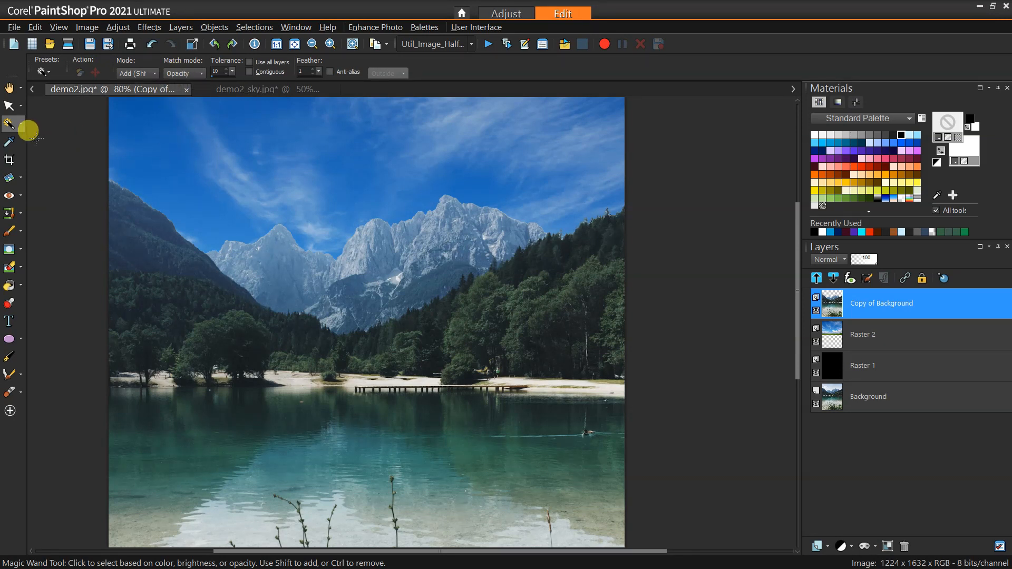
left_click(200, 138)
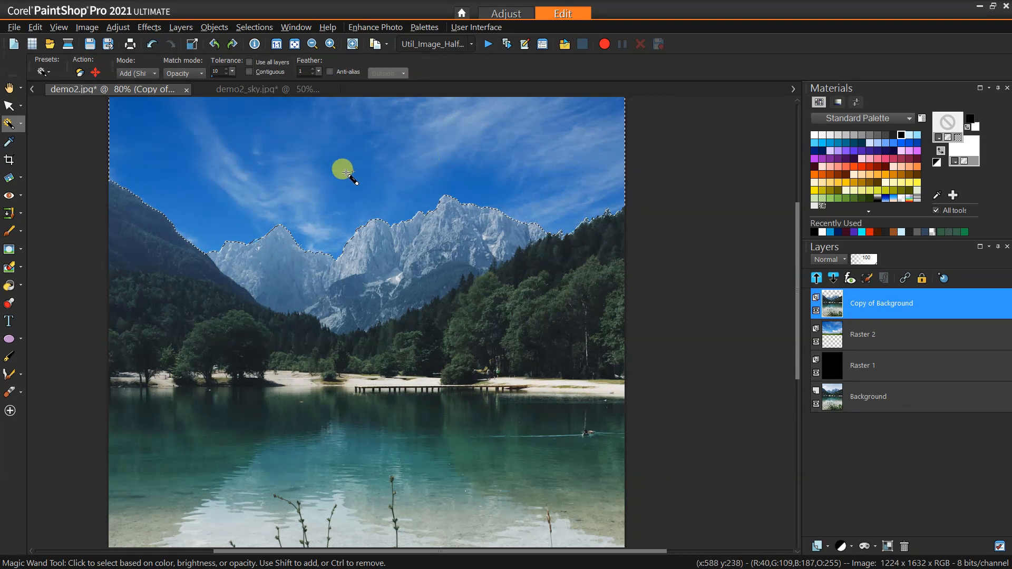
right_click(238, 163)
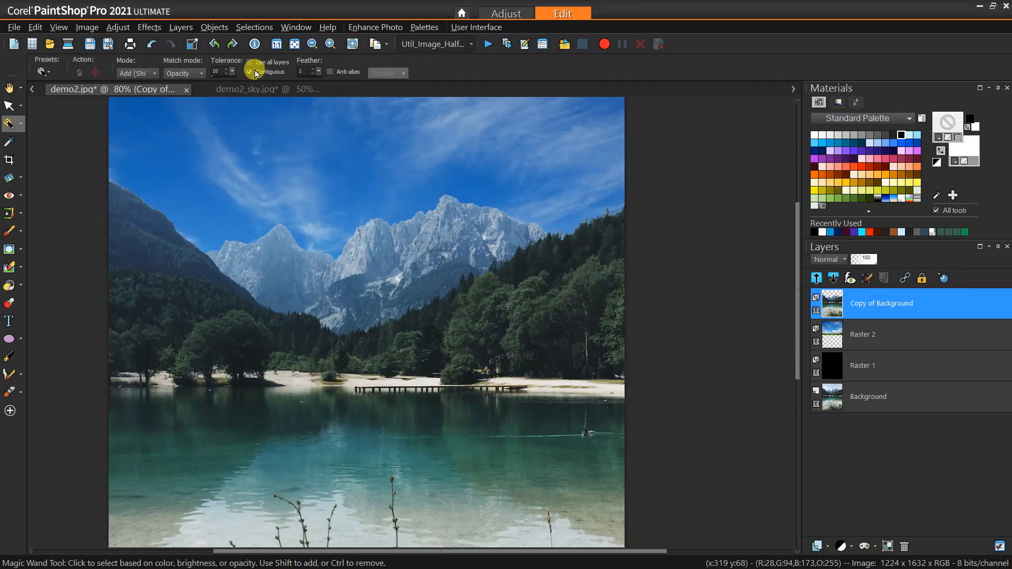
left_click(277, 168)
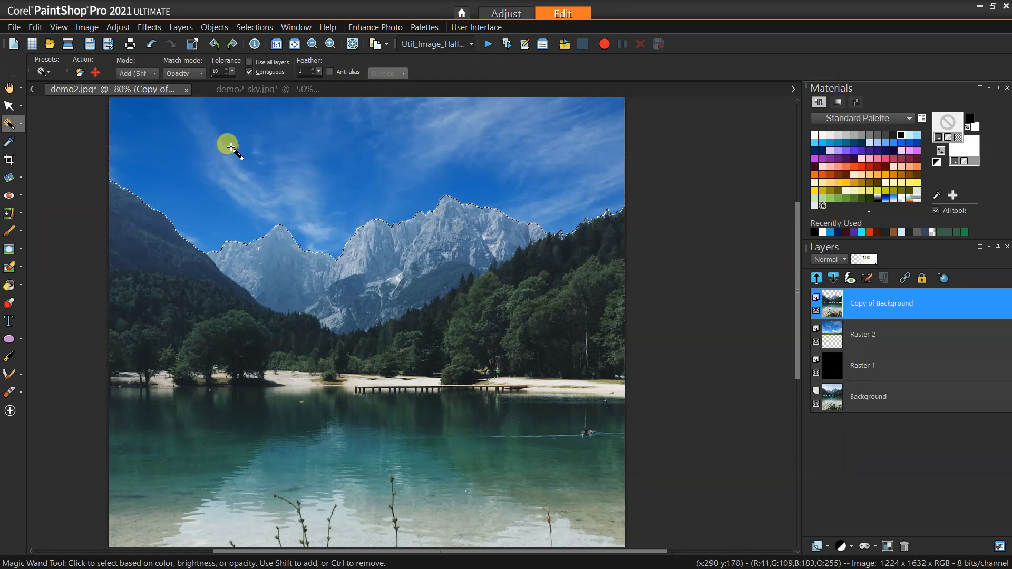
Convert the sky selection into an anti-aliased border selection on both sides with a border width of 6.
scroll(378, 165, "up", 1)
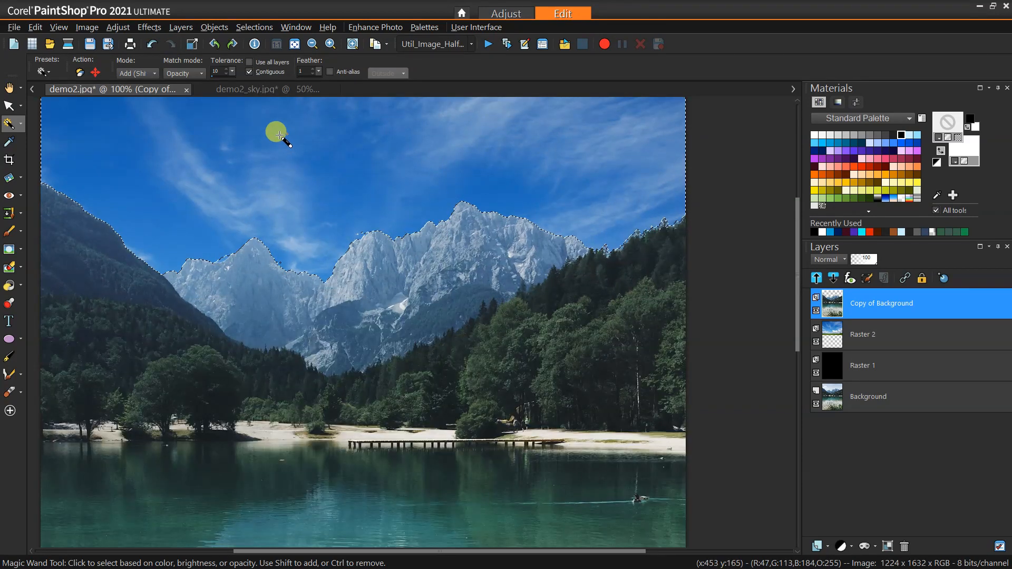
left_click(247, 29)
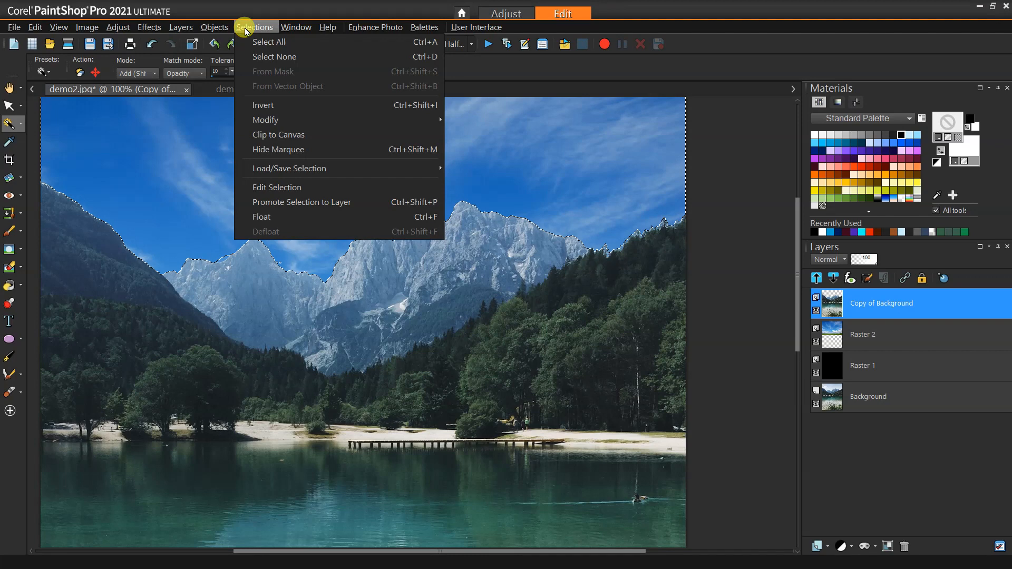
mouse_move(290, 119)
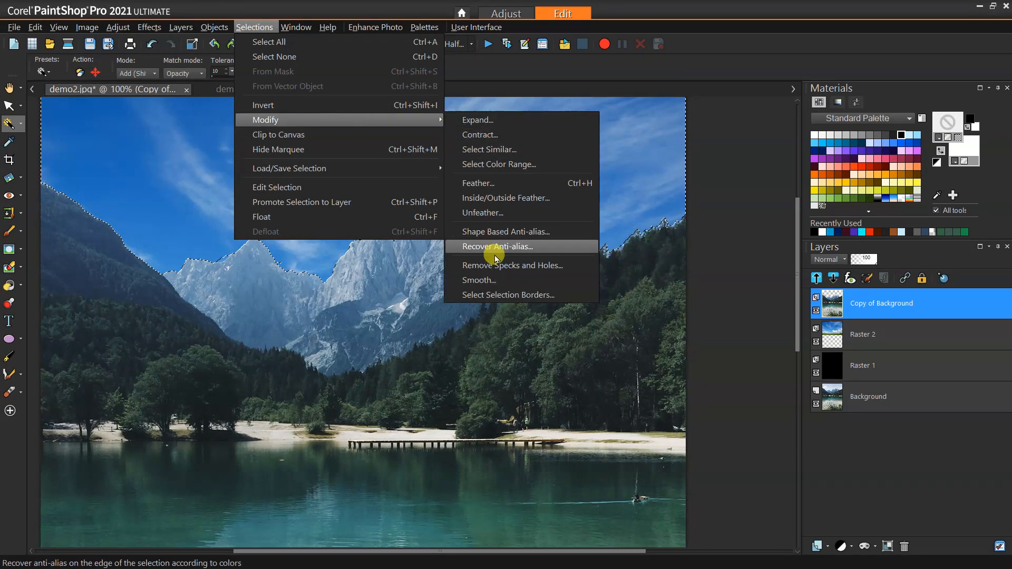
left_click(499, 296)
left_click_drag(407, 165, 285, 156)
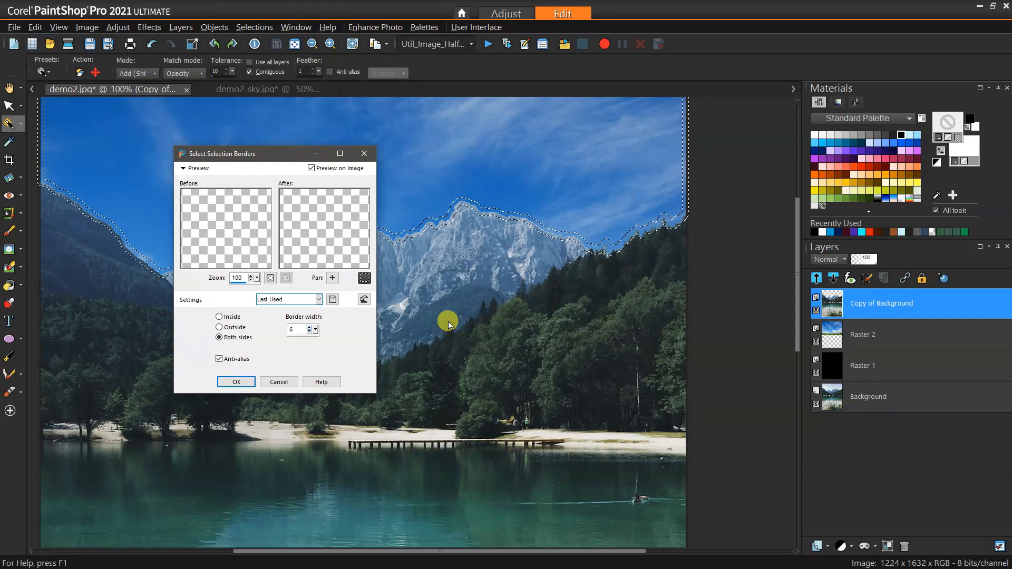
left_click(237, 383)
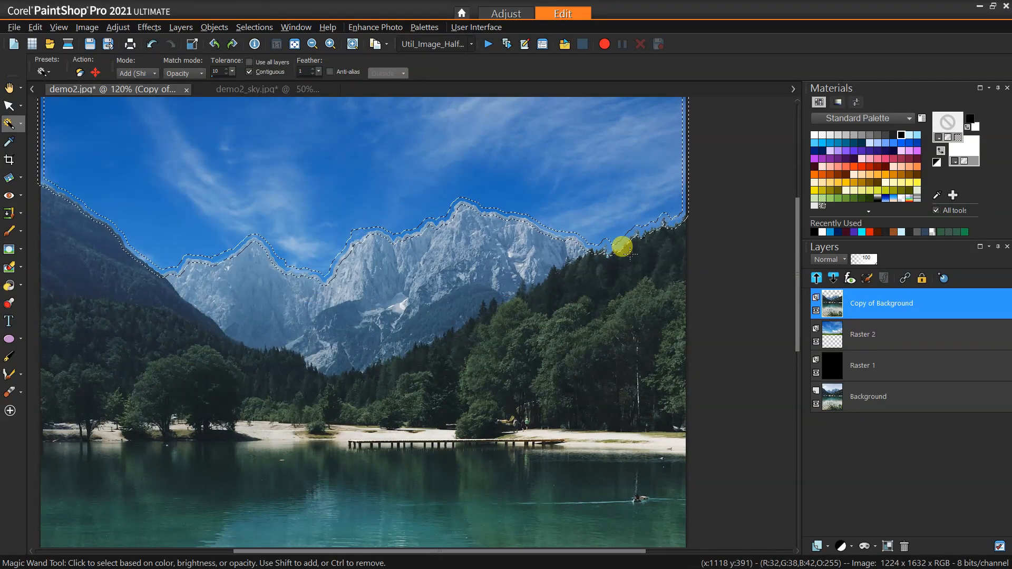
Examine the border selection along the mountain ridge and tree line up close and in full, with the Freehand Selection tool active.
scroll(622, 245, "up", 2)
scroll(622, 246, "up", 1)
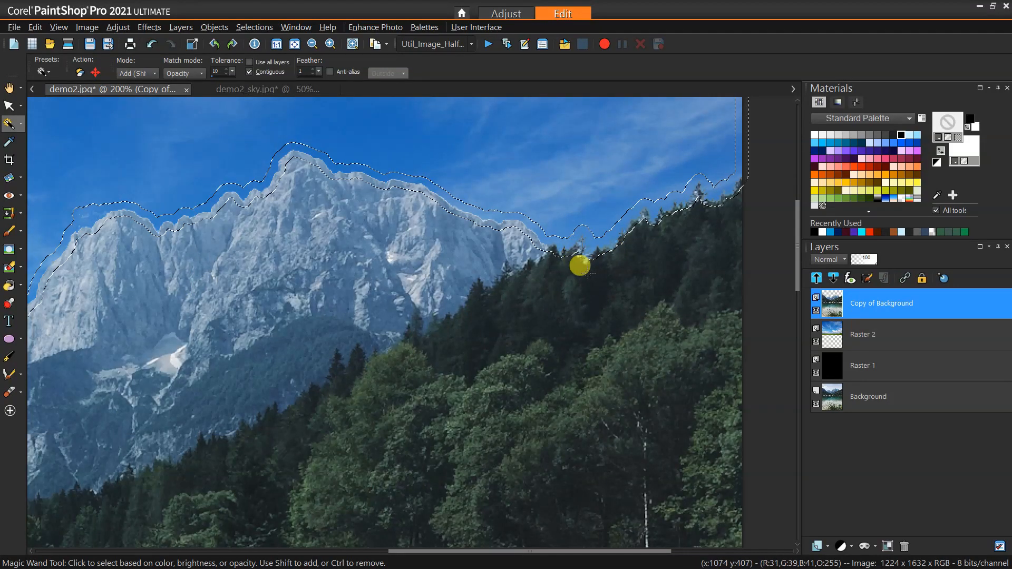
left_click(20, 124)
left_click(54, 140)
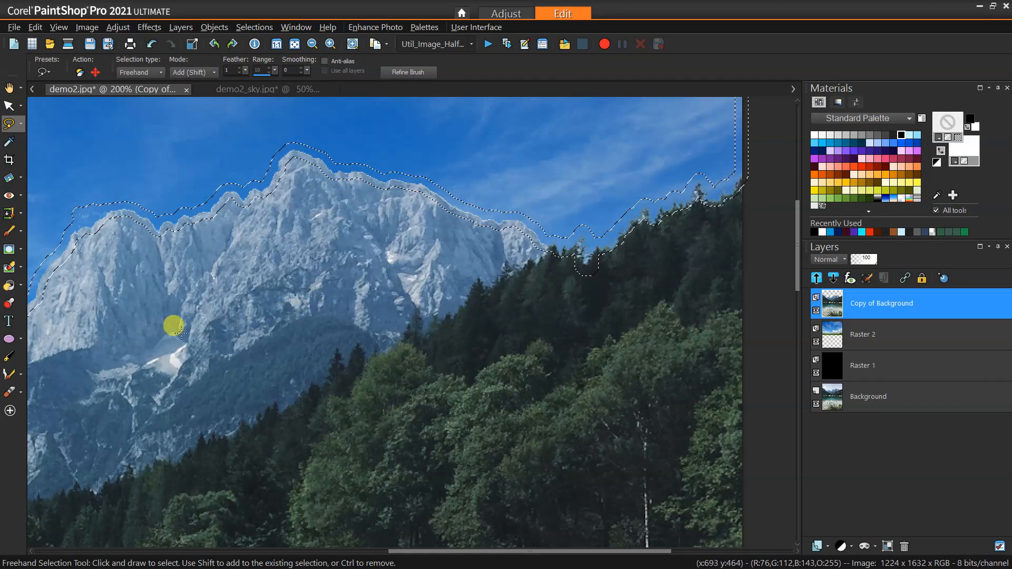
scroll(172, 326, "down", 2)
scroll(171, 326, "down", 1)
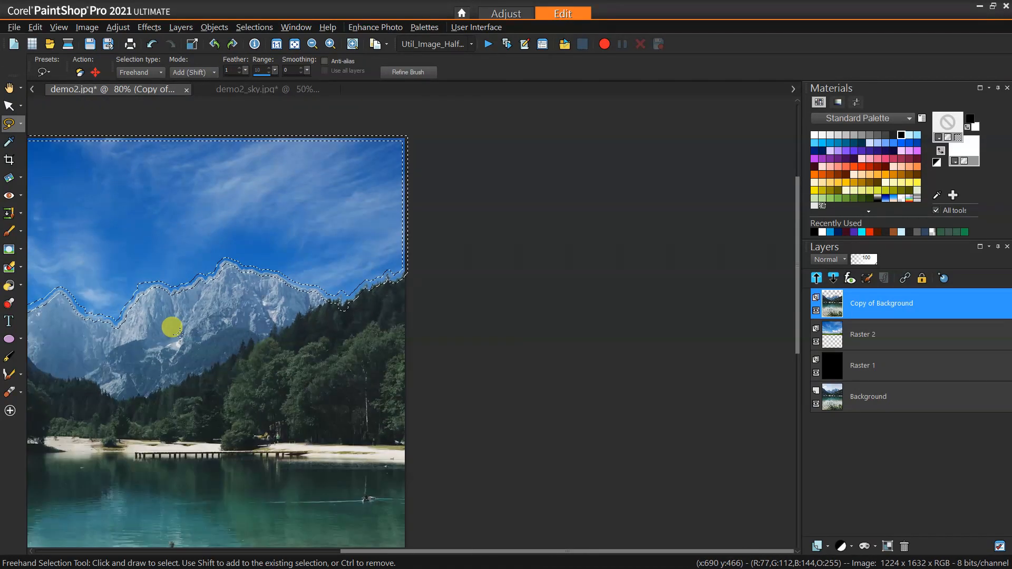
scroll(169, 327, "down", 1)
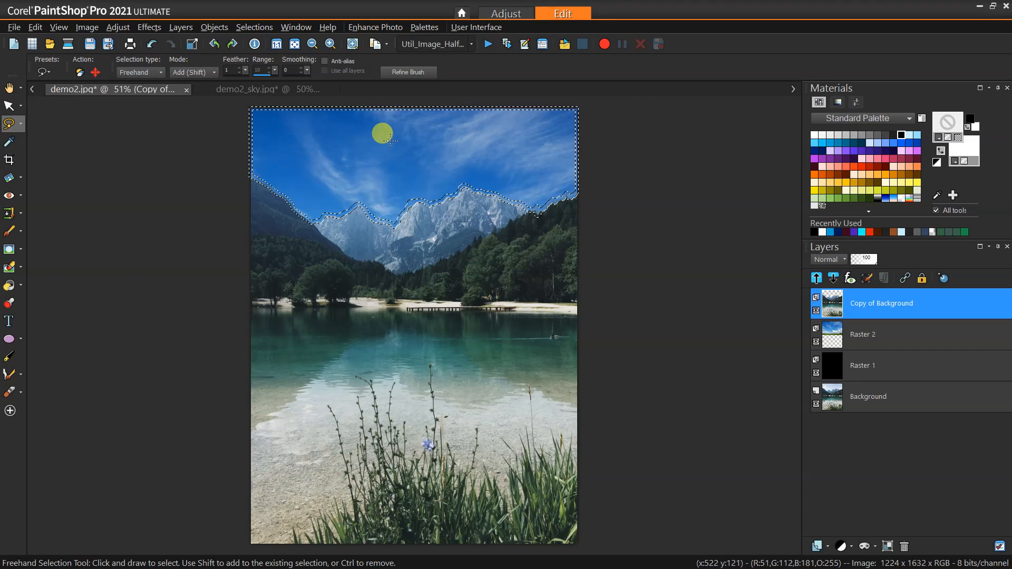
scroll(383, 136, "up", 2)
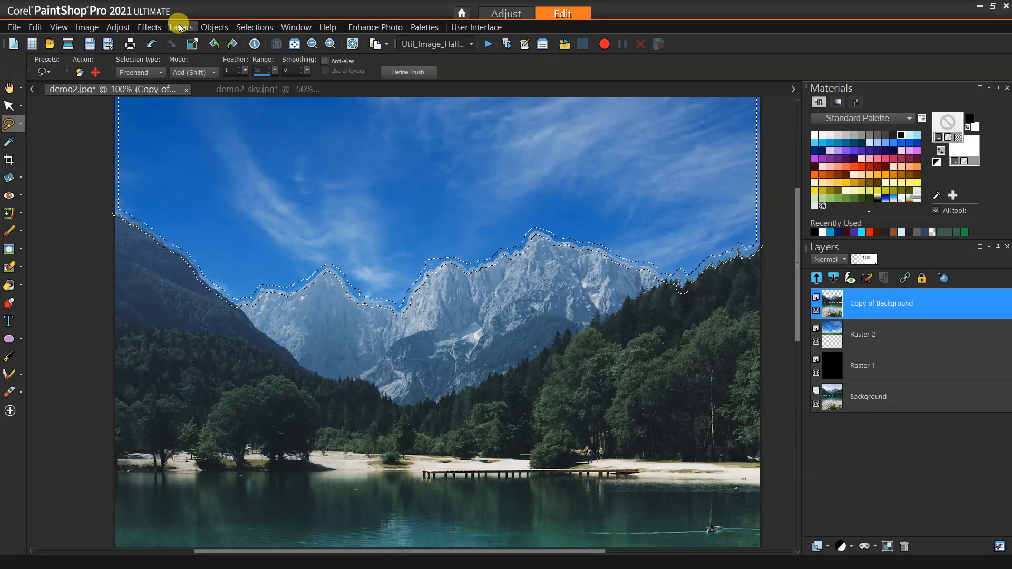
left_click(149, 27)
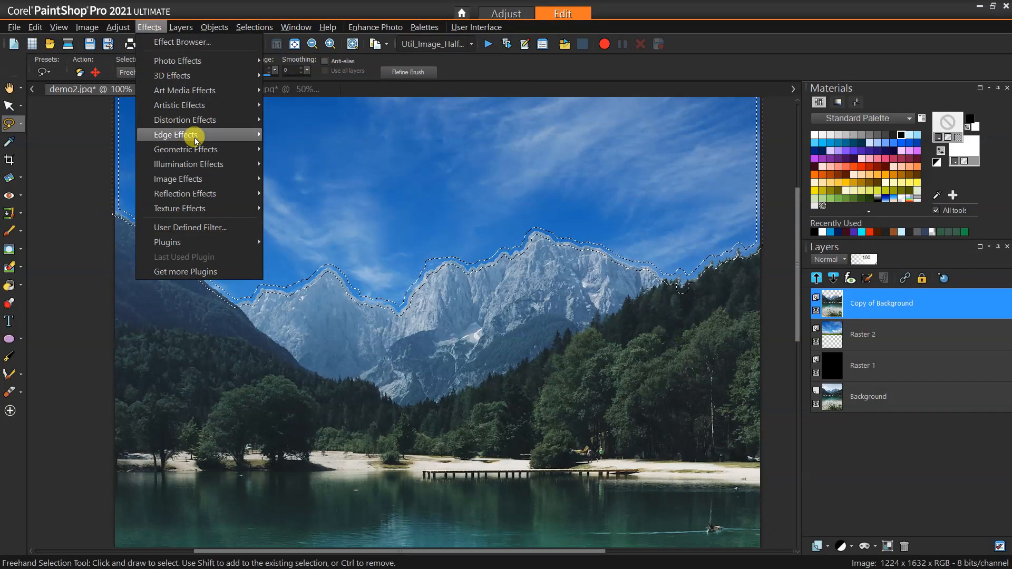
mouse_move(195, 142)
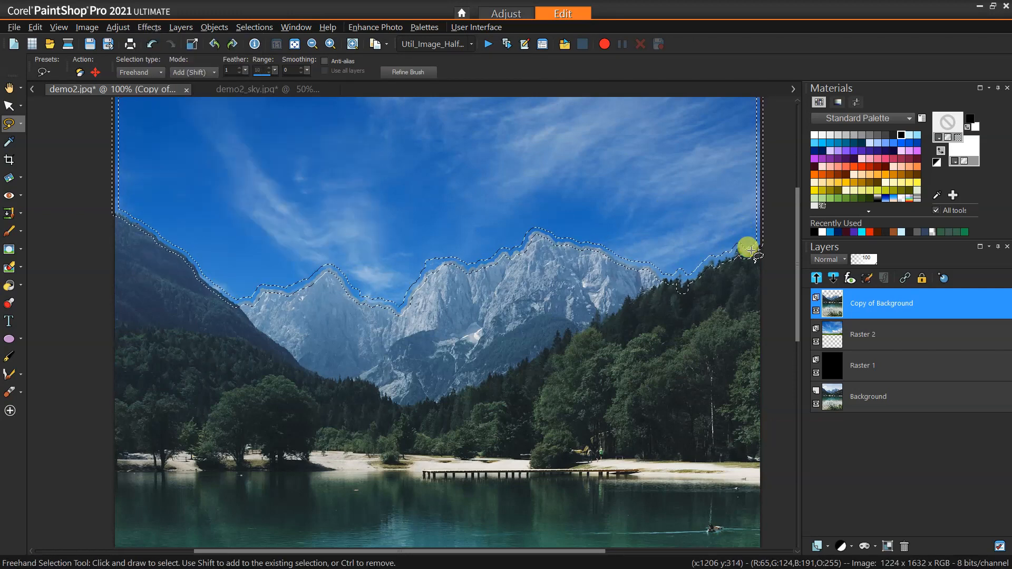
scroll(752, 253, "up", 1)
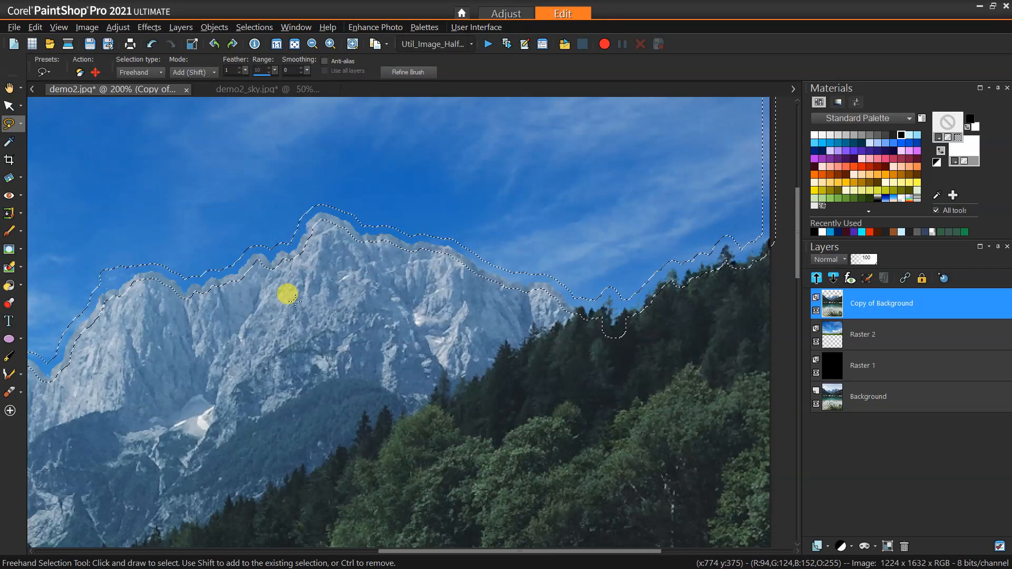
left_click_drag(398, 551, 165, 562)
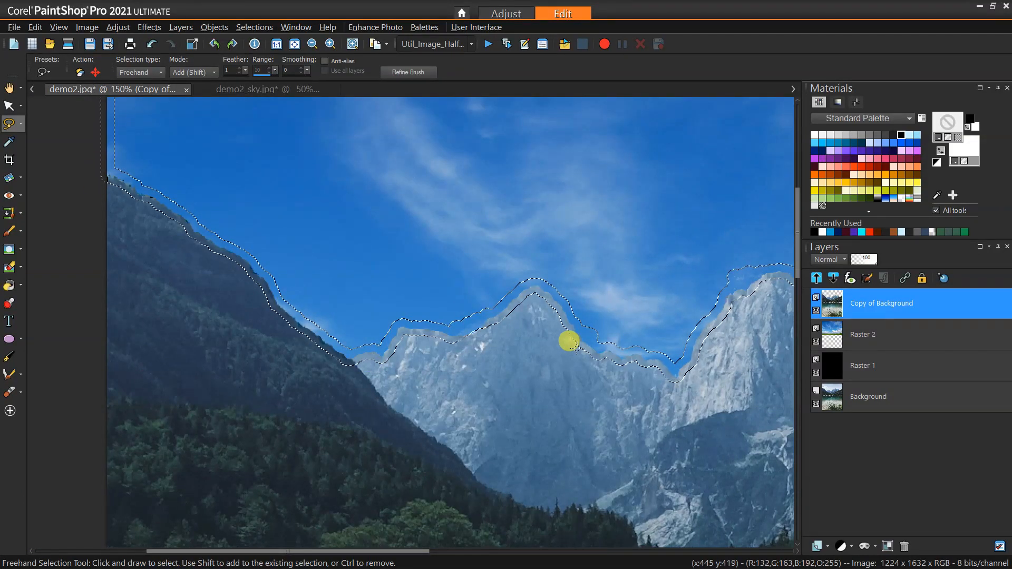
scroll(580, 342, "down", 2)
scroll(587, 344, "down", 3)
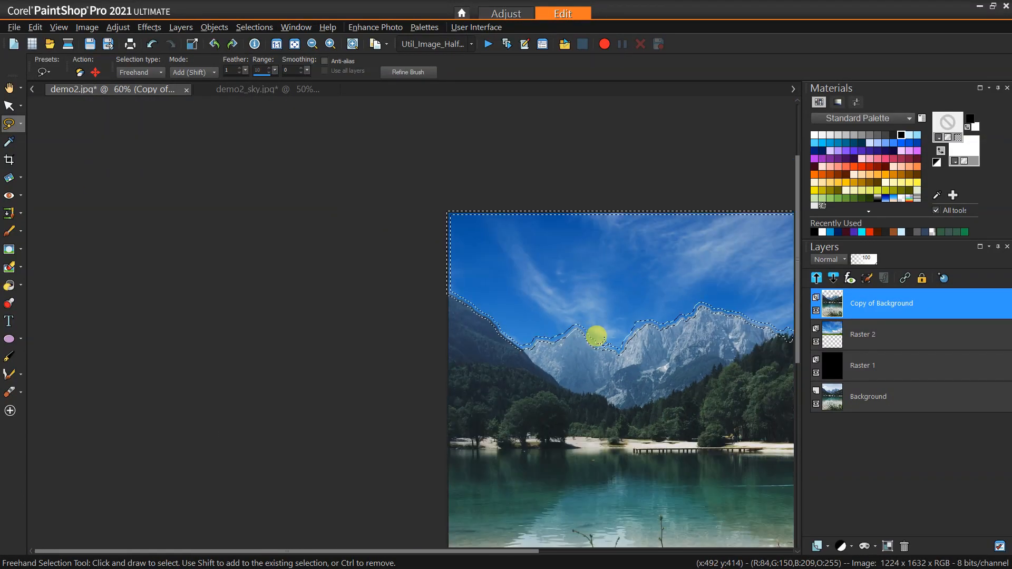
left_click_drag(414, 551, 524, 551)
scroll(502, 412, "up", 1)
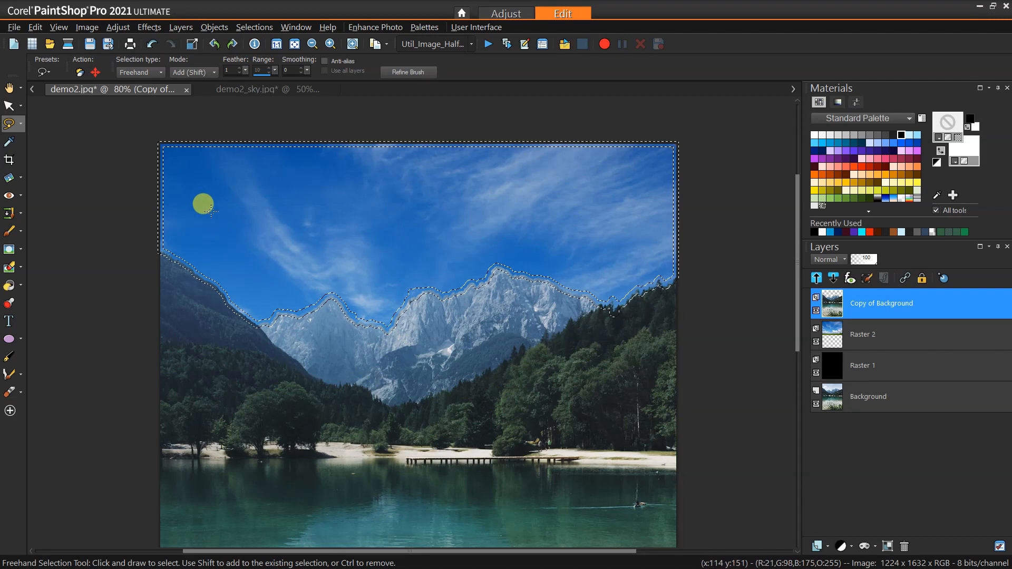
Clear the border selection around the sky.
key("ctrl+d")
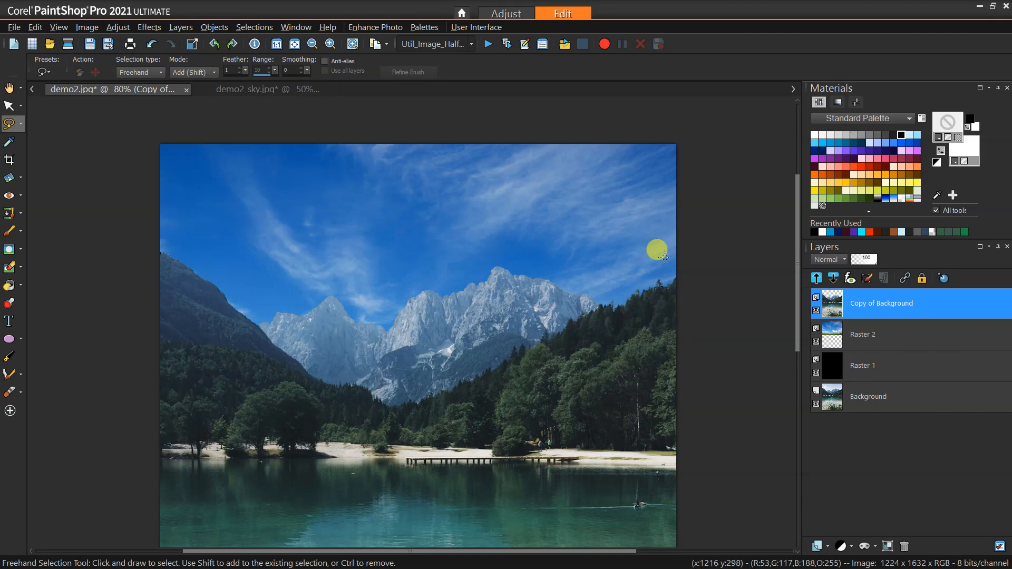
scroll(665, 238, "down", 2)
scroll(665, 237, "down", 1)
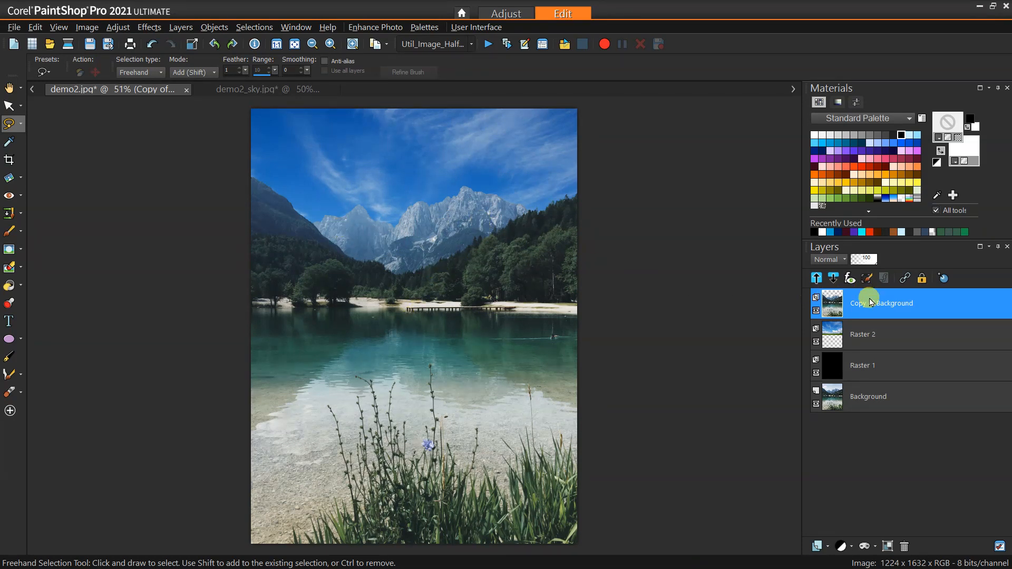
Duplicate the Copy of Background layer and rename the original MiddleGround.
right_click(855, 309)
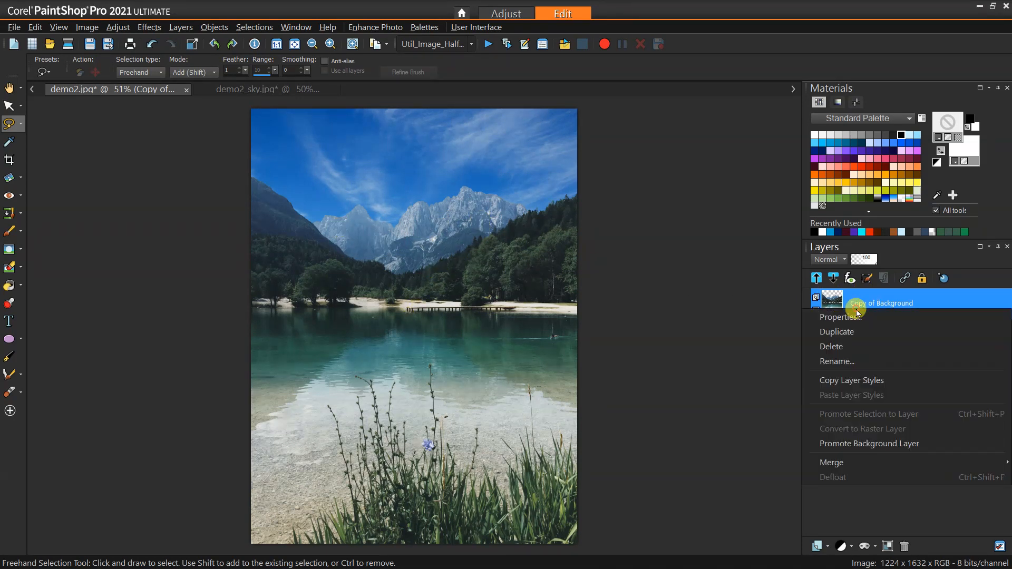
left_click(858, 337)
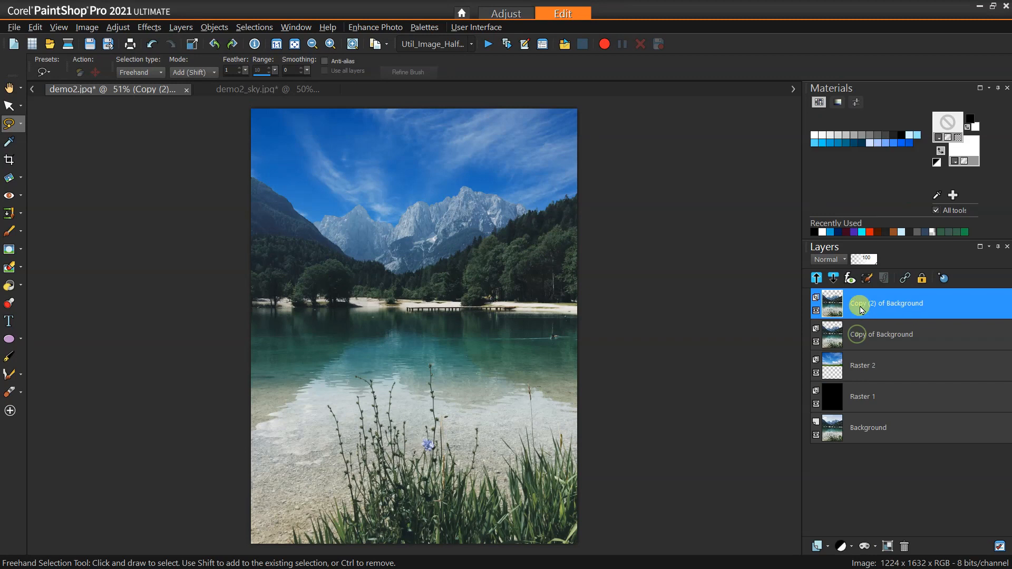
left_click(866, 336)
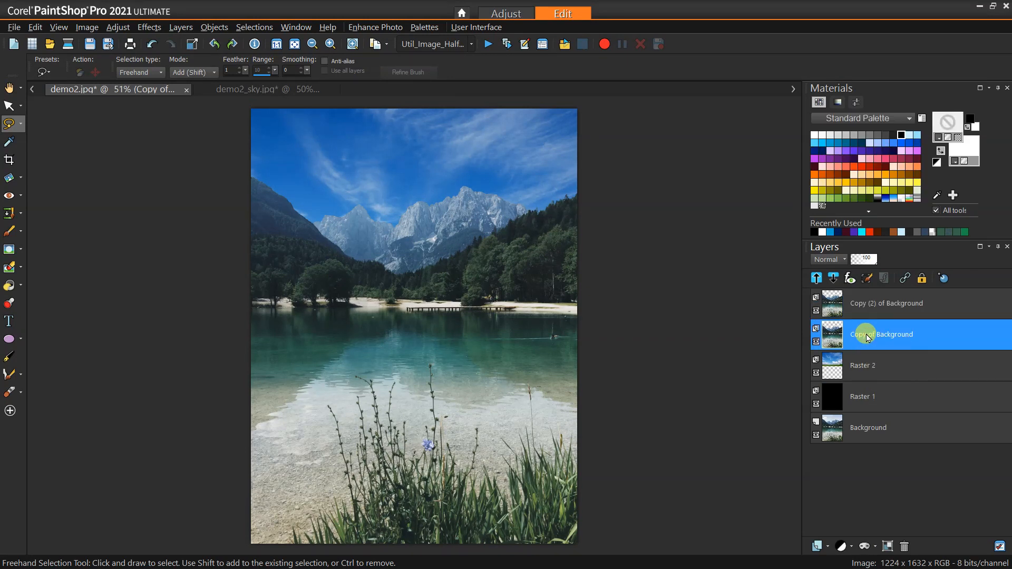
right_click(868, 337)
left_click(855, 385)
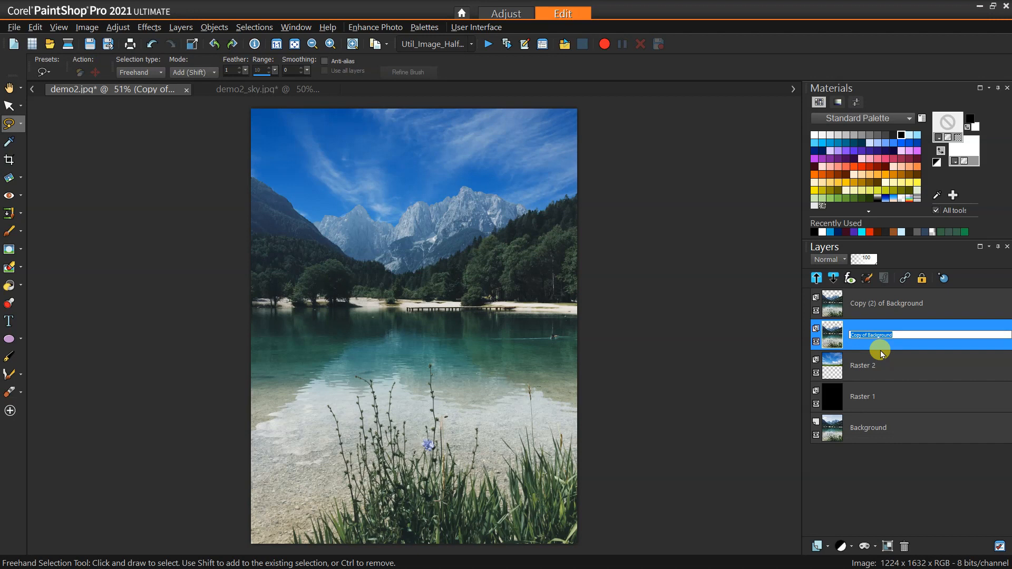
type("MiddleGroun")
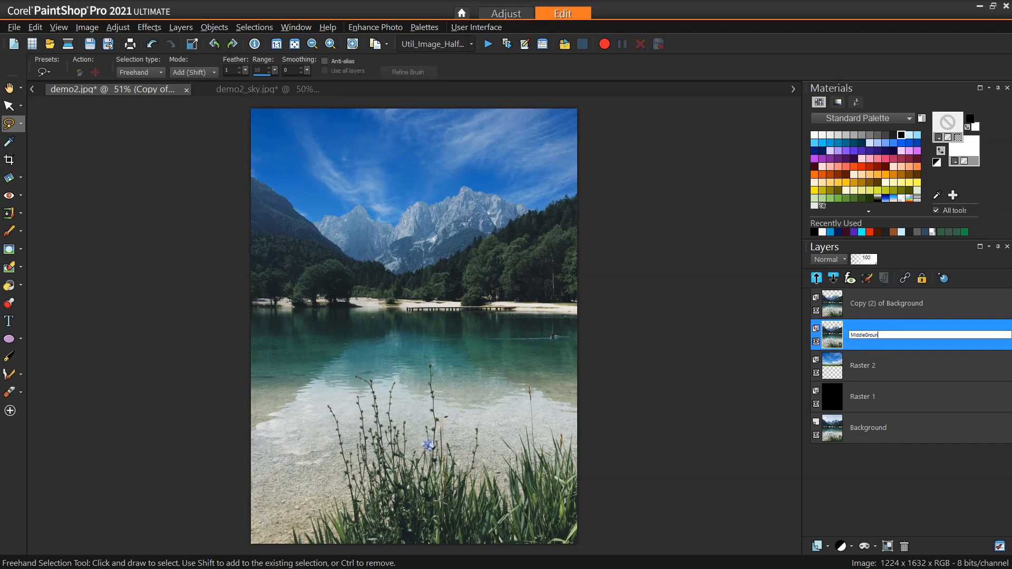
type("d")
left_click(879, 346)
Rename the duplicated layer at the top of the stack Foreground.
left_click(875, 312)
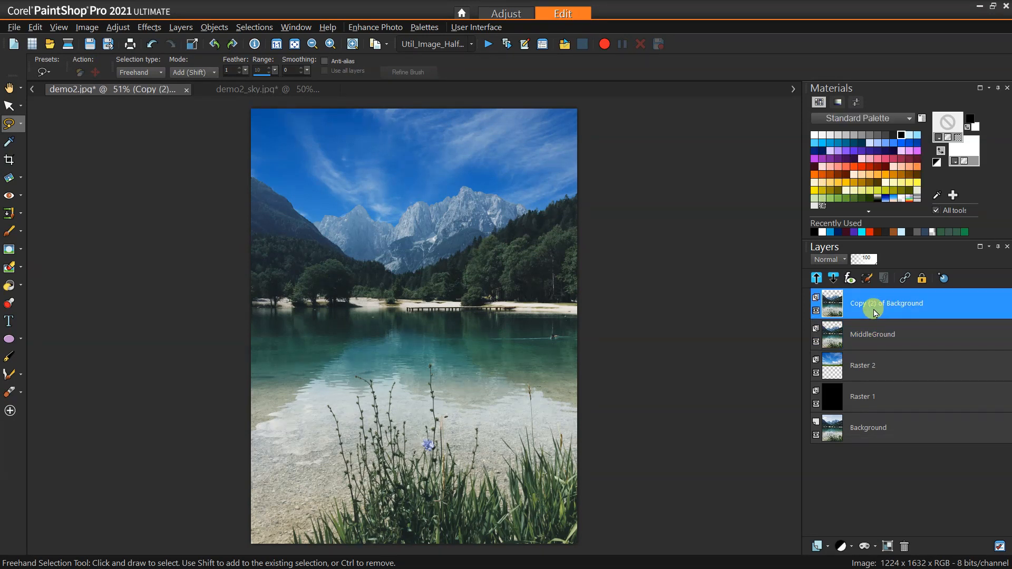
right_click(876, 311)
left_click(878, 363)
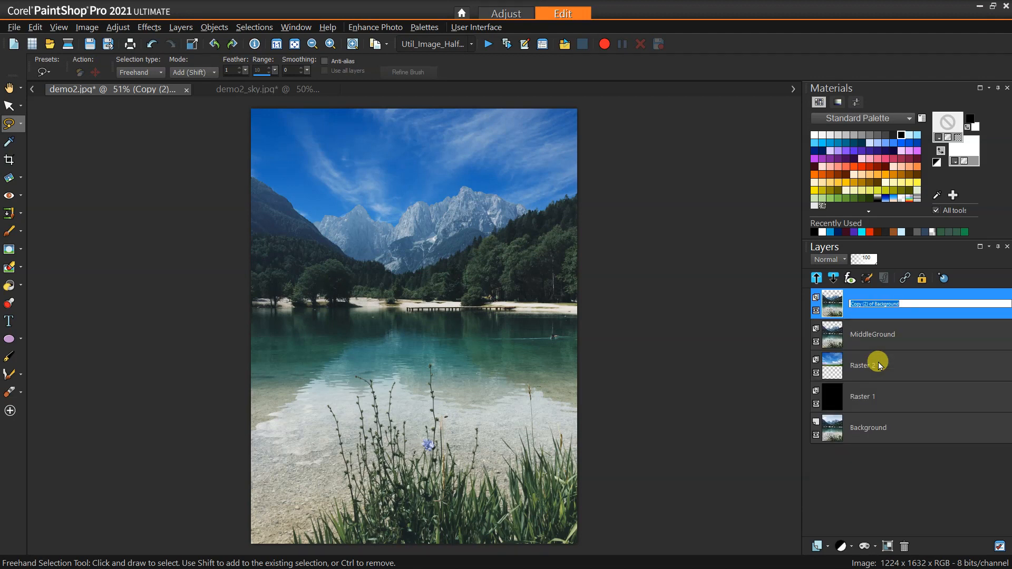
type("Foregrou")
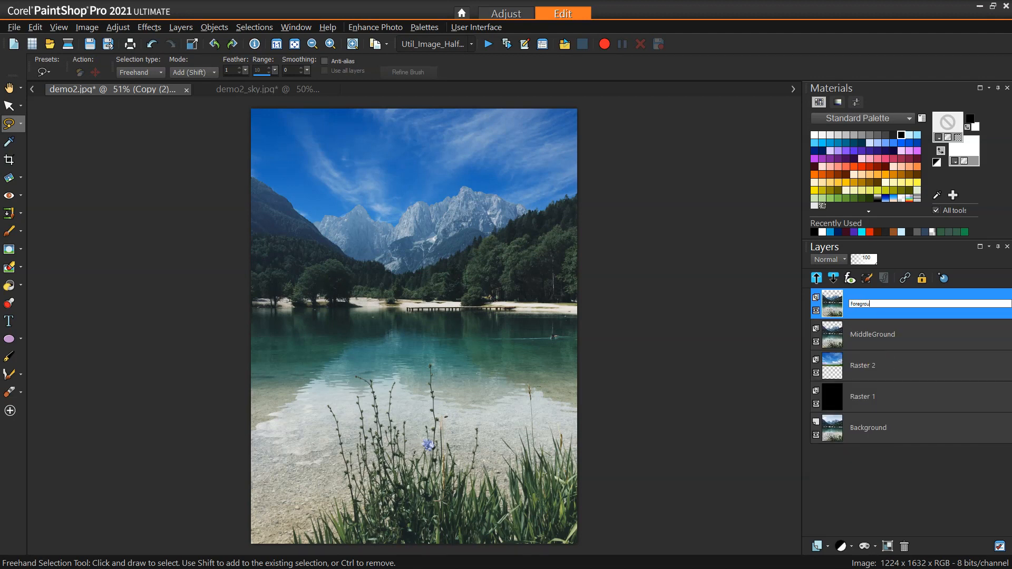
type("nd")
left_click(879, 364)
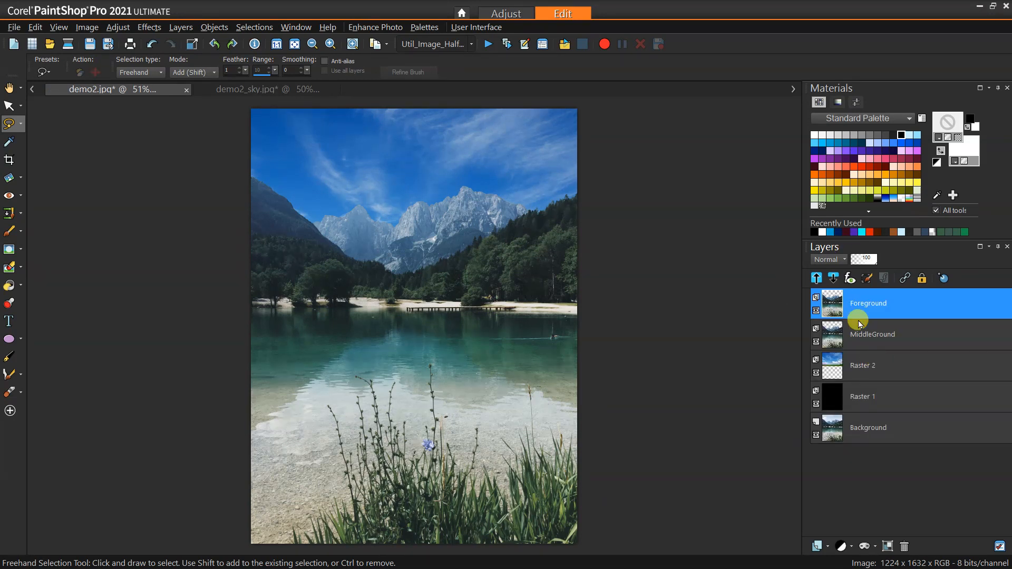
Hide the MiddleGround and Raster 2 layers, leaving the black Raster 1 layer behind Foreground.
left_click(816, 342)
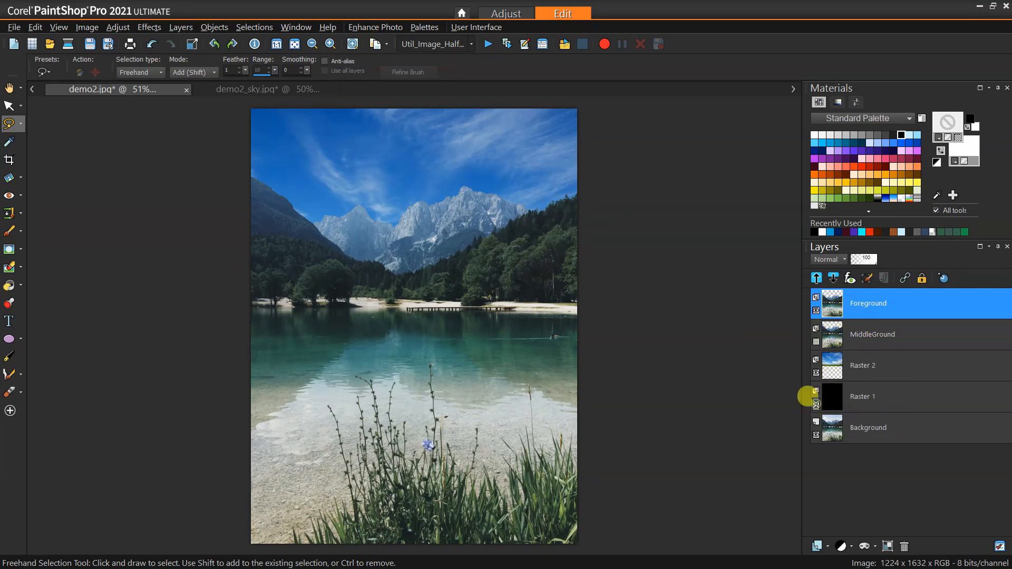
left_click(817, 405)
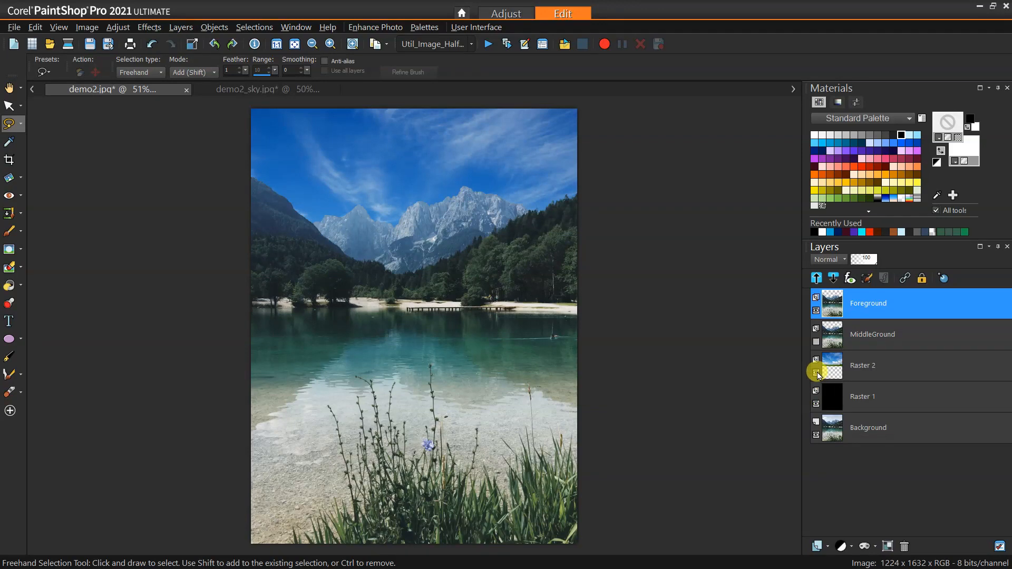
left_click(817, 373)
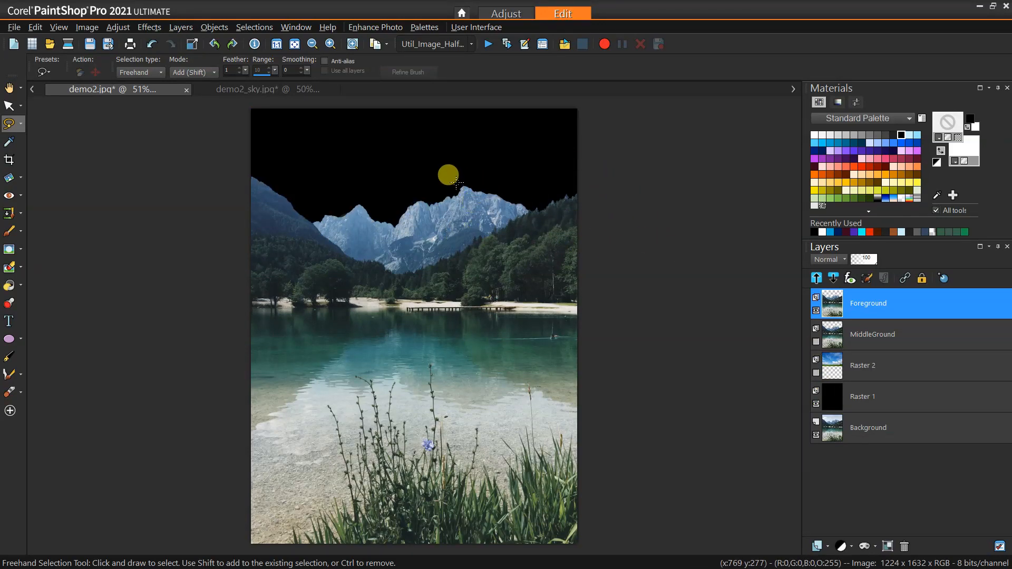
Erase most of the distant rocky mountains from the Foreground layer with the Background Eraser, keeping the forested slopes.
scroll(418, 160, "up", 2)
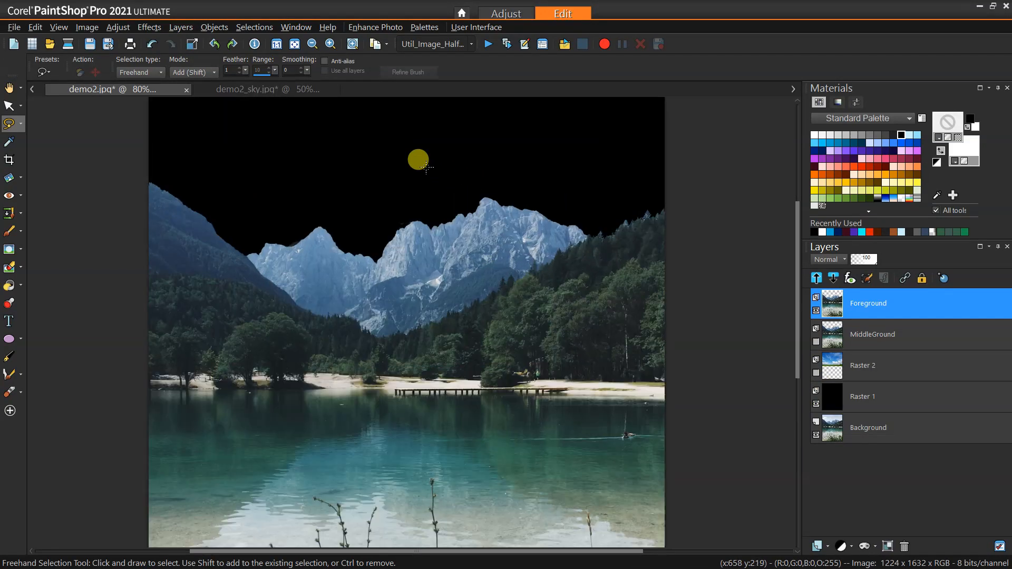
left_click(7, 268)
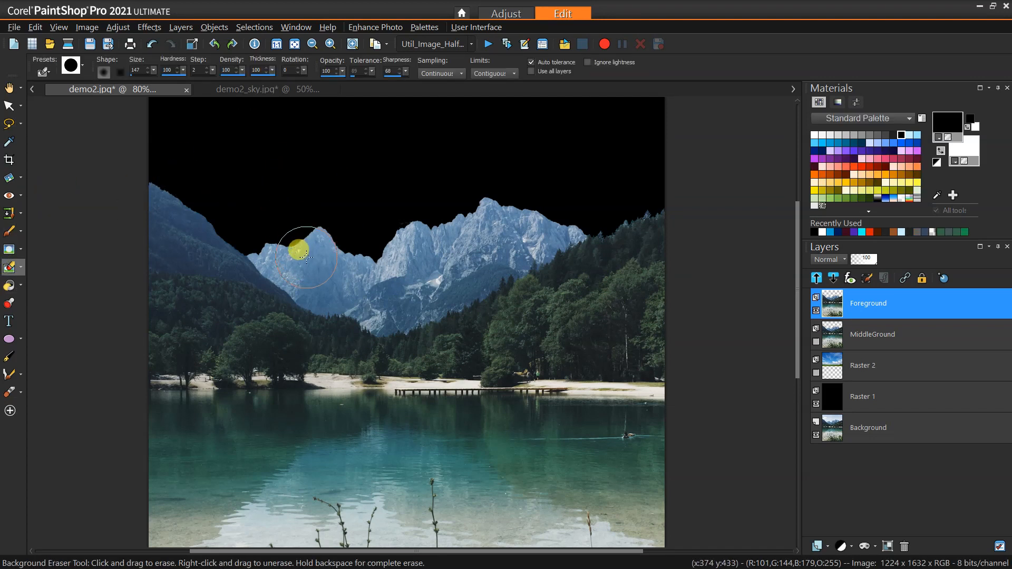
mouse_move(309, 263)
left_mouse_down()
mouse_move(271, 250)
mouse_move(324, 290)
mouse_move(378, 305)
mouse_move(368, 303)
mouse_move(376, 319)
mouse_move(361, 311)
mouse_move(419, 308)
mouse_move(392, 313)
mouse_move(481, 278)
mouse_move(532, 236)
mouse_move(551, 230)
mouse_move(527, 250)
mouse_move(541, 252)
mouse_move(566, 230)
mouse_move(578, 236)
mouse_move(533, 234)
mouse_move(517, 251)
mouse_move(422, 278)
mouse_move(412, 296)
mouse_move(433, 275)
mouse_move(435, 285)
mouse_move(408, 307)
mouse_move(426, 312)
mouse_move(419, 321)
mouse_move(366, 317)
mouse_move(360, 326)
mouse_move(358, 306)
mouse_move(318, 296)
mouse_move(259, 249)
mouse_move(288, 242)
mouse_move(307, 266)
left_mouse_up()
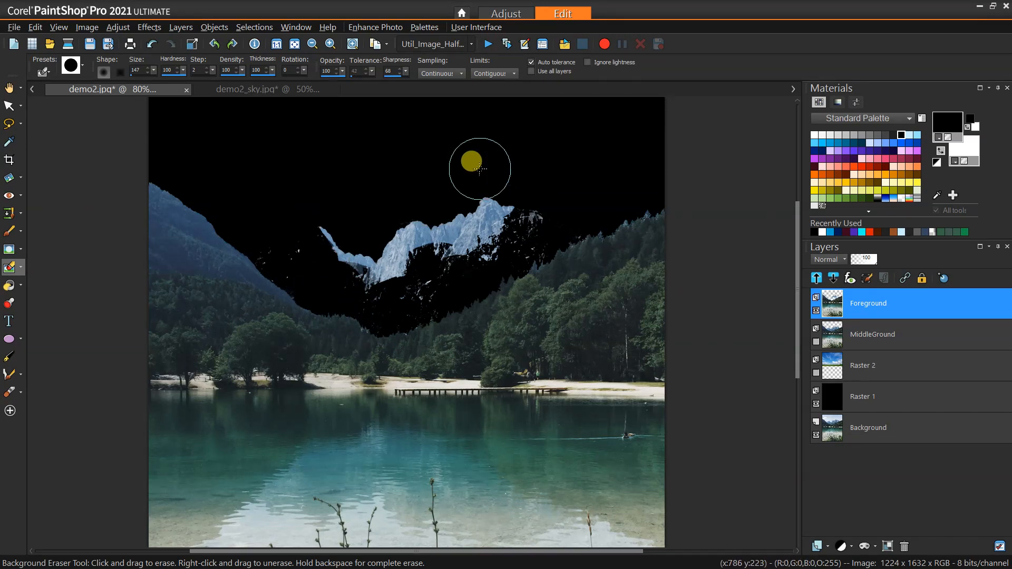
Switch to the regular Eraser with brush size 58 and hardness 87 for cleaning up the Foreground layer.
scroll(335, 214, "up", 2)
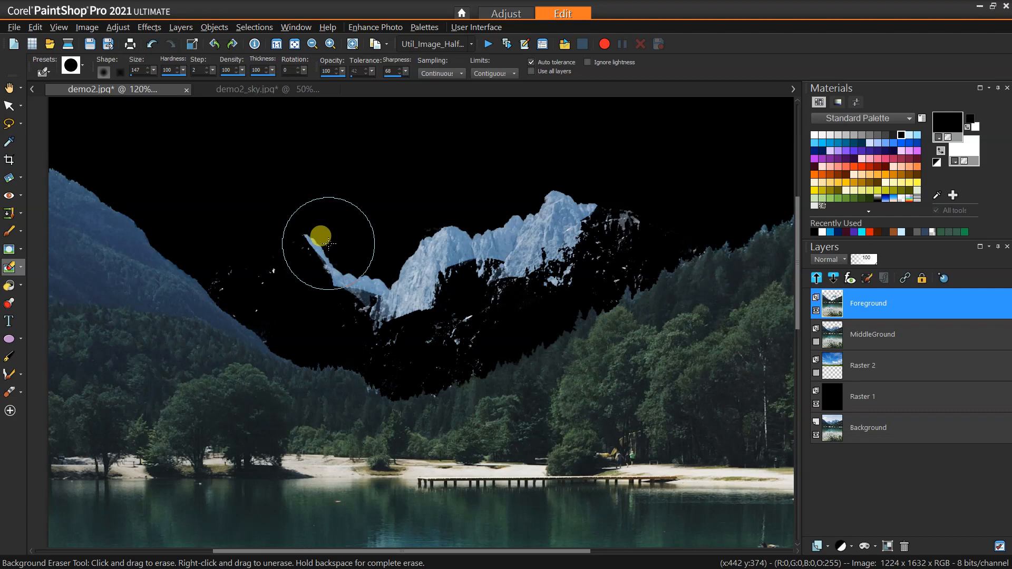
scroll(318, 235, "up", 1)
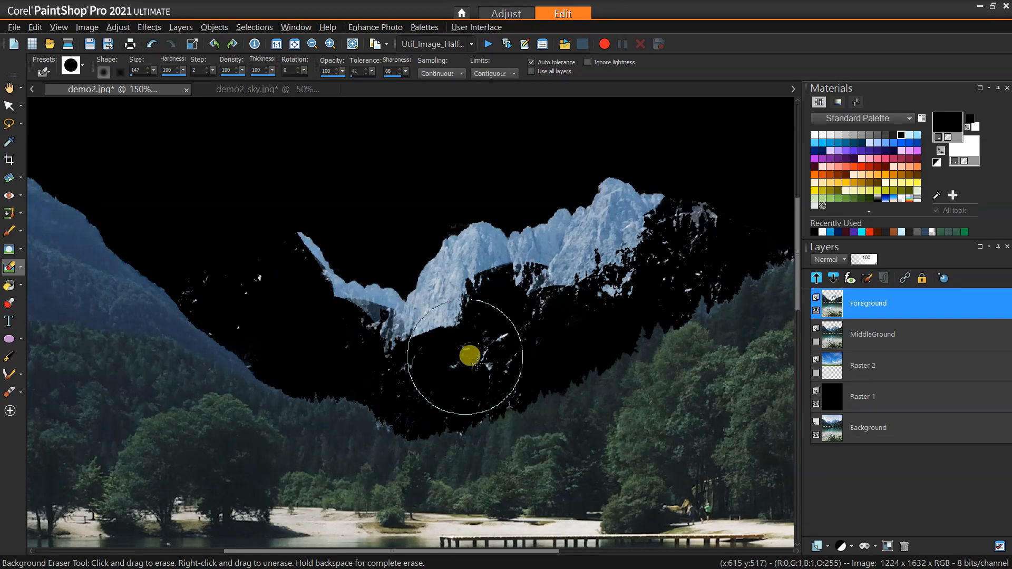
left_click(15, 274)
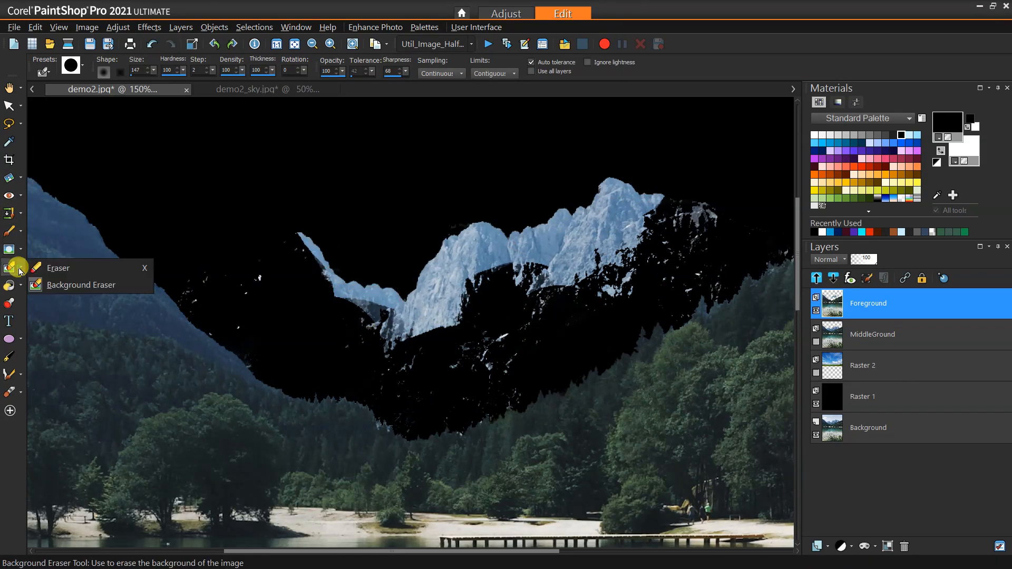
left_click(40, 264)
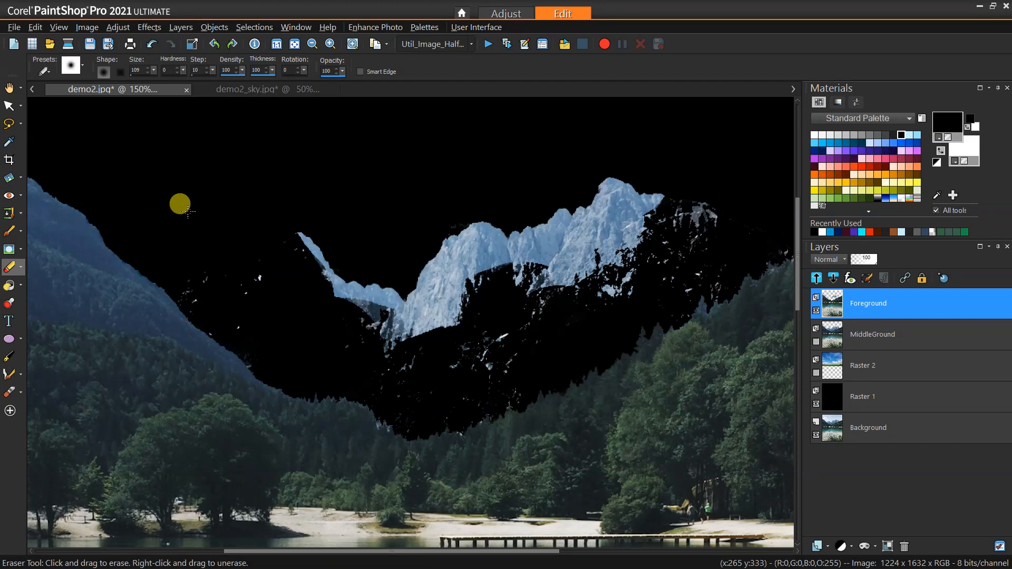
mouse_move(199, 245)
left_mouse_down("alt")
mouse_move(190, 205)
mouse_move(209, 288)
left_mouse_up("alt")
left_click(167, 70)
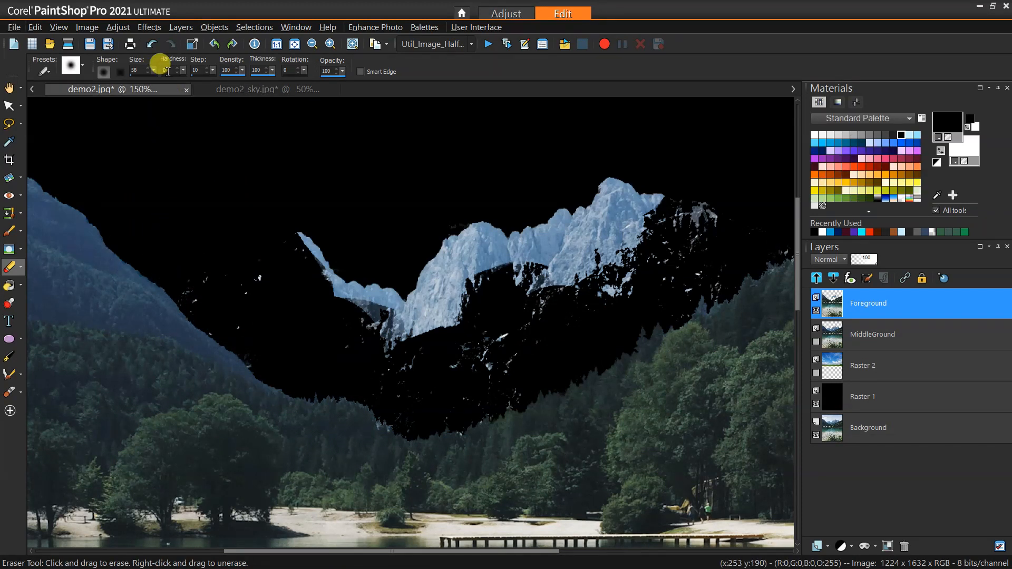
left_click_drag(228, 81, 231, 82)
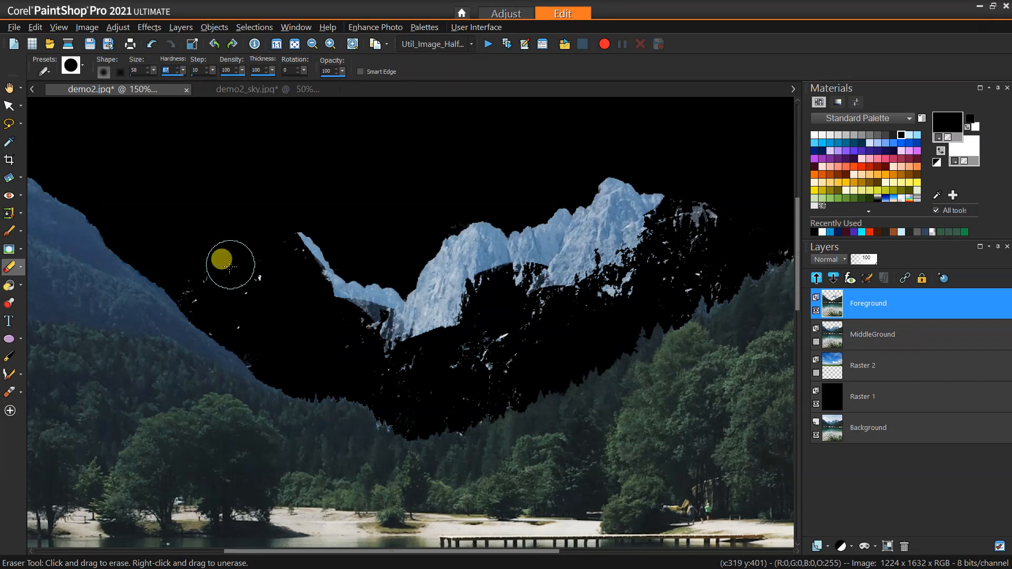
Erase the leftover mountain peaks and stray specks above the forested slopes from the Foreground layer.
mouse_move(272, 250)
left_mouse_down()
mouse_move(246, 322)
mouse_move(360, 346)
mouse_move(297, 235)
mouse_move(377, 338)
mouse_move(390, 366)
mouse_move(385, 386)
mouse_move(413, 410)
mouse_move(478, 379)
mouse_move(434, 353)
mouse_move(377, 284)
mouse_move(417, 363)
mouse_move(422, 315)
mouse_move(453, 323)
mouse_move(438, 278)
mouse_move(443, 241)
mouse_move(462, 283)
mouse_move(480, 273)
mouse_move(502, 221)
mouse_move(525, 264)
mouse_move(538, 237)
mouse_move(475, 393)
mouse_move(492, 346)
mouse_move(512, 375)
mouse_move(525, 344)
mouse_move(588, 285)
mouse_move(629, 274)
mouse_move(561, 304)
mouse_move(572, 195)
mouse_move(596, 225)
mouse_move(607, 195)
mouse_move(603, 215)
mouse_move(654, 202)
mouse_move(639, 184)
left_mouse_up()
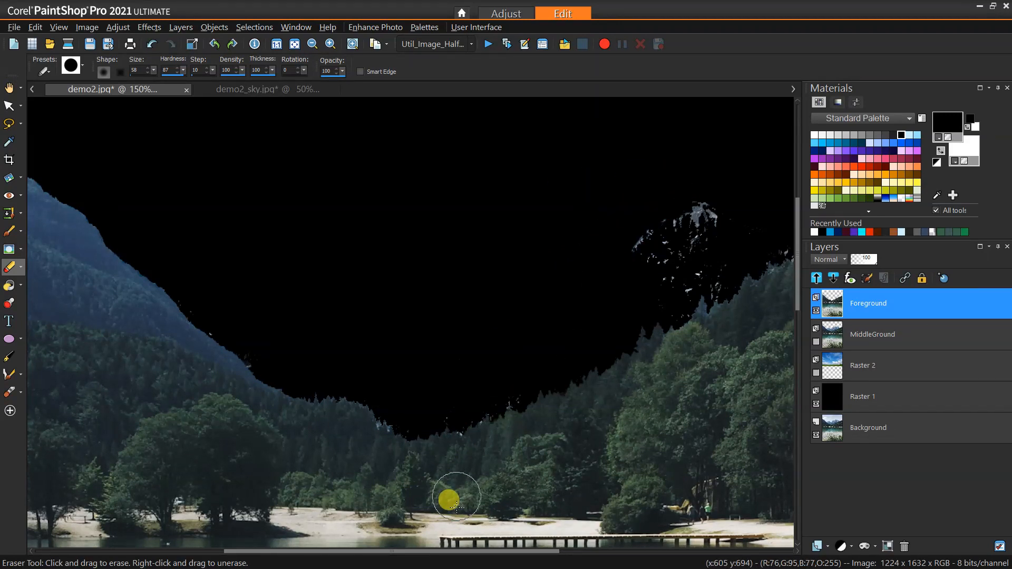
left_click_drag(450, 551, 551, 553)
mouse_move(462, 288)
left_mouse_down()
mouse_move(438, 249)
mouse_move(447, 221)
mouse_move(502, 225)
mouse_move(489, 263)
mouse_move(503, 274)
mouse_move(501, 239)
mouse_move(489, 244)
mouse_move(529, 228)
mouse_move(556, 242)
left_mouse_up()
scroll(215, 289, "down", 3)
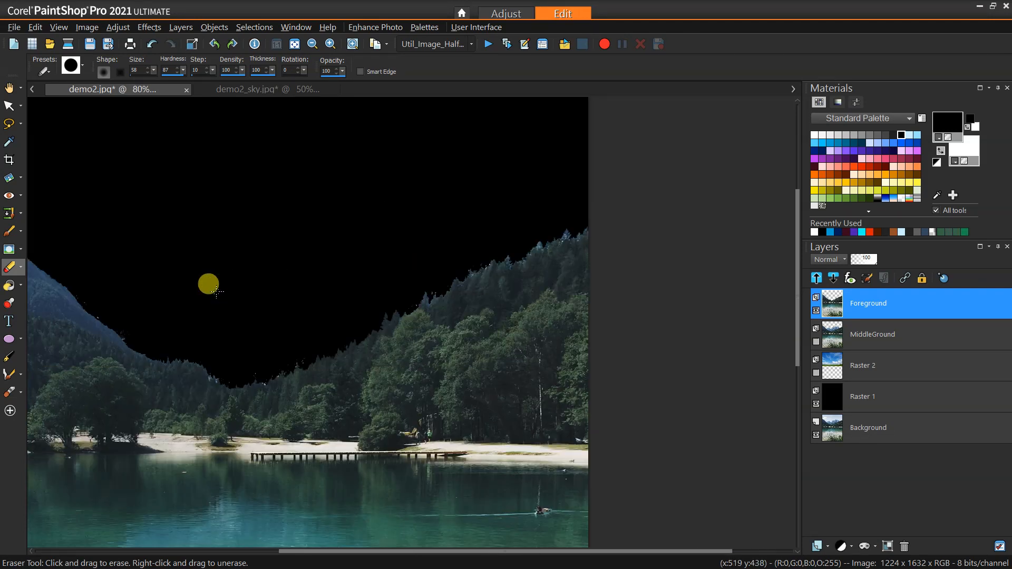
Make the MiddleGround and Raster 2 layers visible again.
scroll(216, 290, "down", 1)
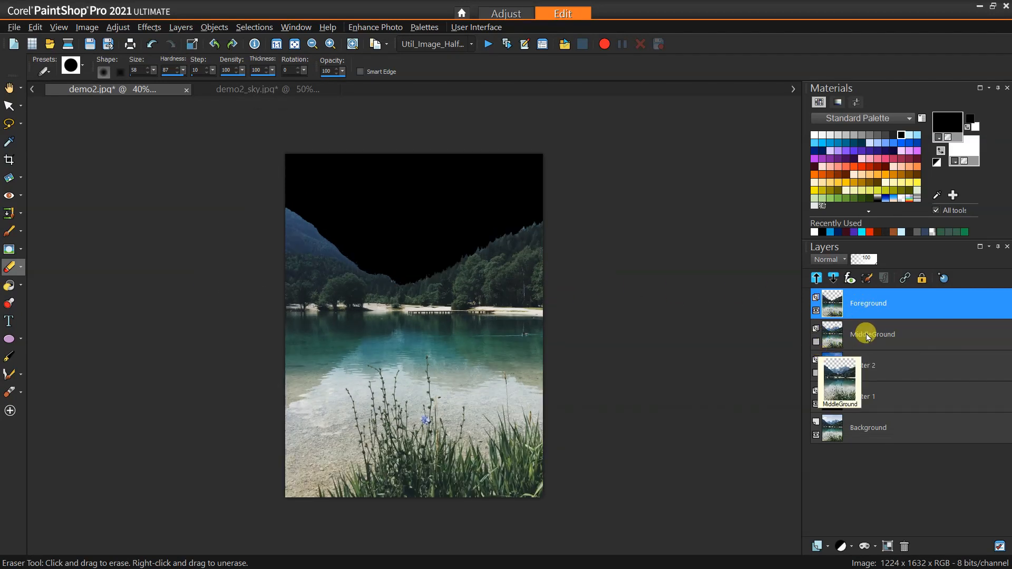
left_click(817, 343)
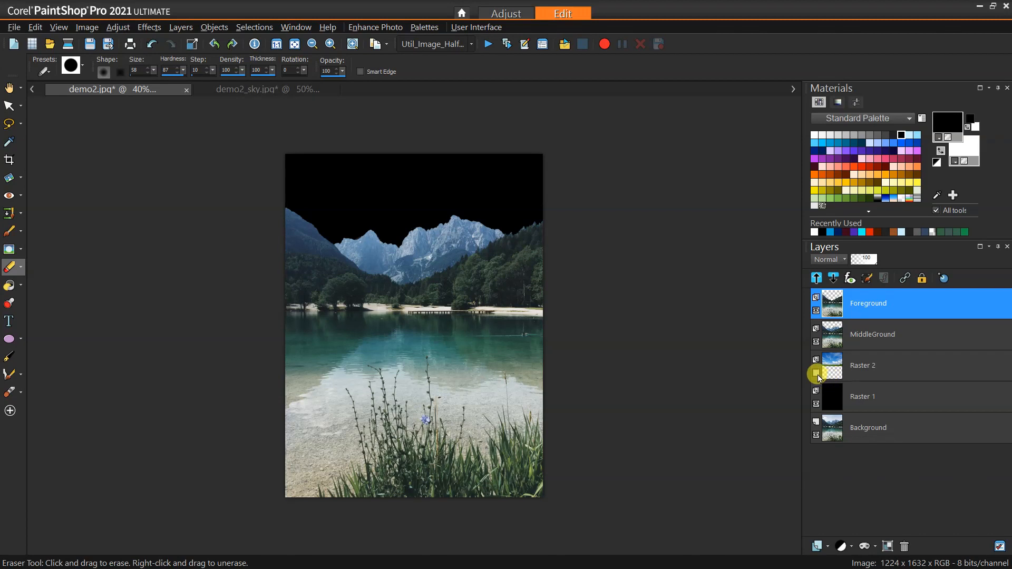
left_click(817, 373)
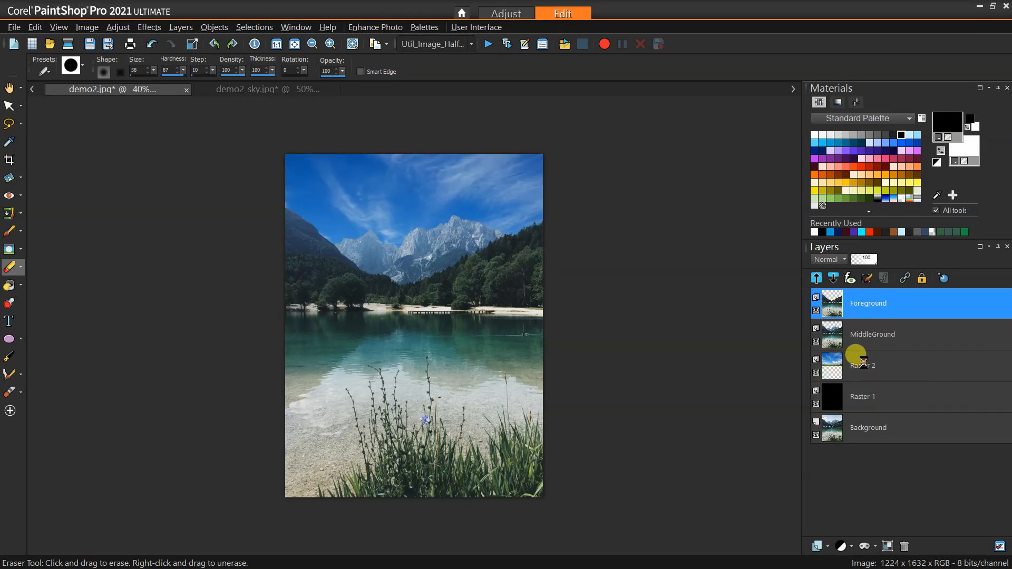
Rename the Raster 2 layer Sky.
left_click(866, 366)
right_click(865, 367)
left_click(858, 416)
type("s")
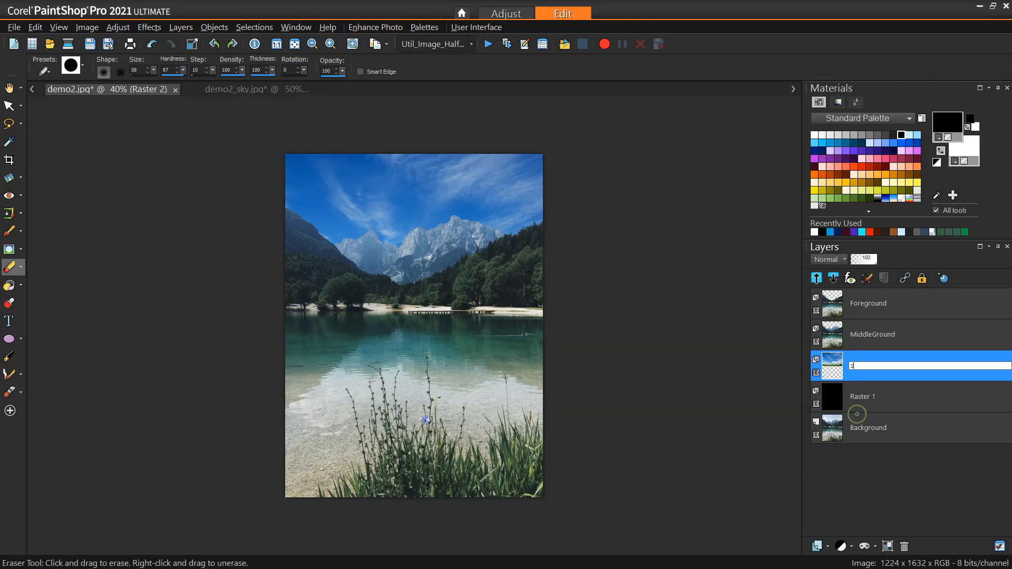
key("Return")
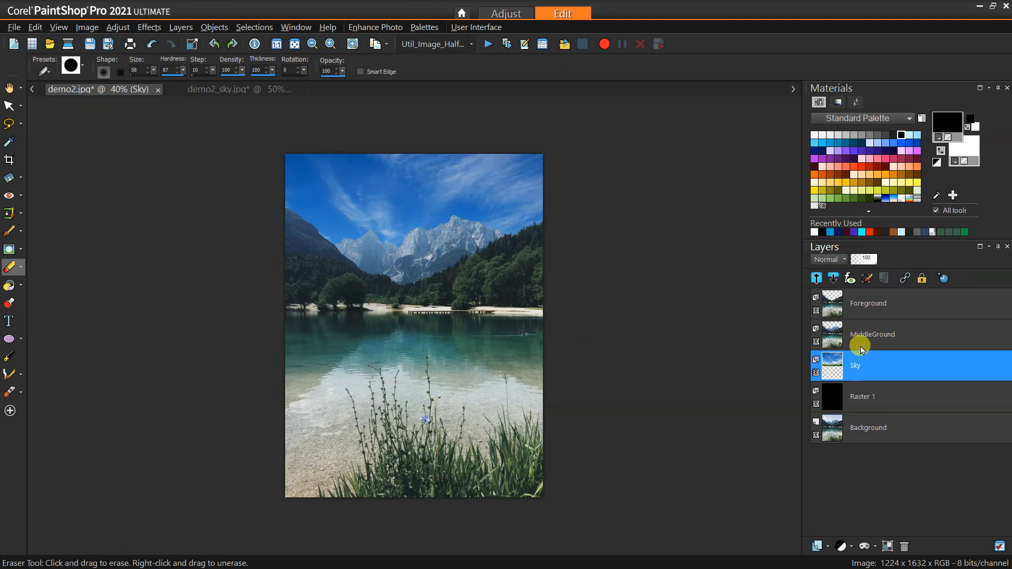
Put the MiddleGround layer into a new layer group of its own.
left_click(832, 339)
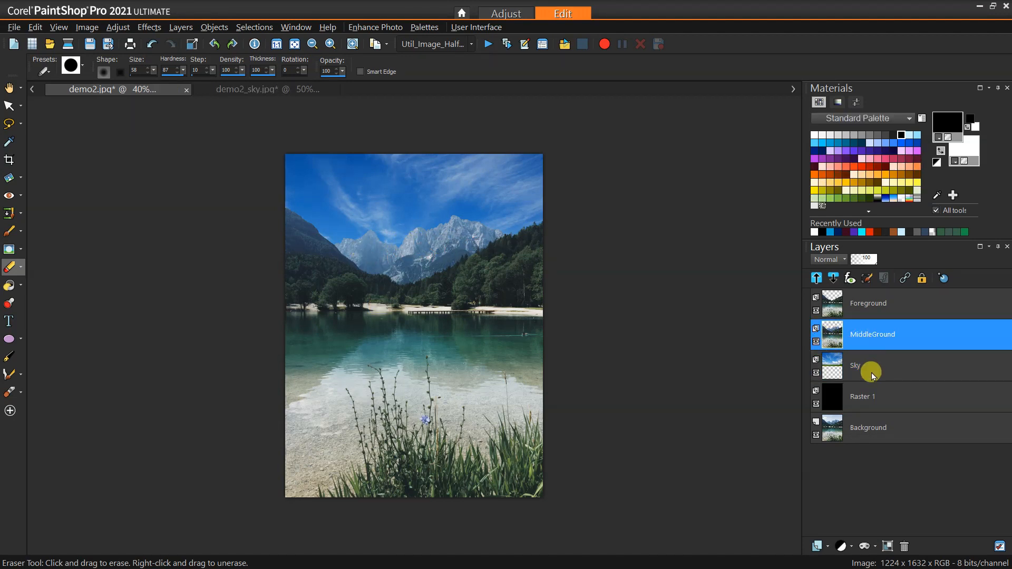
mouse_move(856, 335)
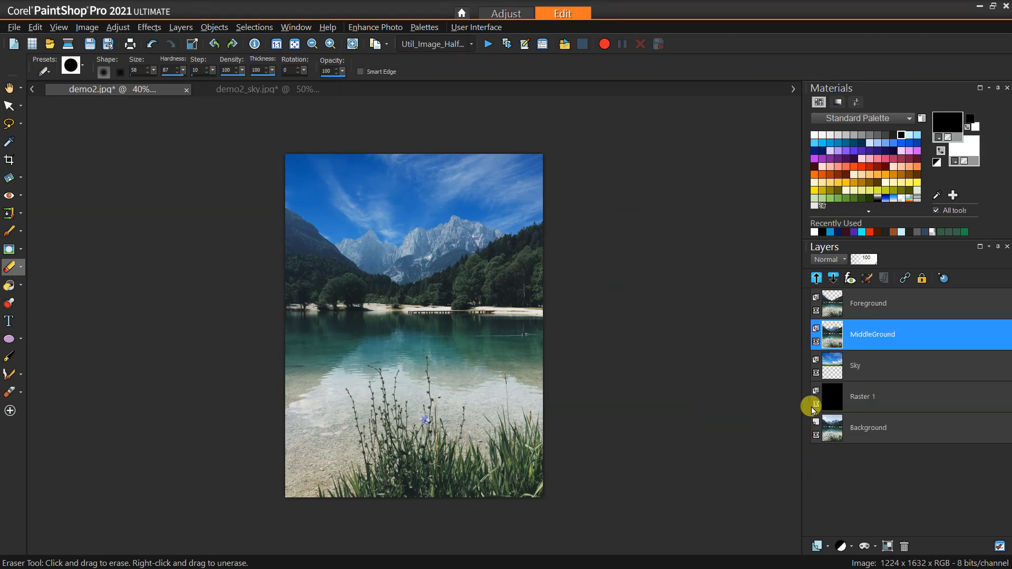
mouse_move(826, 337)
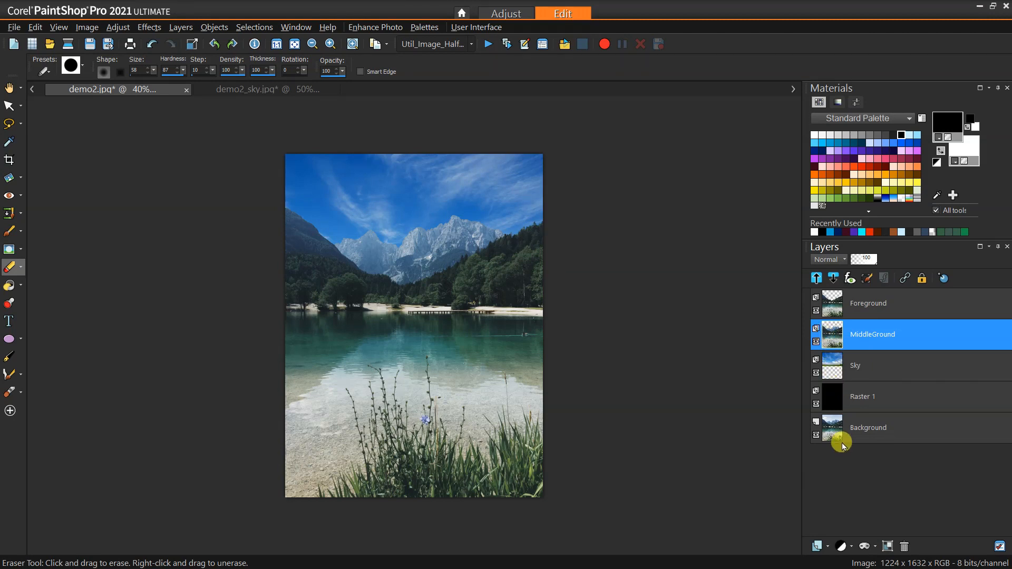
mouse_move(842, 445)
left_click(829, 547)
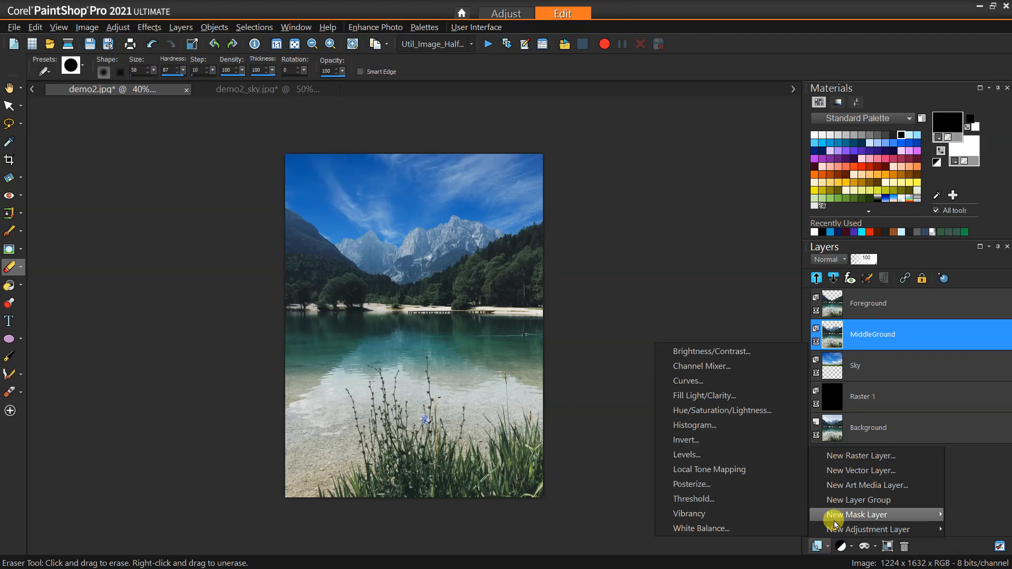
left_click(832, 500)
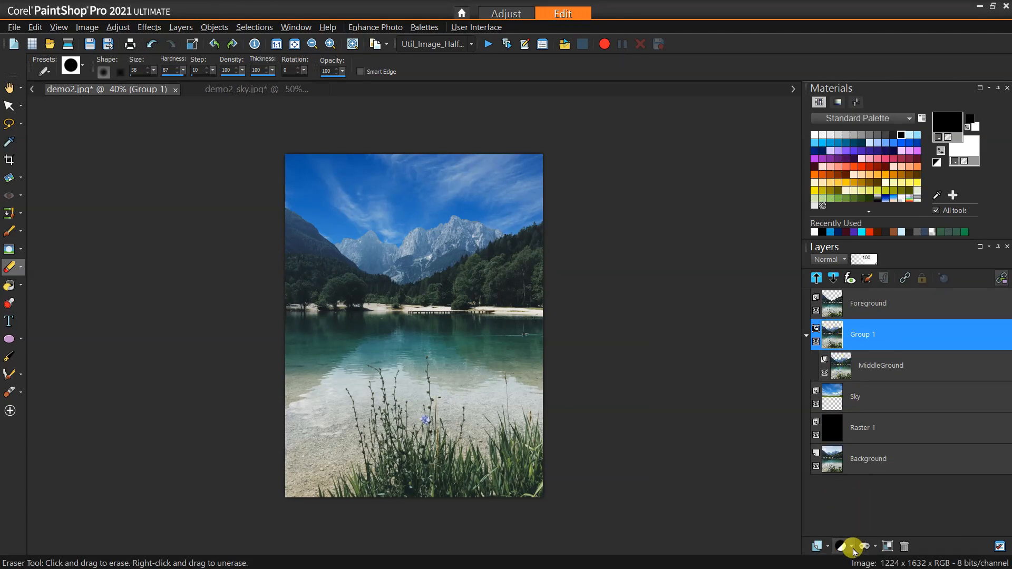
Add a Levels adjustment layer above MiddleGround inside its group, with RGB input values 23, 147 and 247.
left_click(866, 366)
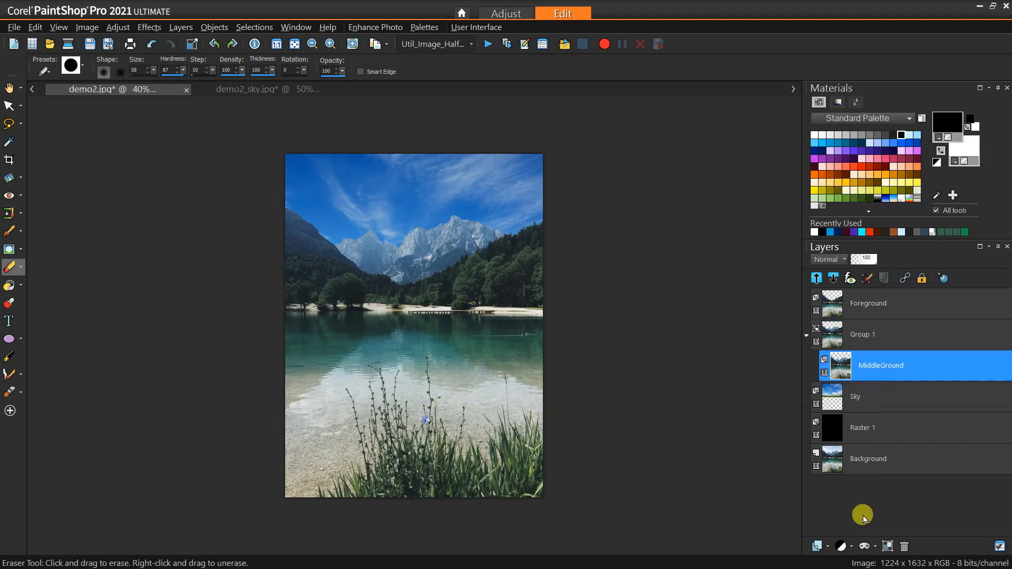
left_click(850, 549)
left_click(859, 454)
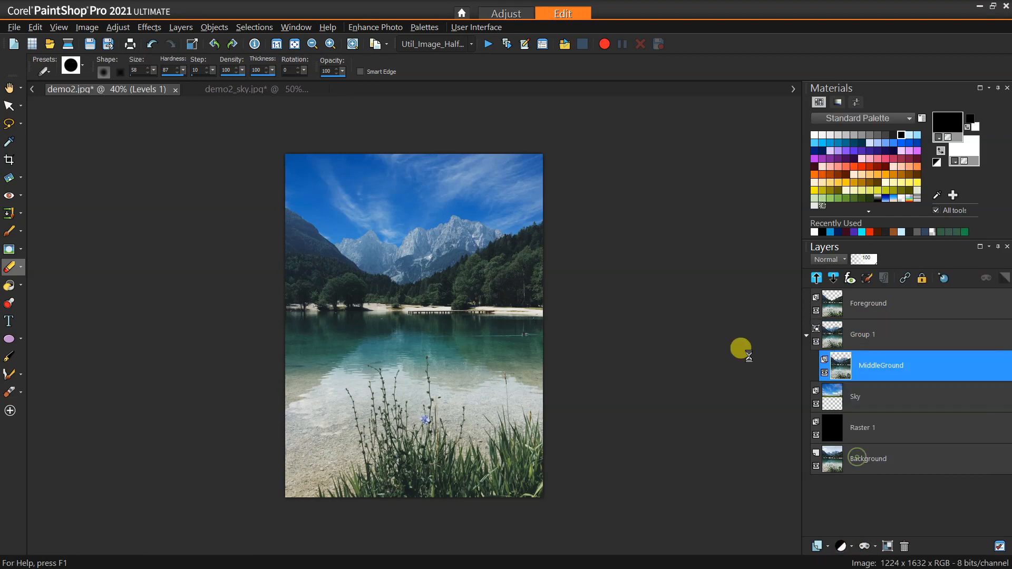
left_click_drag(780, 125, 666, 144)
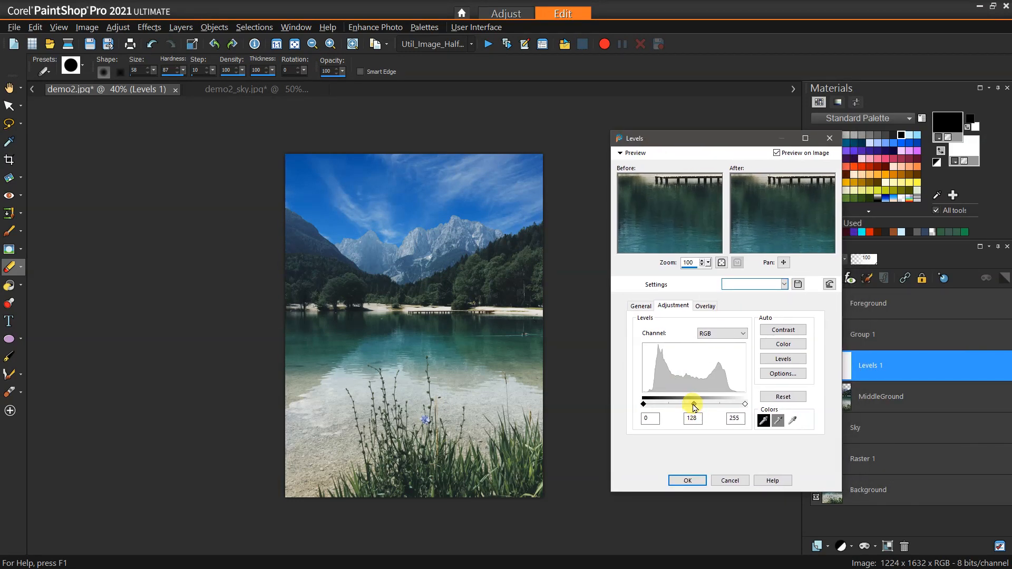
left_click_drag(701, 406, 706, 422)
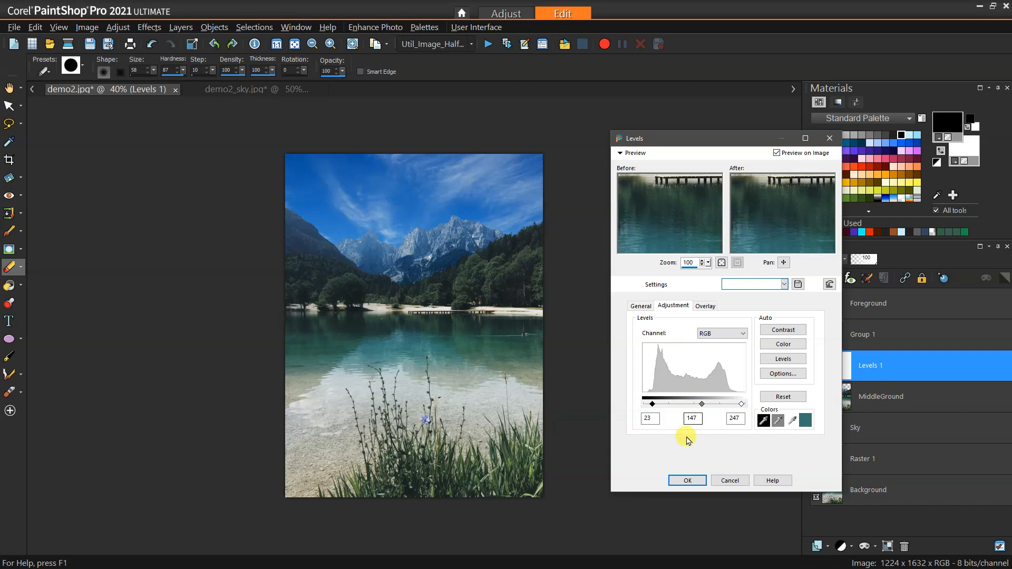
left_click(687, 479)
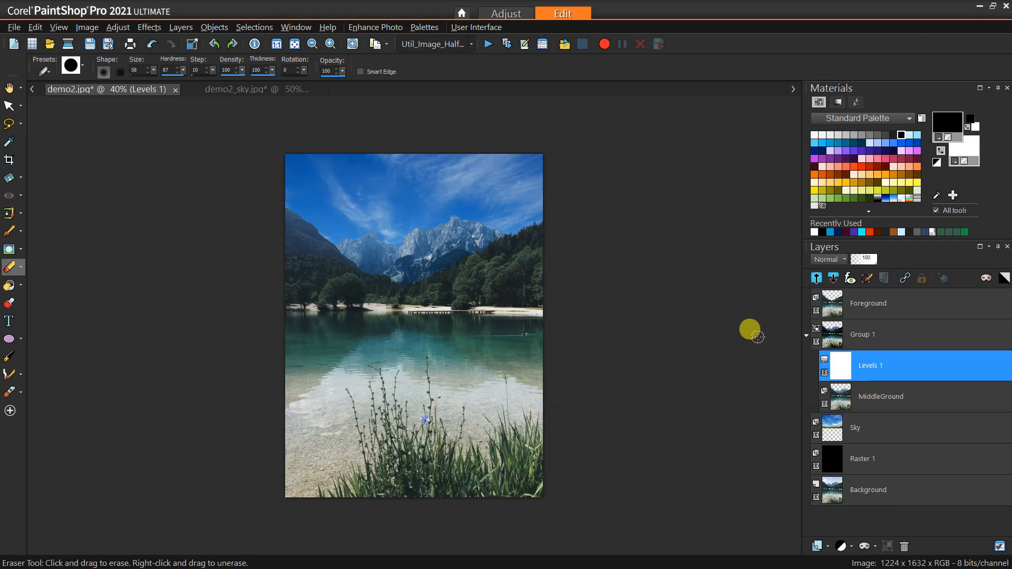
Put the Foreground layer into its own new layer group and collapse the MiddleGround group.
left_click(863, 304)
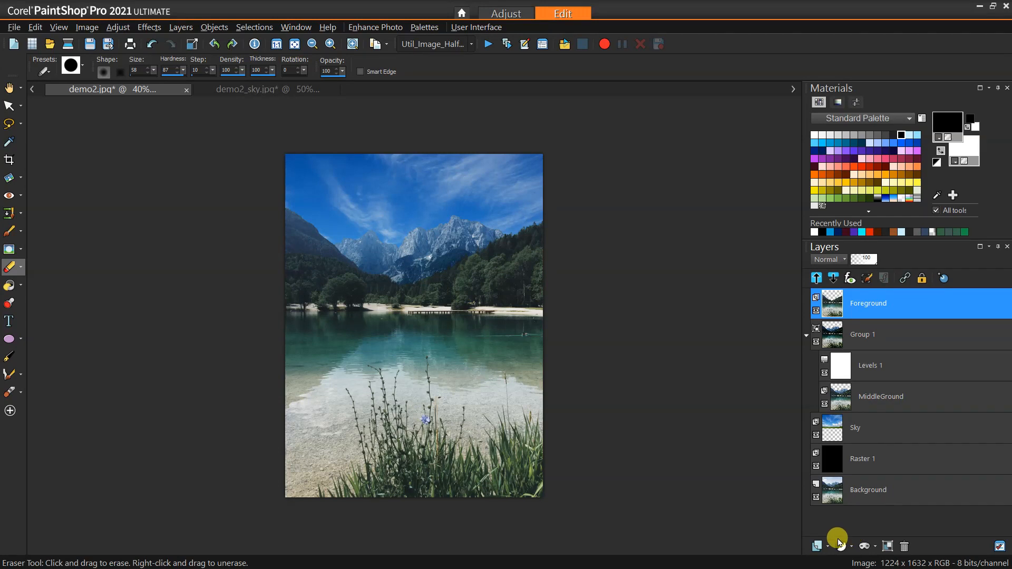
left_click(829, 549)
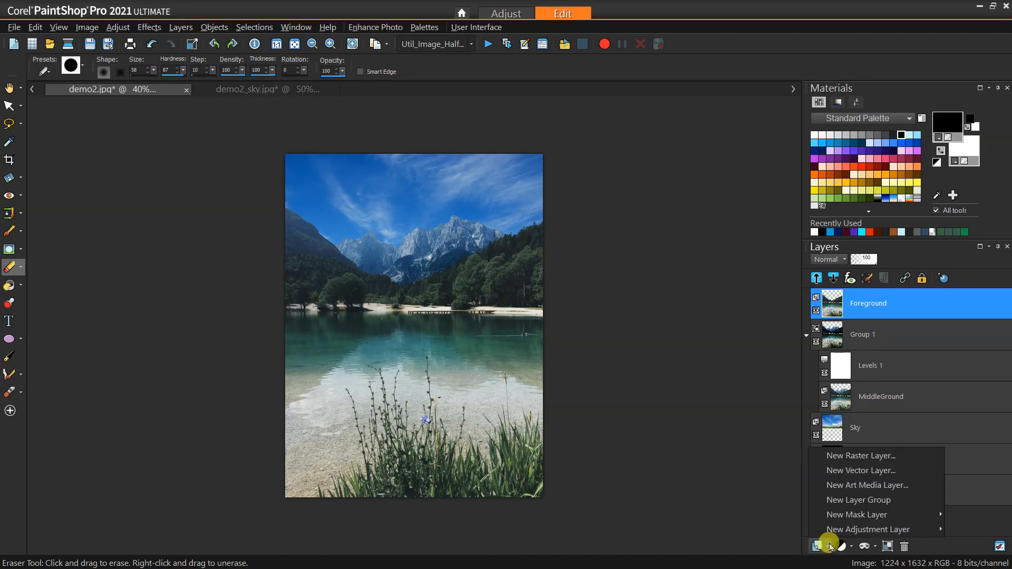
left_click(831, 502)
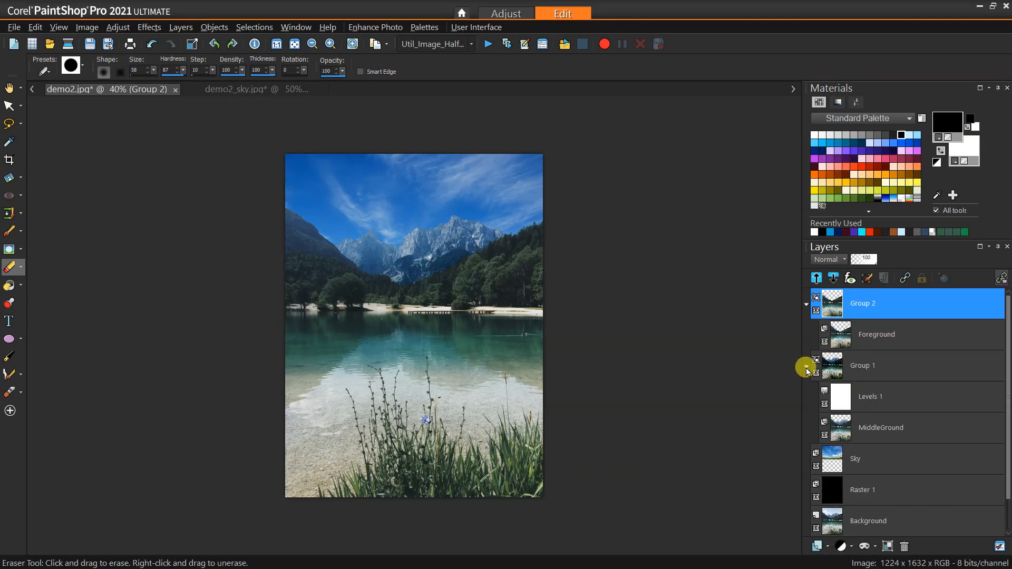
left_click(806, 366)
Add a Vibrancy adjustment layer with strength 41 above Foreground inside its group.
left_click(859, 334)
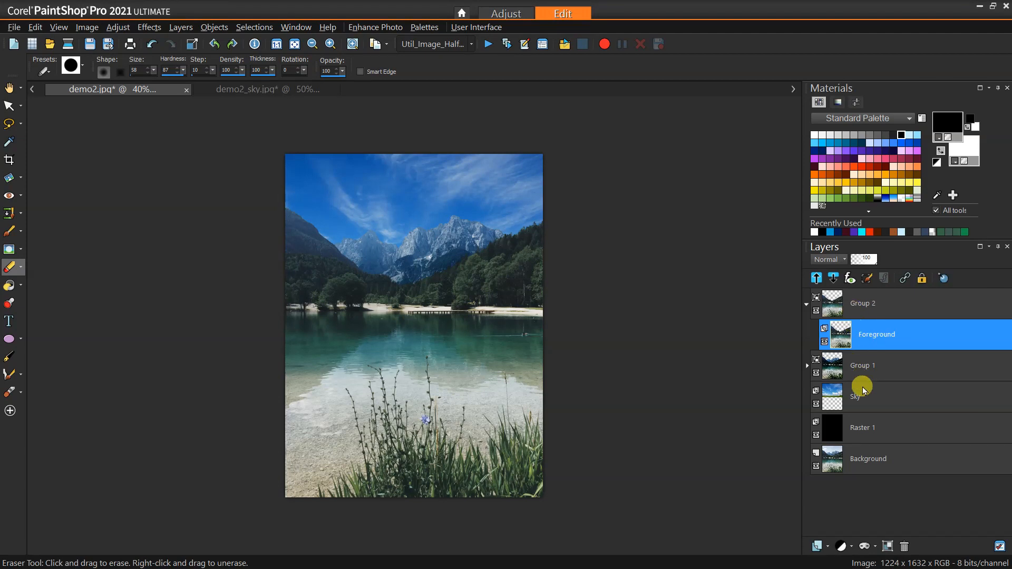
left_click(851, 547)
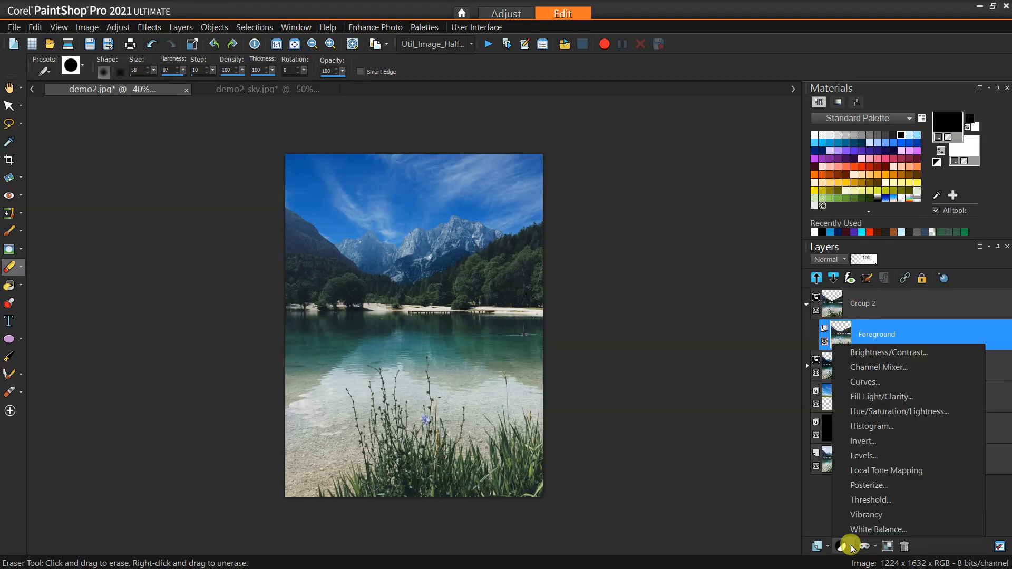
left_click(856, 516)
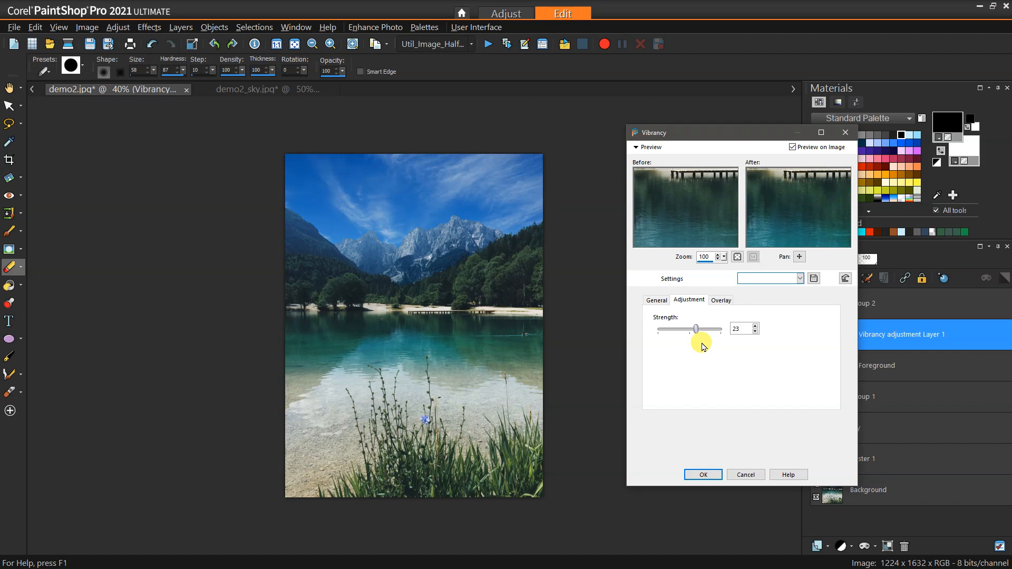
left_click_drag(697, 329, 702, 329)
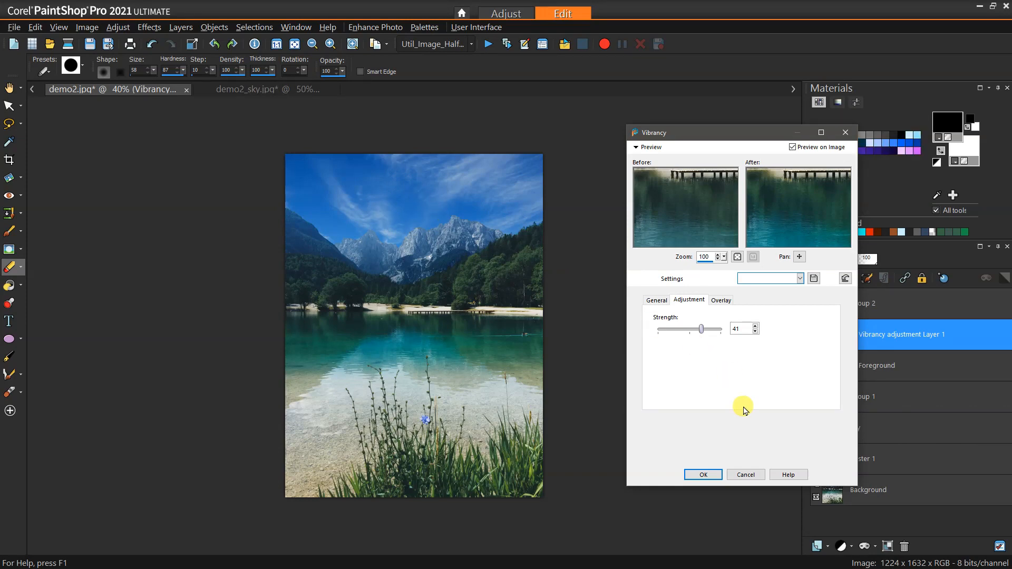
left_click(710, 476)
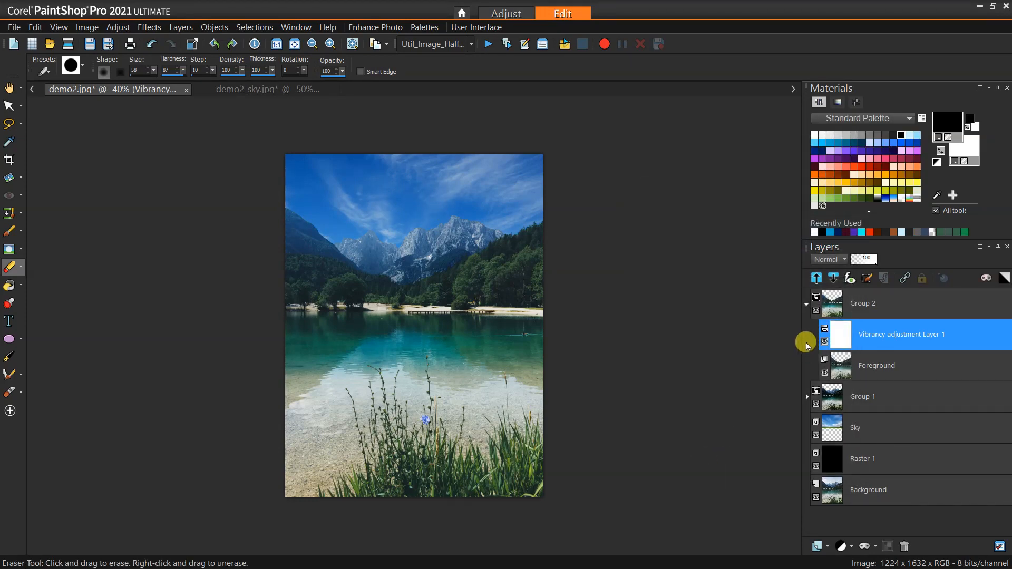
Collapse the Foreground layer's group and put Group 1 and Group 2 together into a new layer group.
left_click(807, 305)
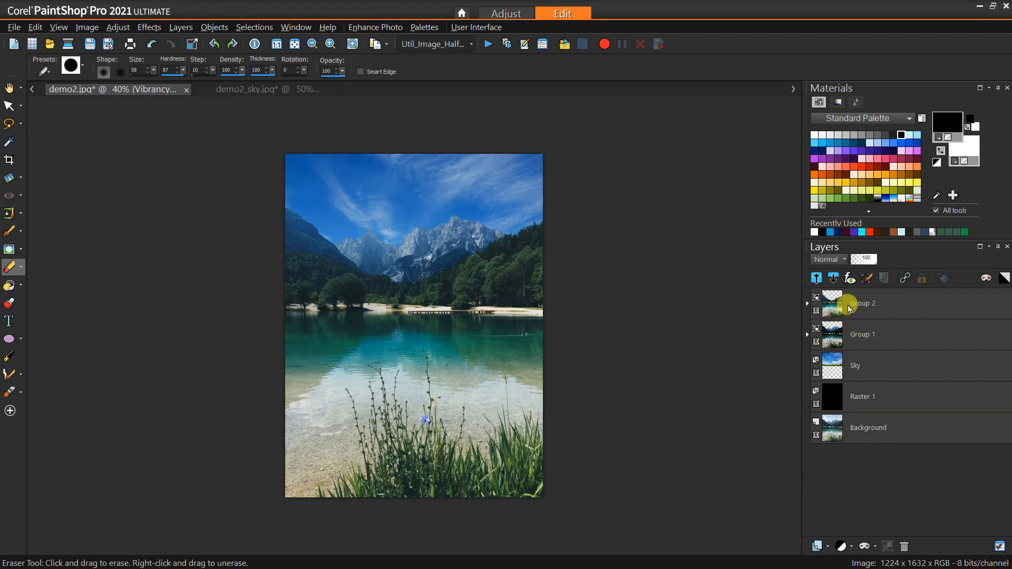
mouse_move(850, 309)
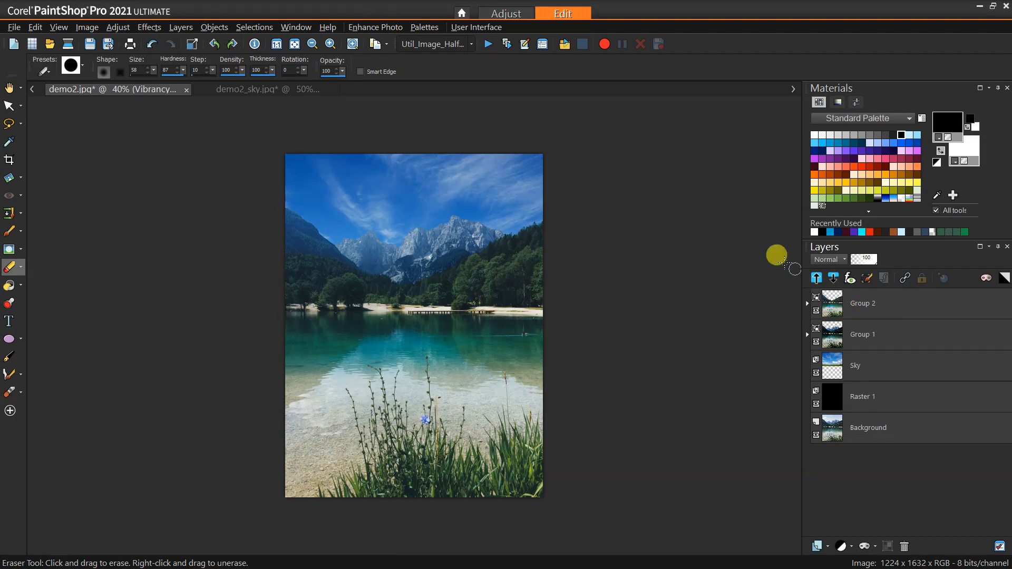
left_click(871, 303)
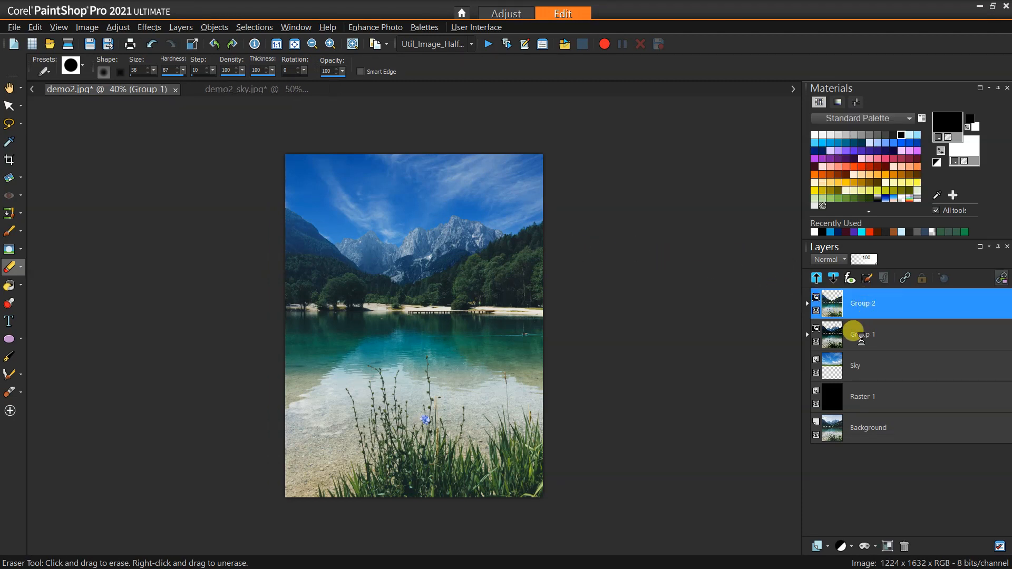
left_click(865, 332, "ctrl")
left_click(833, 544)
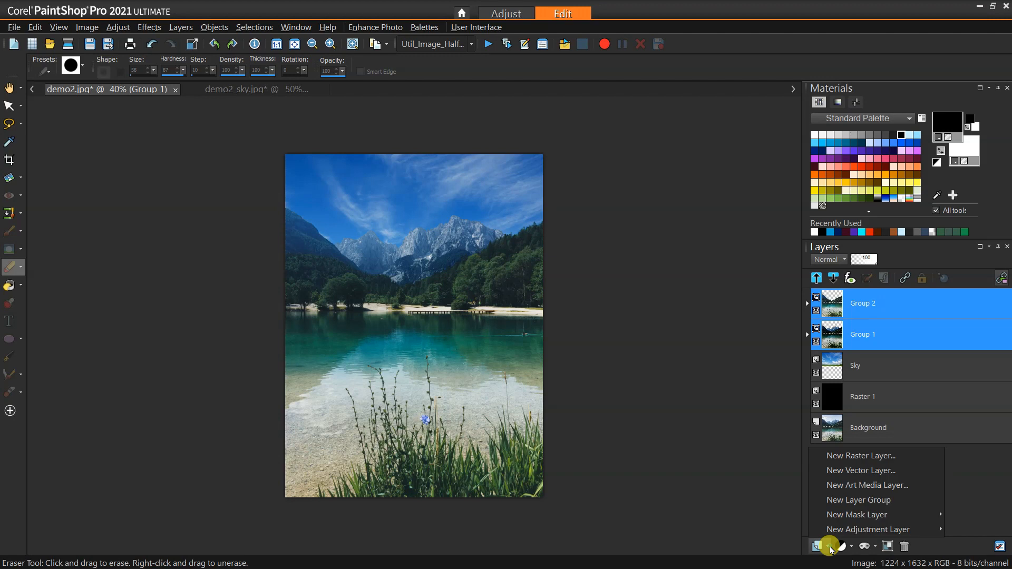
left_click(835, 501)
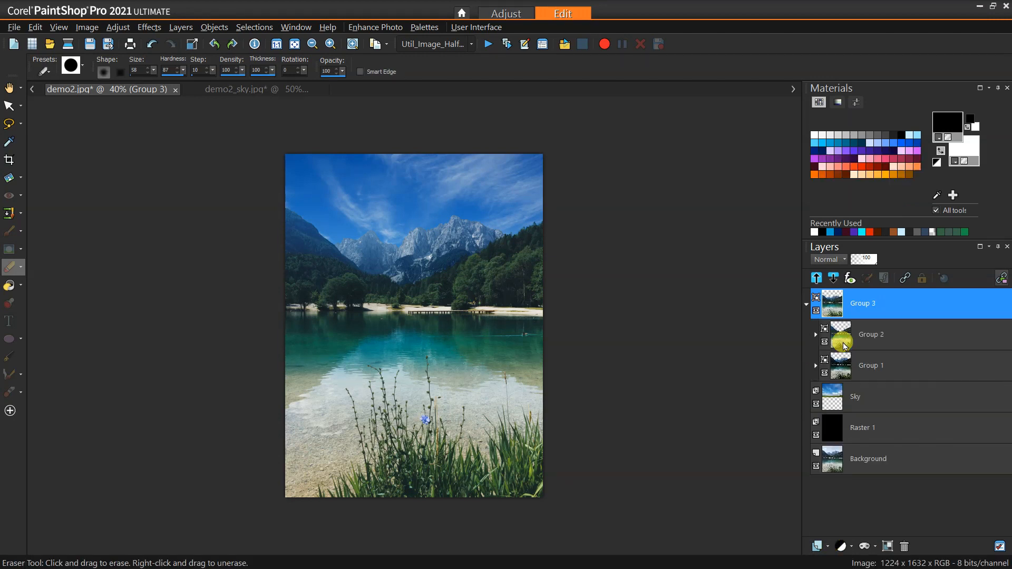
Add a Levels adjustment layer above Group 2 inside Group 3, with RGB input values 0, 140 and 255, and collapse Group 3.
left_click(863, 336)
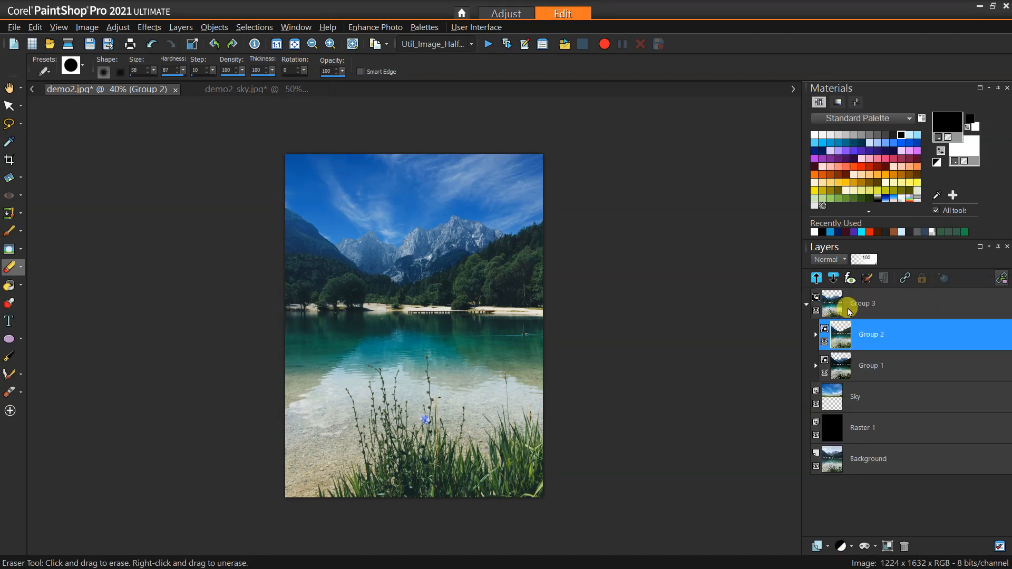
left_click(849, 549)
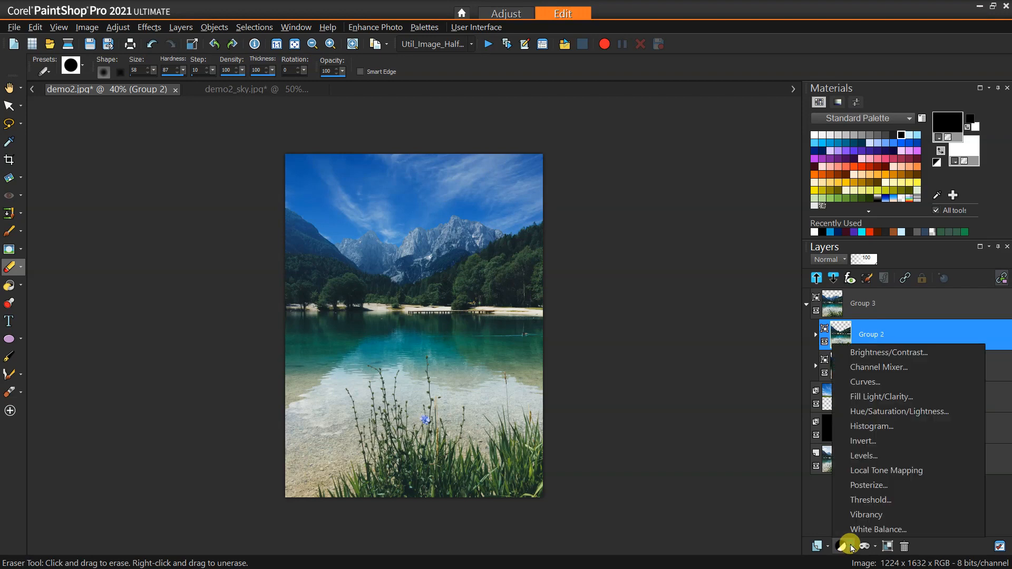
left_click(856, 457)
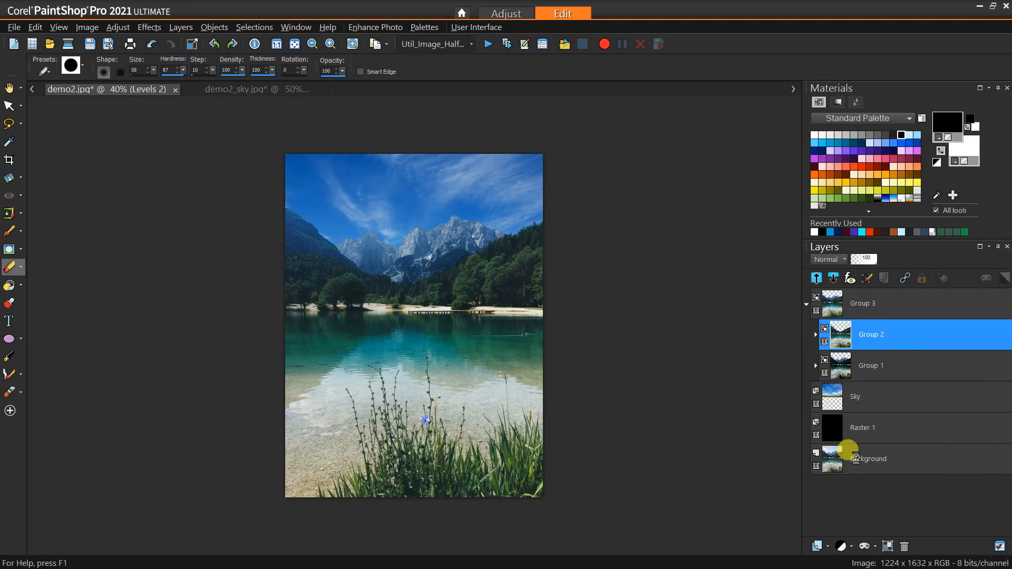
left_click_drag(735, 140, 696, 138)
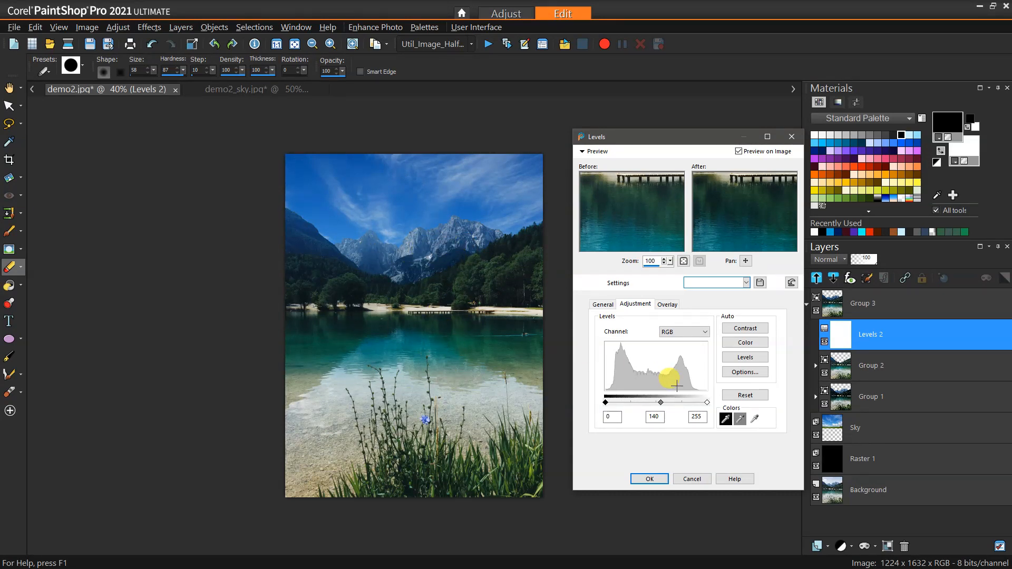
left_click(650, 478)
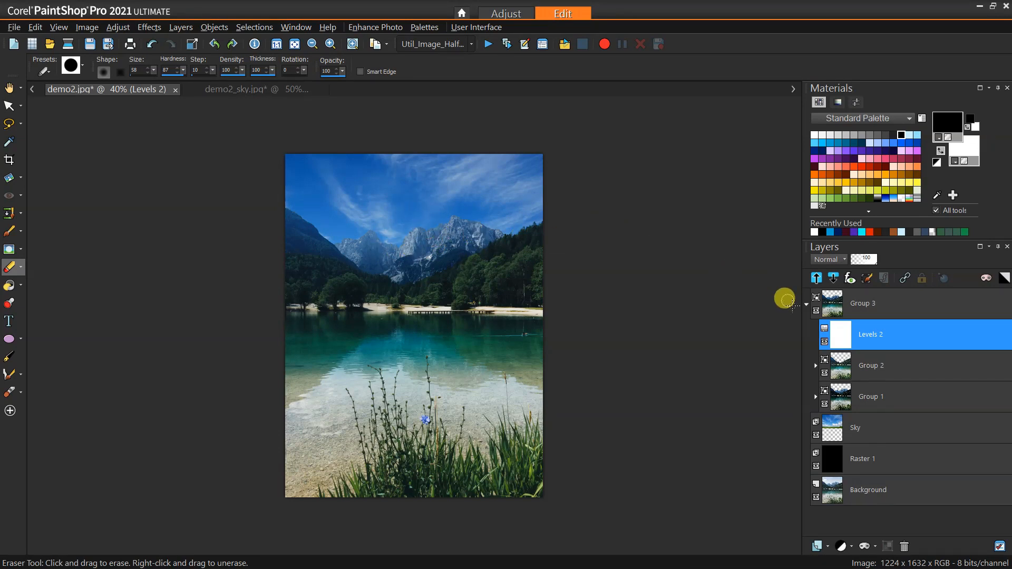
left_click(807, 306)
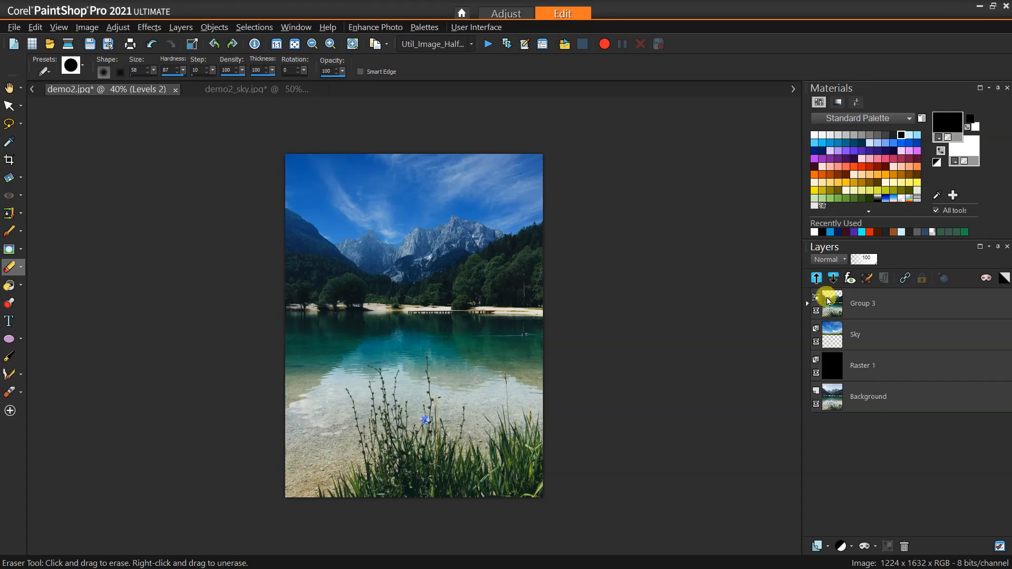
Expand Group 3 and Group 1 and add a Vibrancy adjustment layer above Levels 1 in the MiddleGround layer's group.
left_click(807, 305)
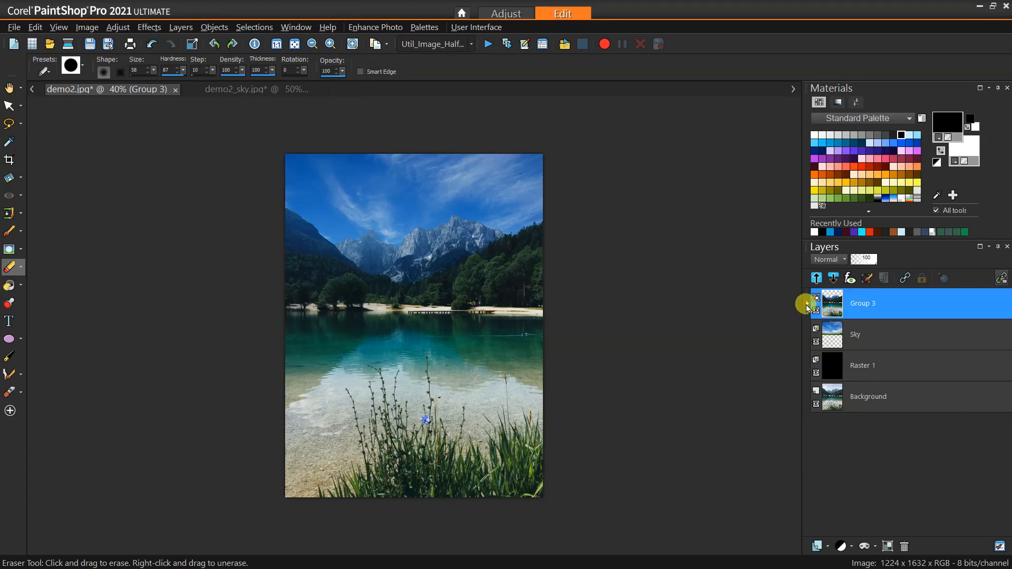
left_click(807, 305)
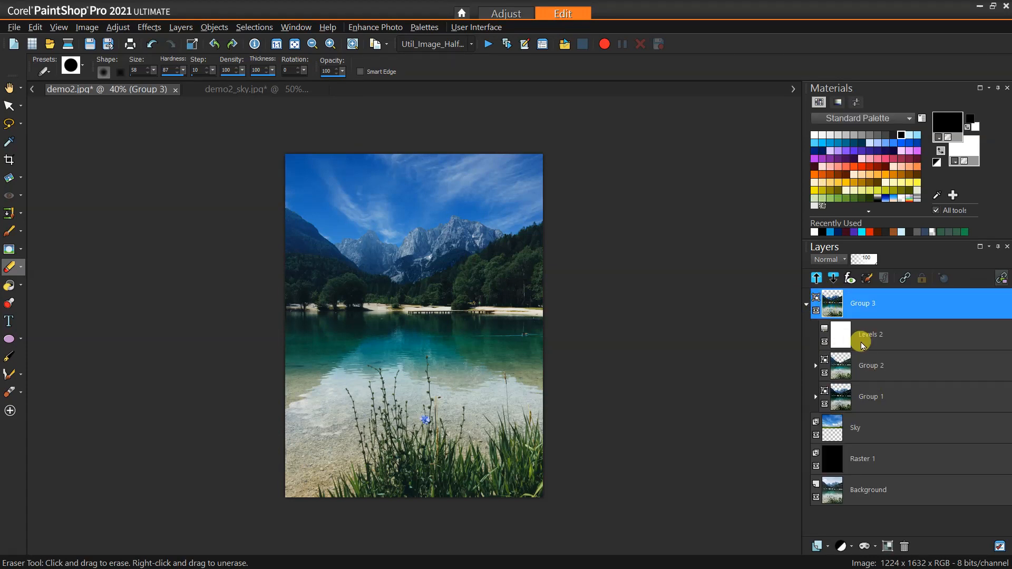
left_click(864, 400)
left_click(816, 398)
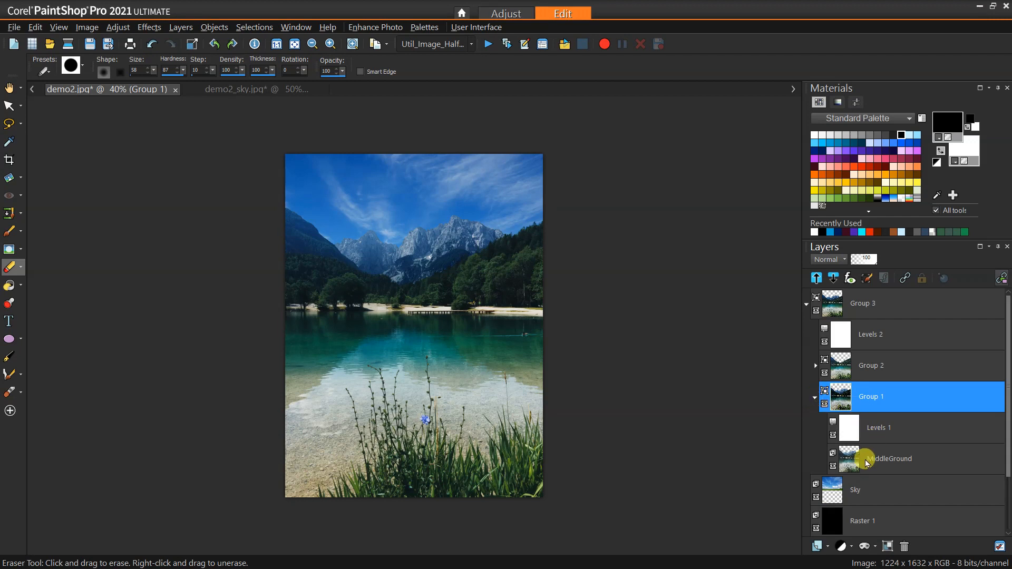
left_click(876, 426)
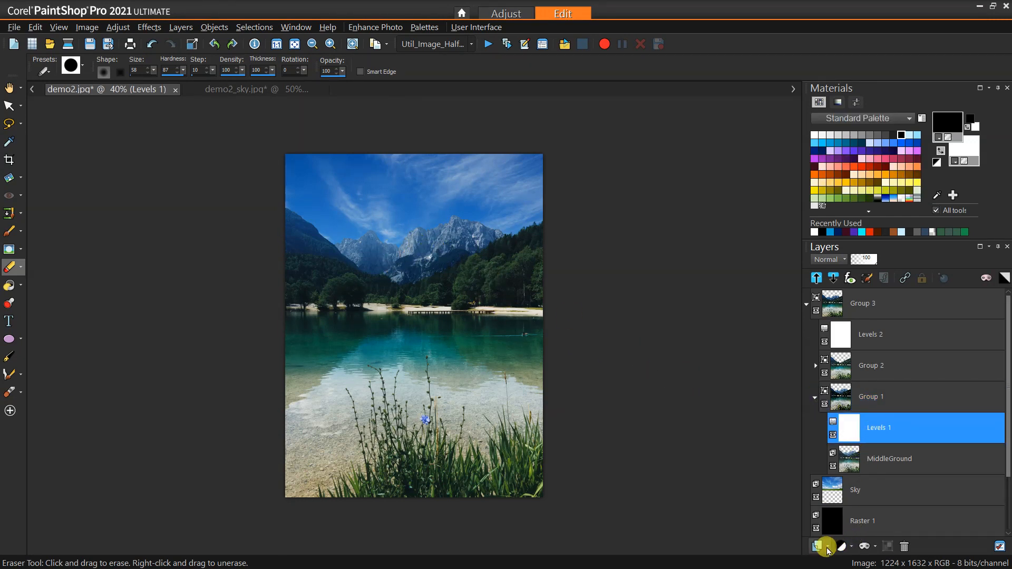
left_click(842, 545)
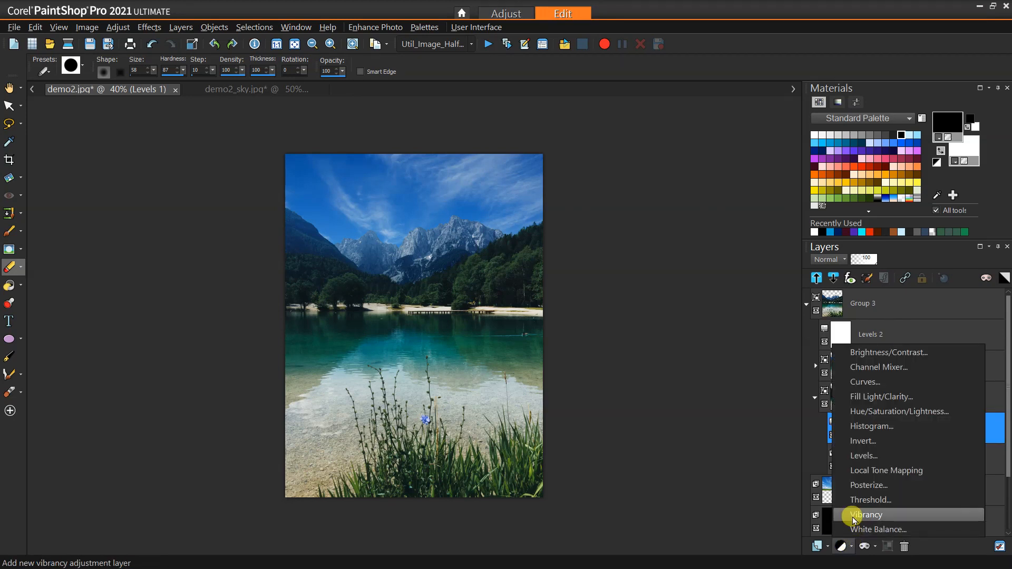
left_click(854, 520)
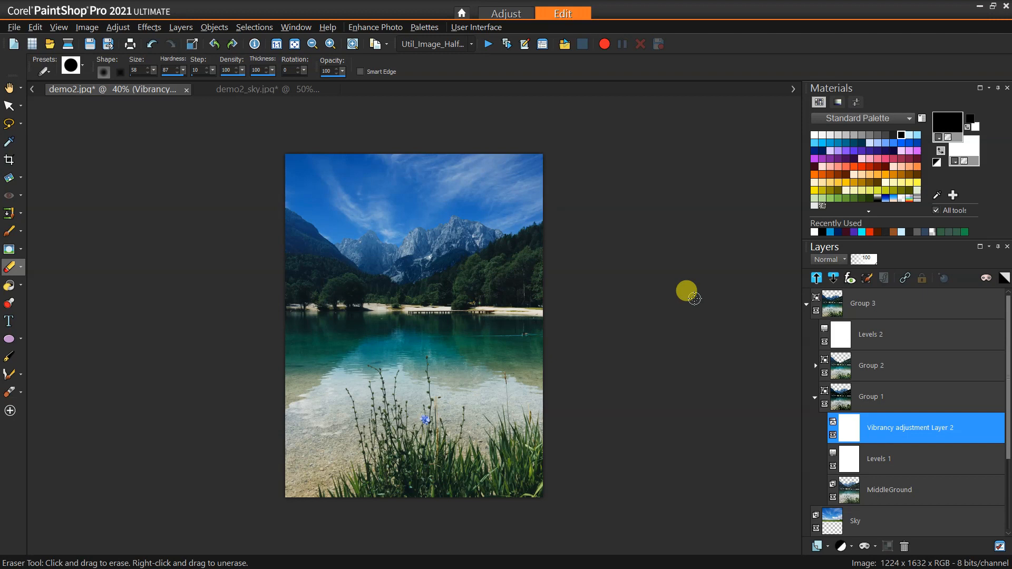
Set the new Vibrancy adjustment layer's strength to -26 with preview on image enabled.
right_click(859, 426)
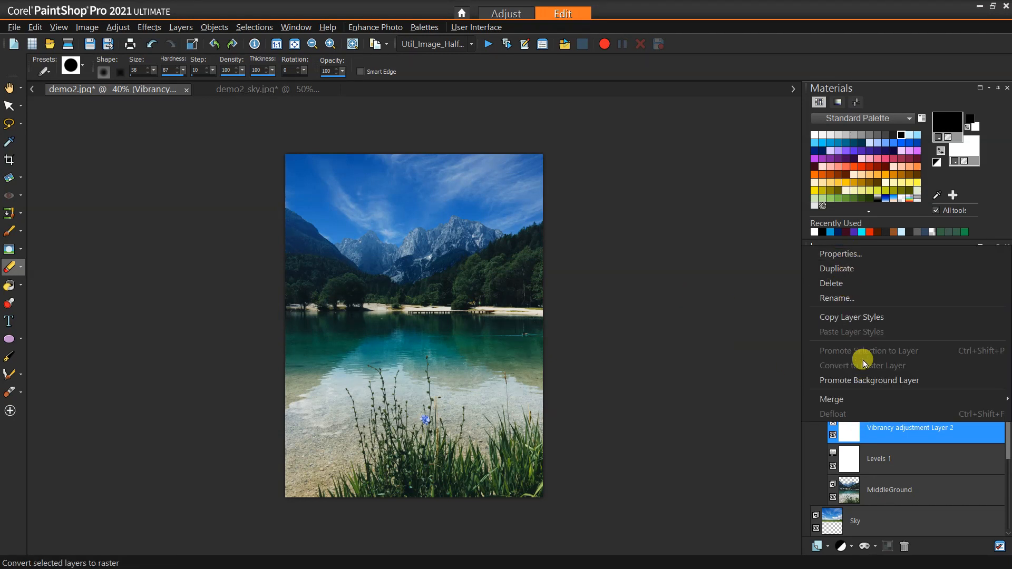
left_click(845, 255)
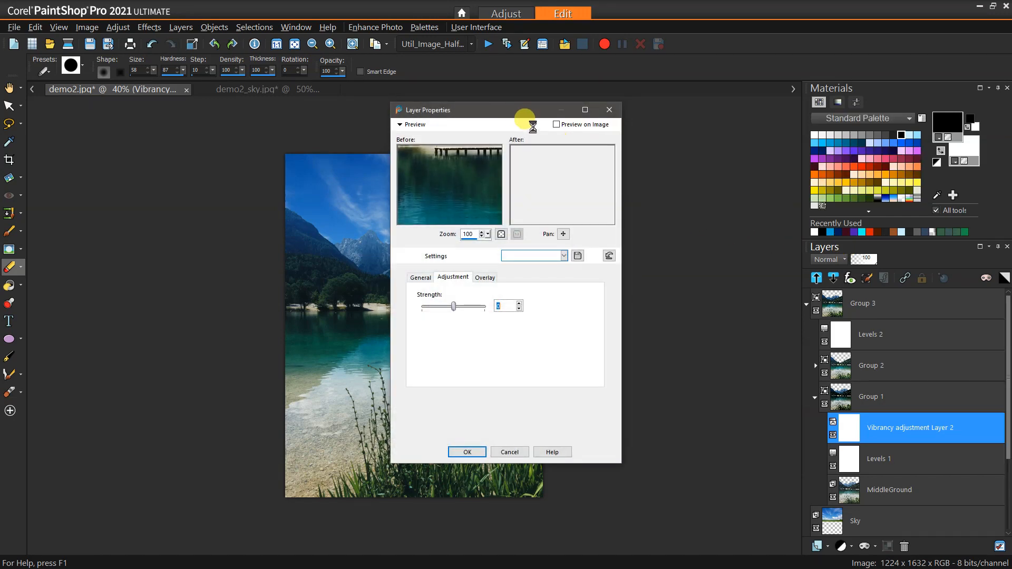
left_click_drag(515, 113, 678, 142)
left_click(723, 152)
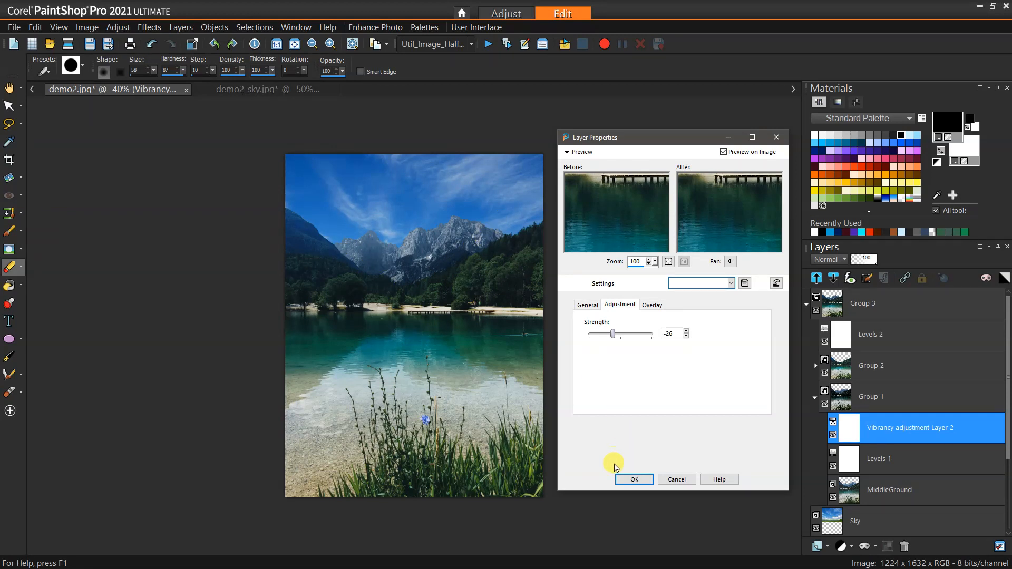
left_click(631, 480)
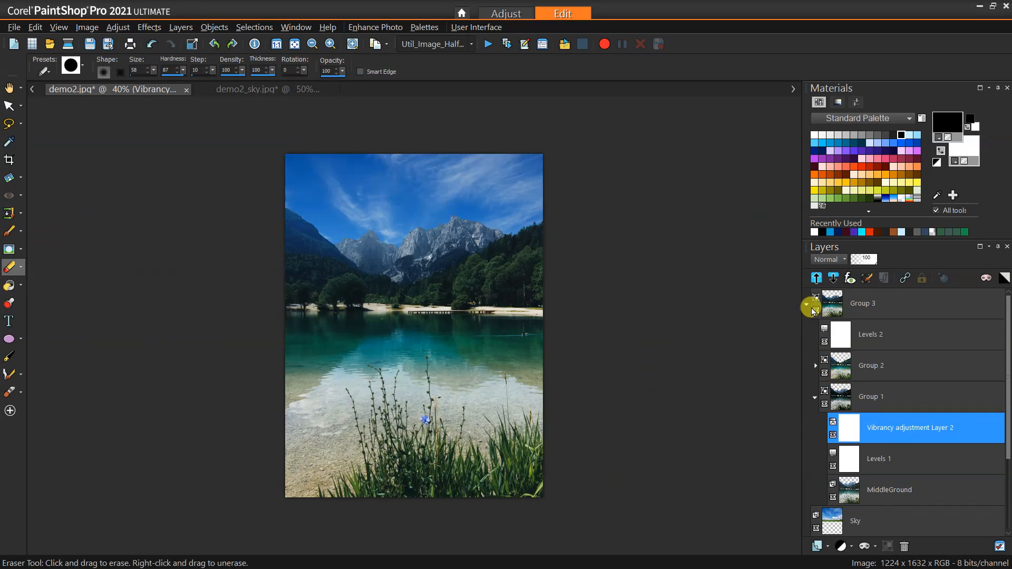
Hide the Raster 1 layer and put Group 3, Sky and Raster 1 together into a new layer group.
left_click(806, 307)
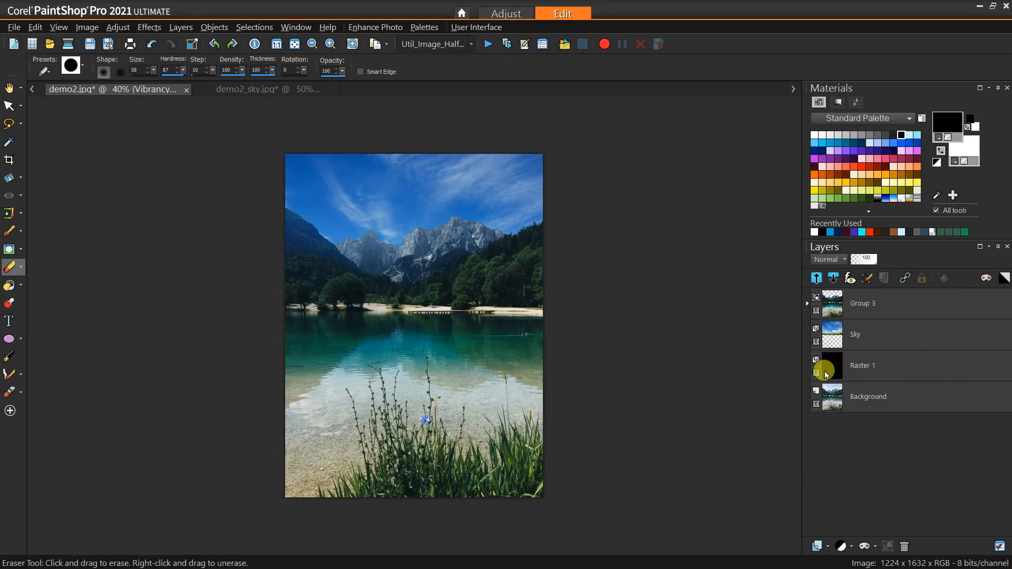
left_click(816, 373)
left_click(842, 304)
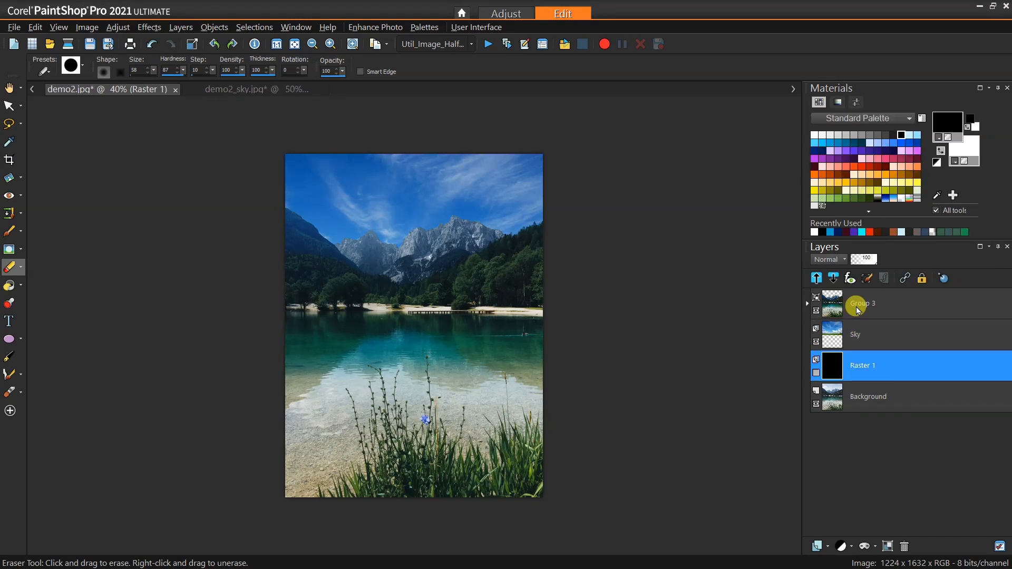
left_click(858, 300)
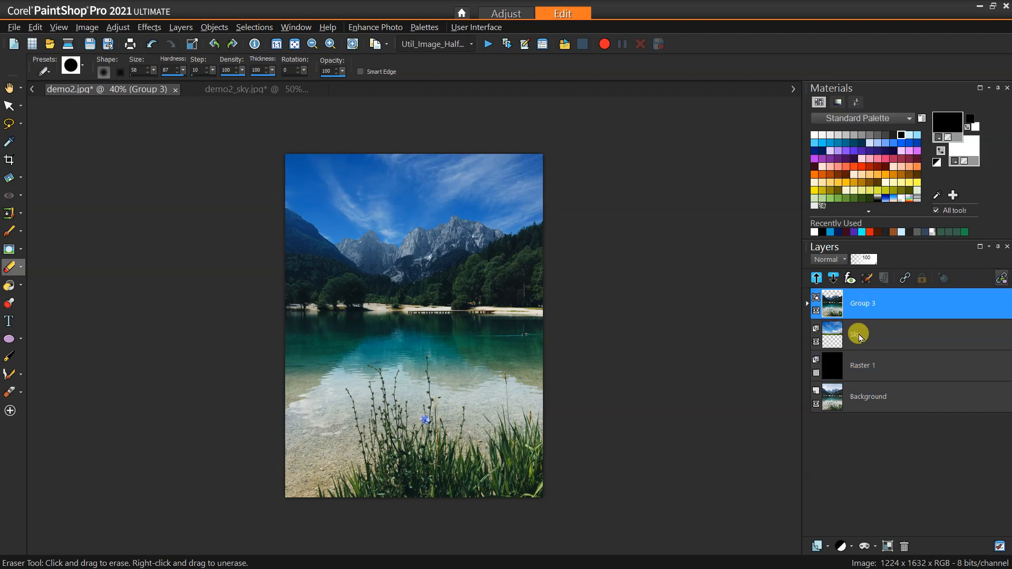
left_click(859, 340, "ctrl")
left_click(860, 364, "ctrl")
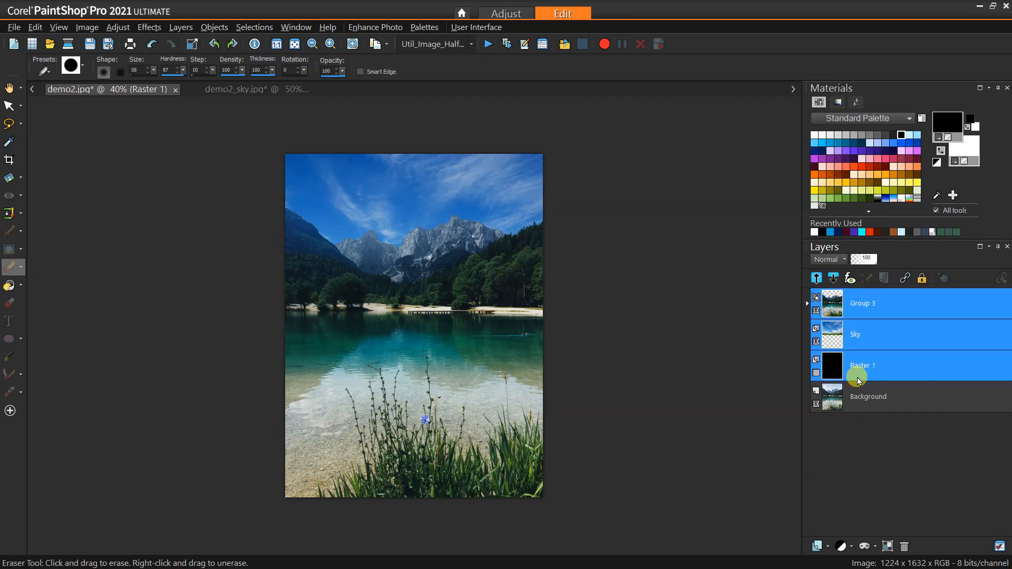
left_click(831, 548)
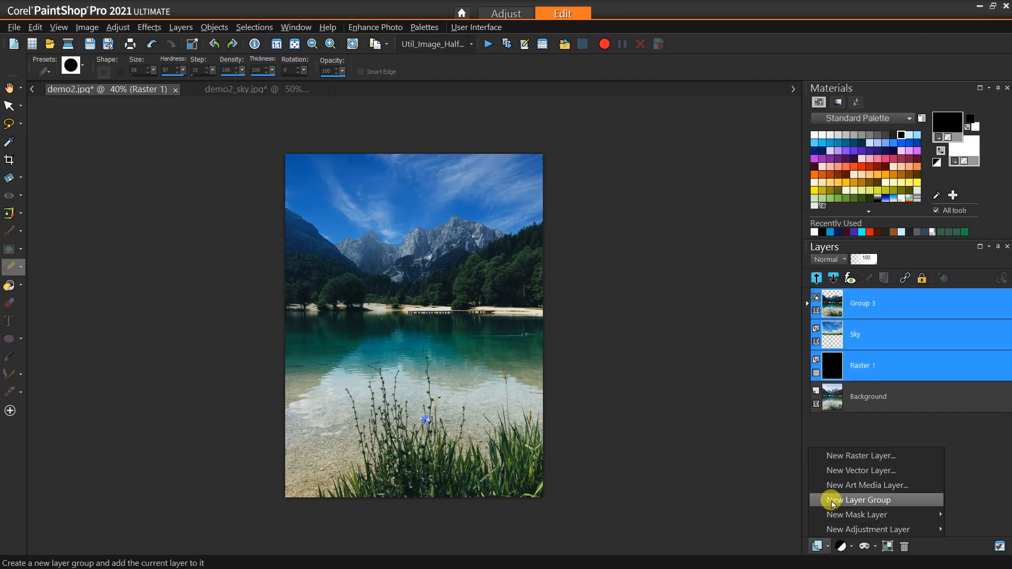
left_click(833, 504)
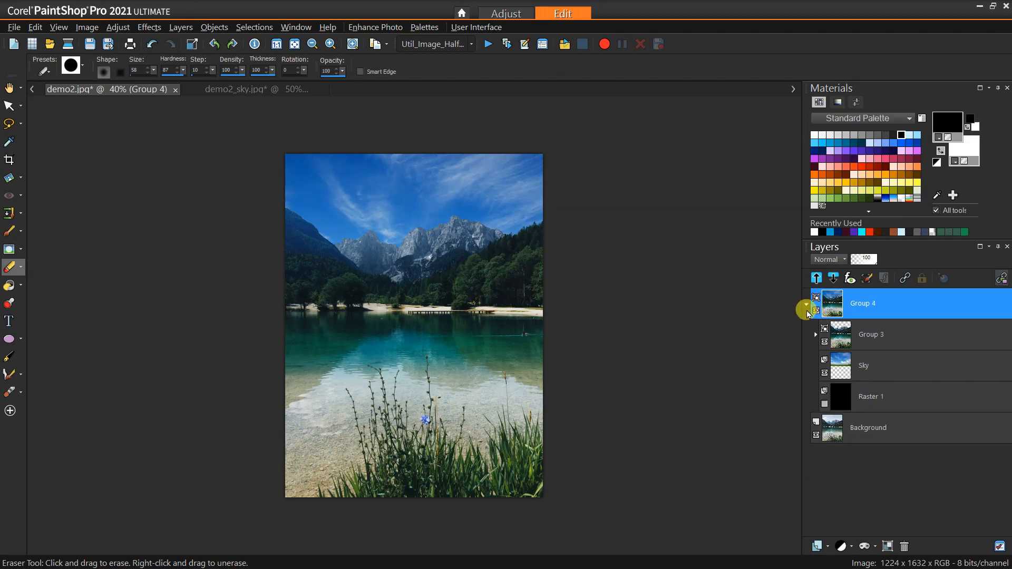
Collapse Group 4 and switch its visibility off and on to compare the edit with the original photo.
left_click(807, 305)
left_click(817, 310)
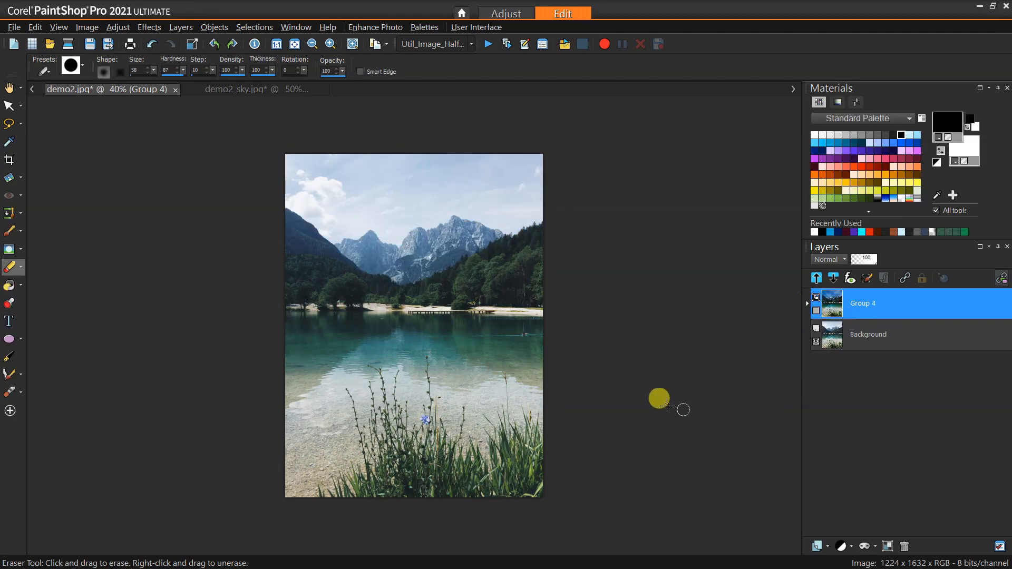
left_click(817, 312)
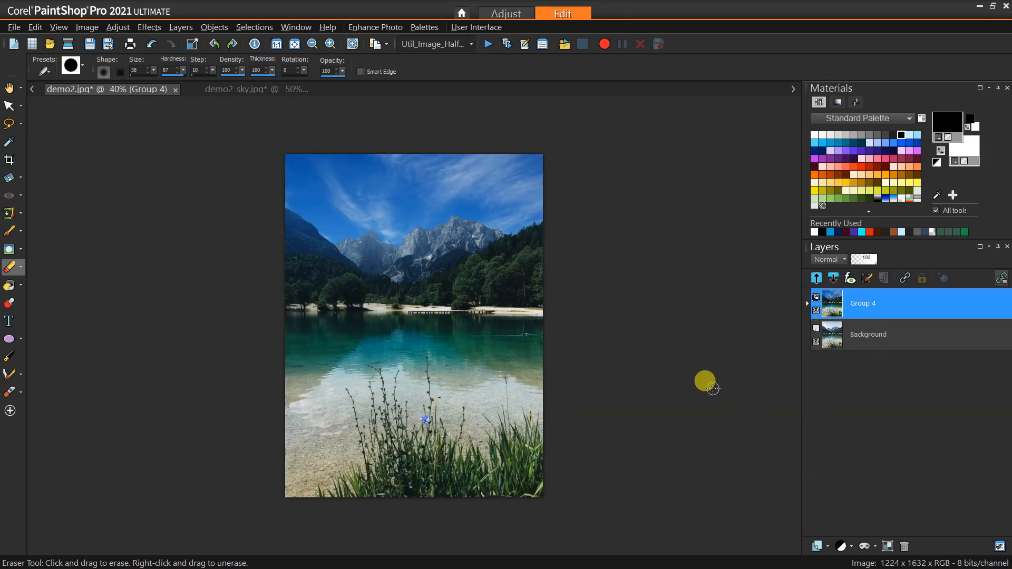